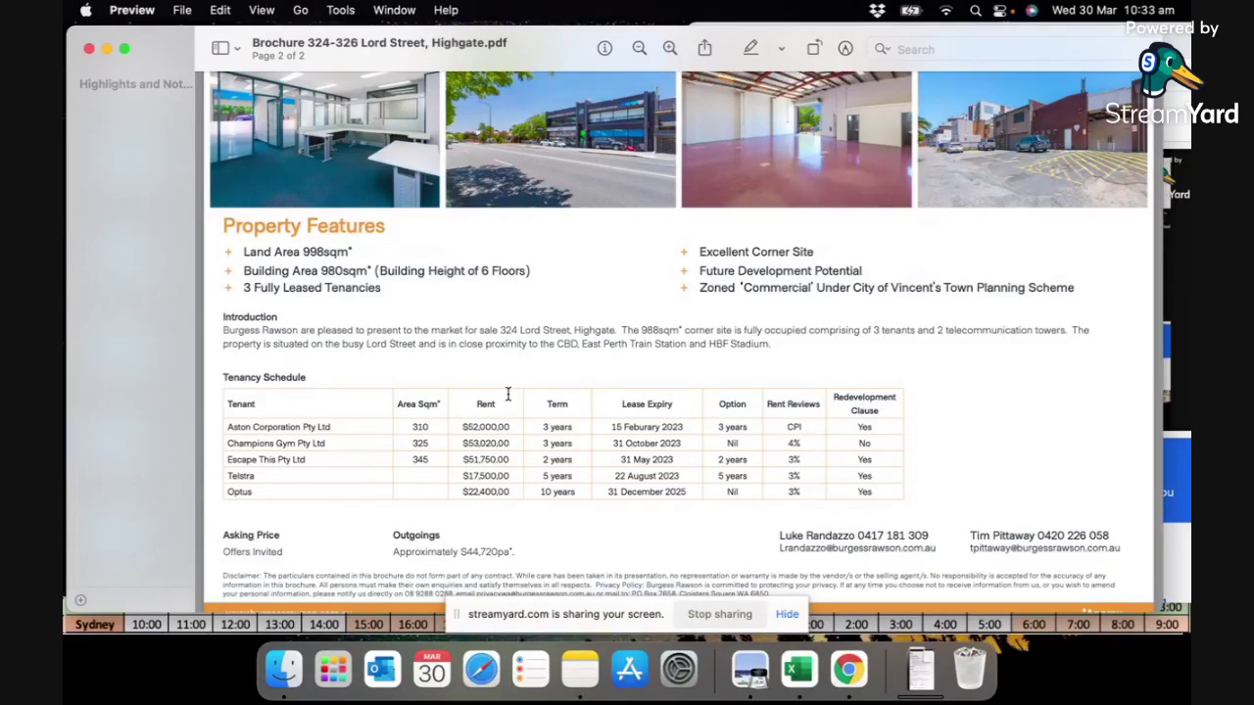
# - Review the property features and income details in the 324-326 Lord Street, Highgate brochure and close it
pyautogui.scroll(10, 507, 394)
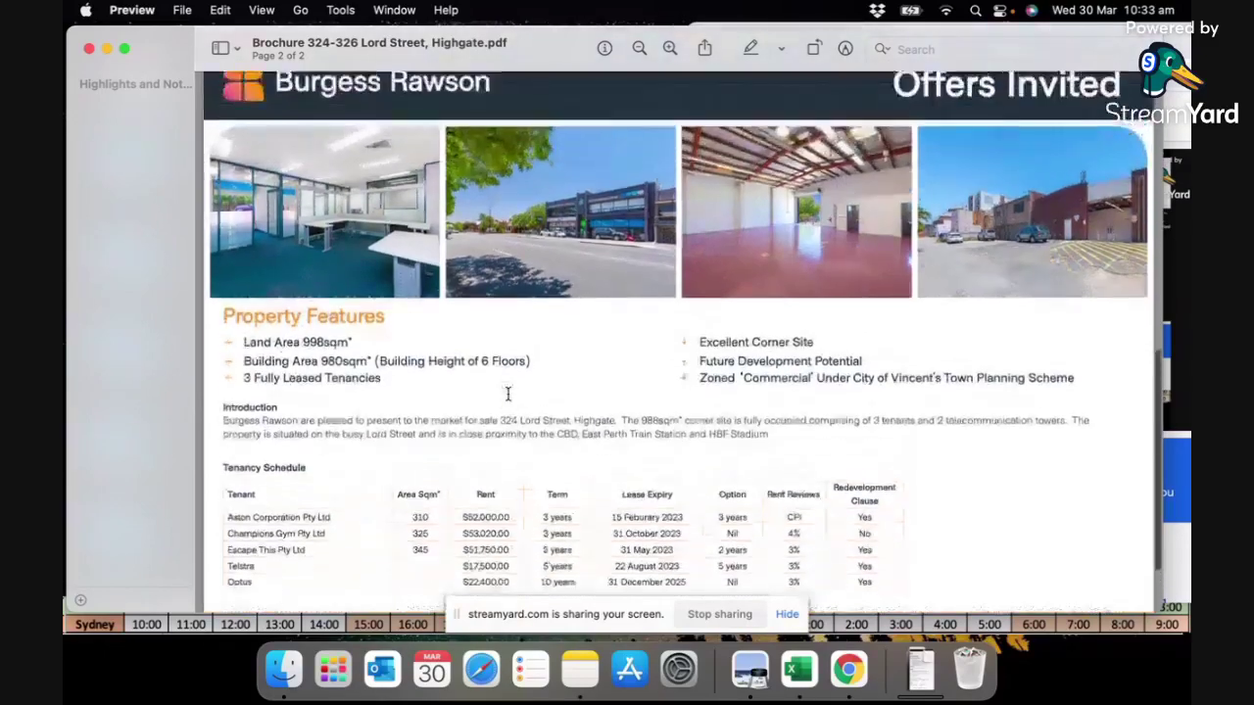
pyautogui.scroll(3, 507, 394)
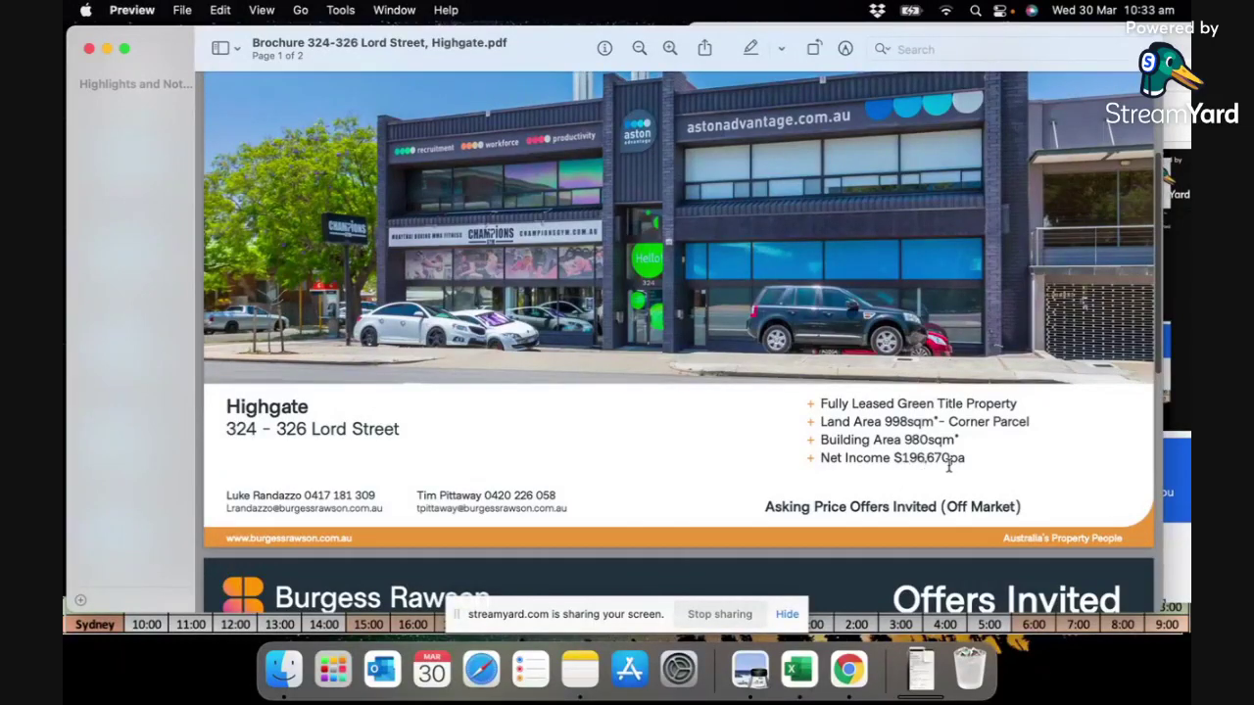
pyautogui.scroll(3, 292, 252)
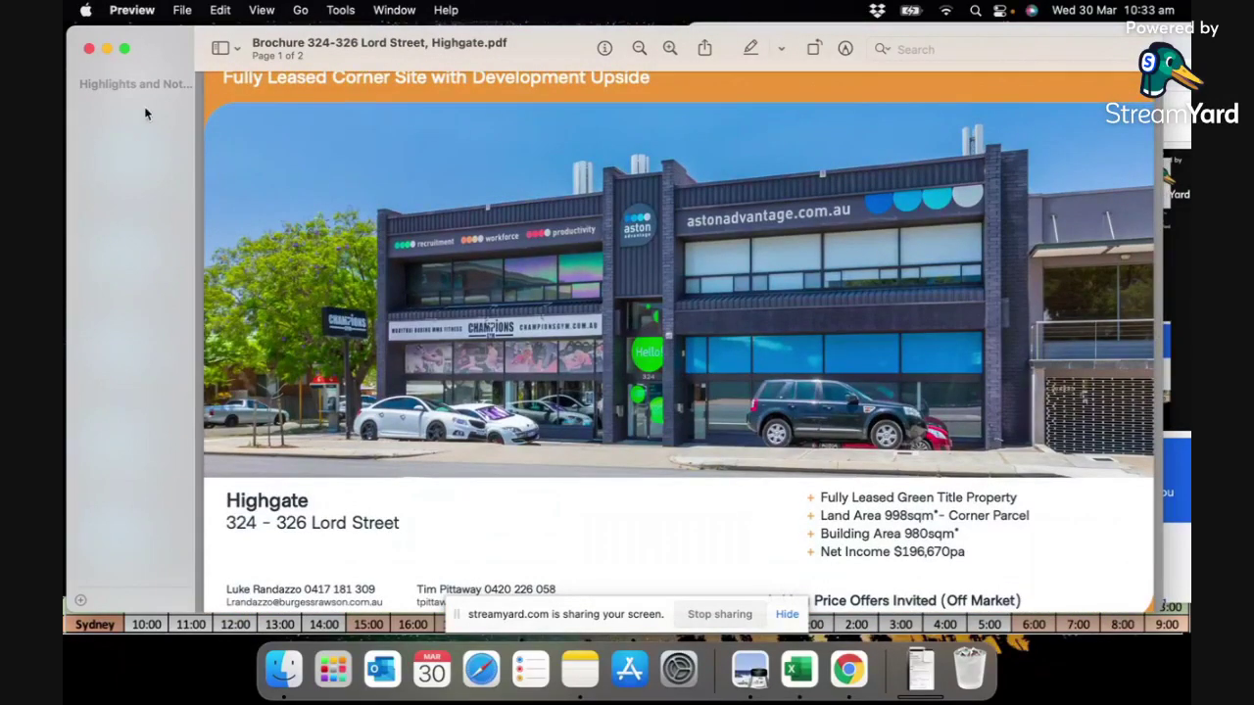
pyautogui.click(88, 49)
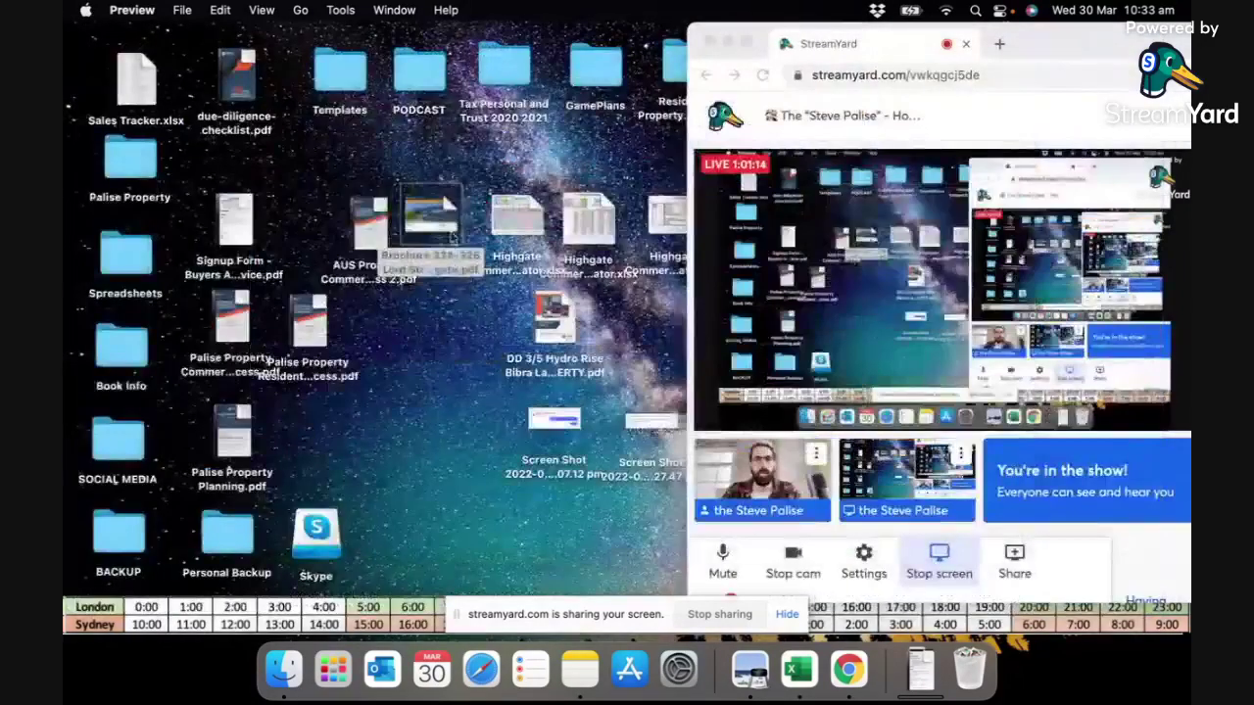
# - Open the Highgate Commercial Cashflow Calculator workbook and show it full screen, enlarged for reading
pyautogui.doubleClick(529, 214)
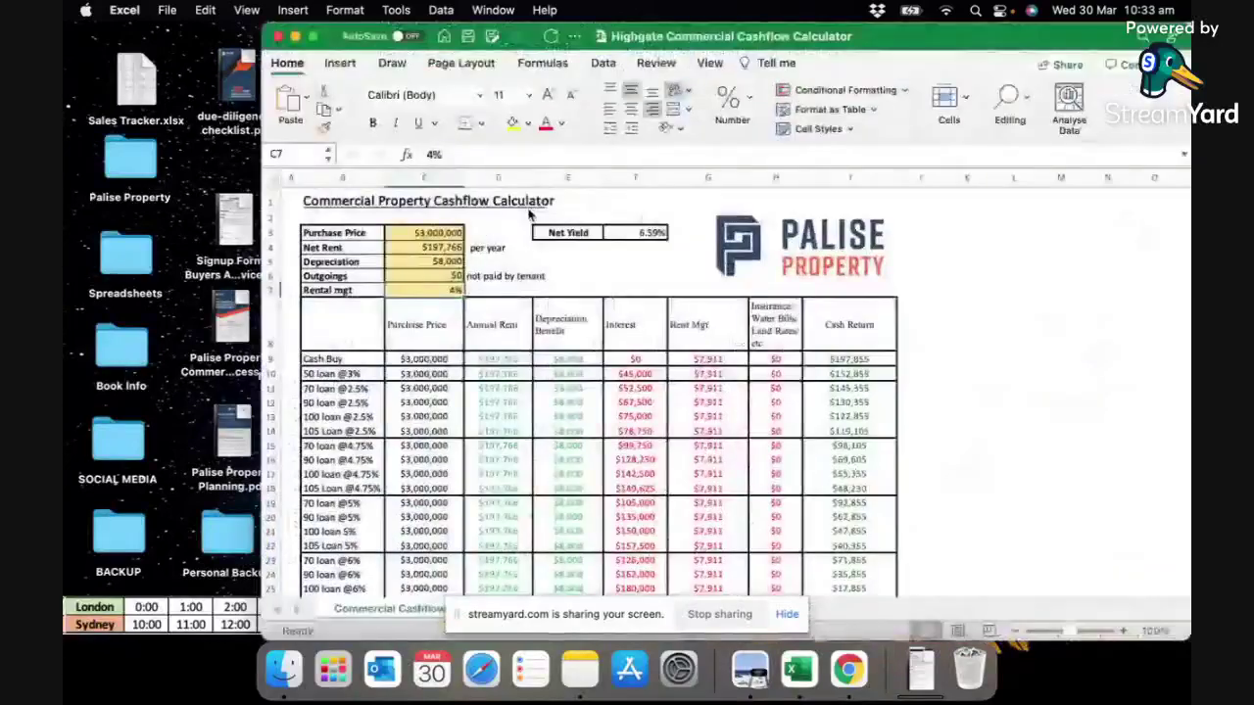
pyautogui.click(312, 37)
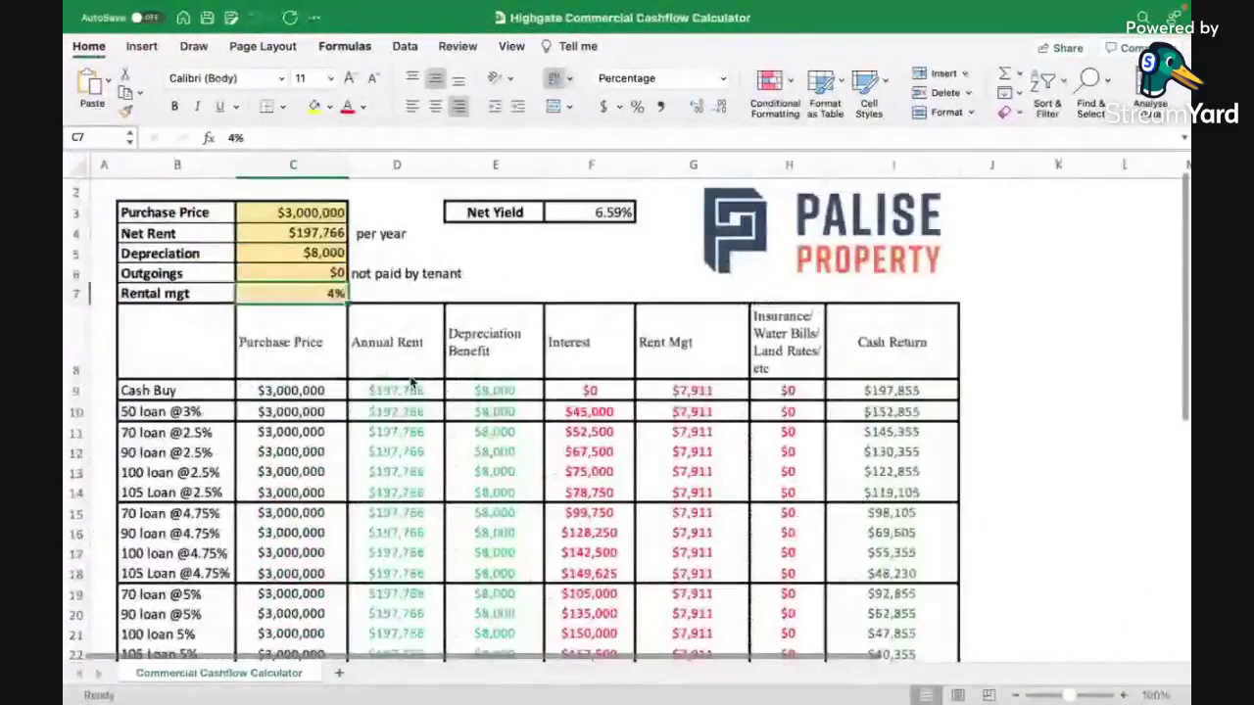
pyautogui.click(501, 304)
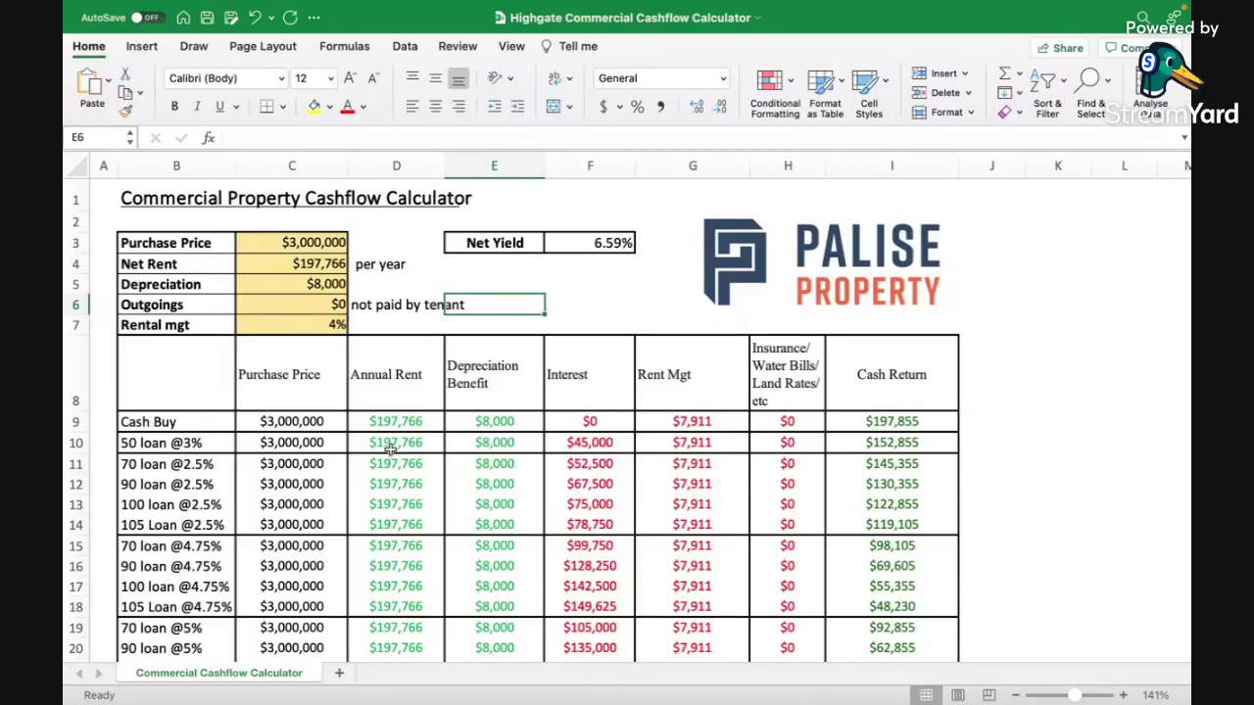
# - Examine the annual rent and cash return for the 70 loan and 100 loan scenarios at 2.5%
pyautogui.scroll(-2, 390, 449)
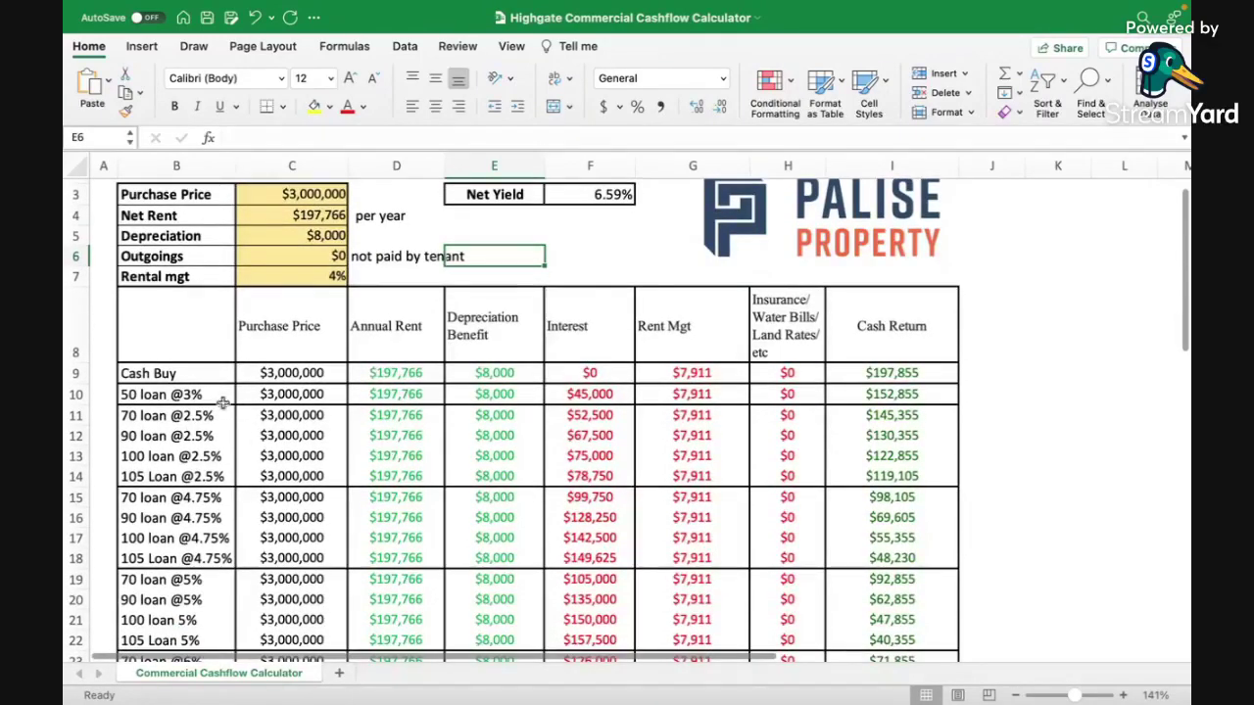
pyautogui.click(414, 415)
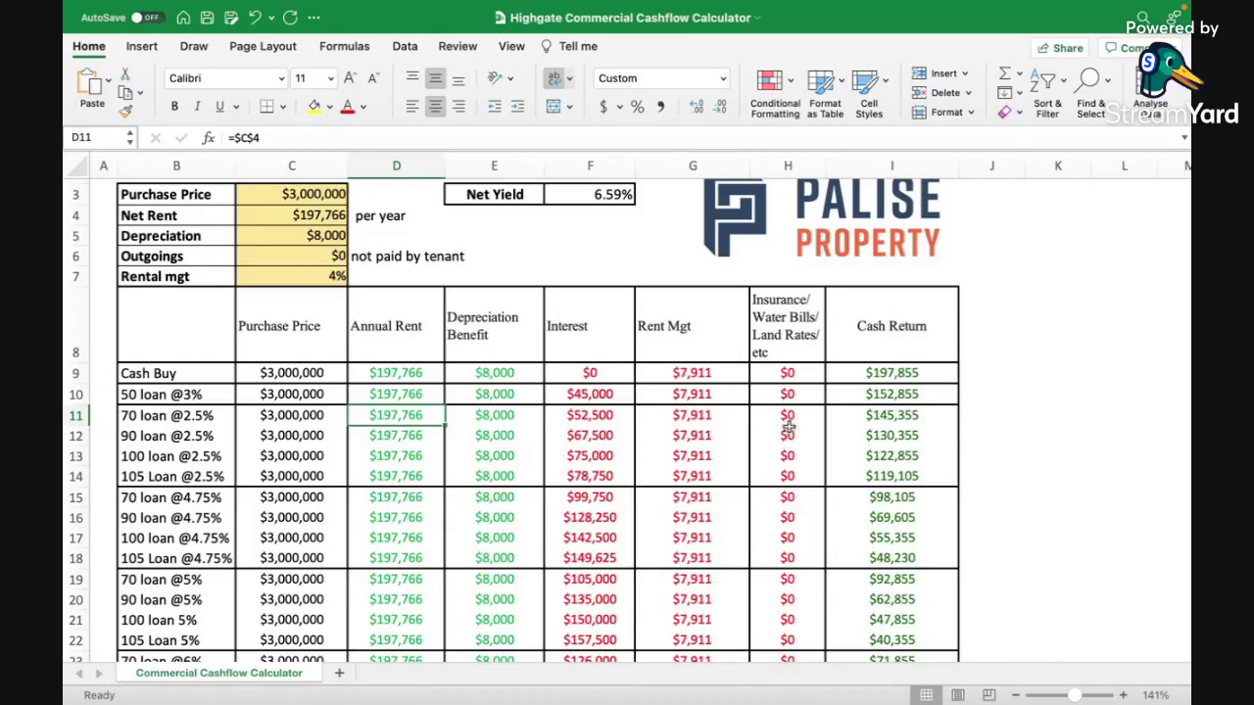
pyautogui.click(879, 416)
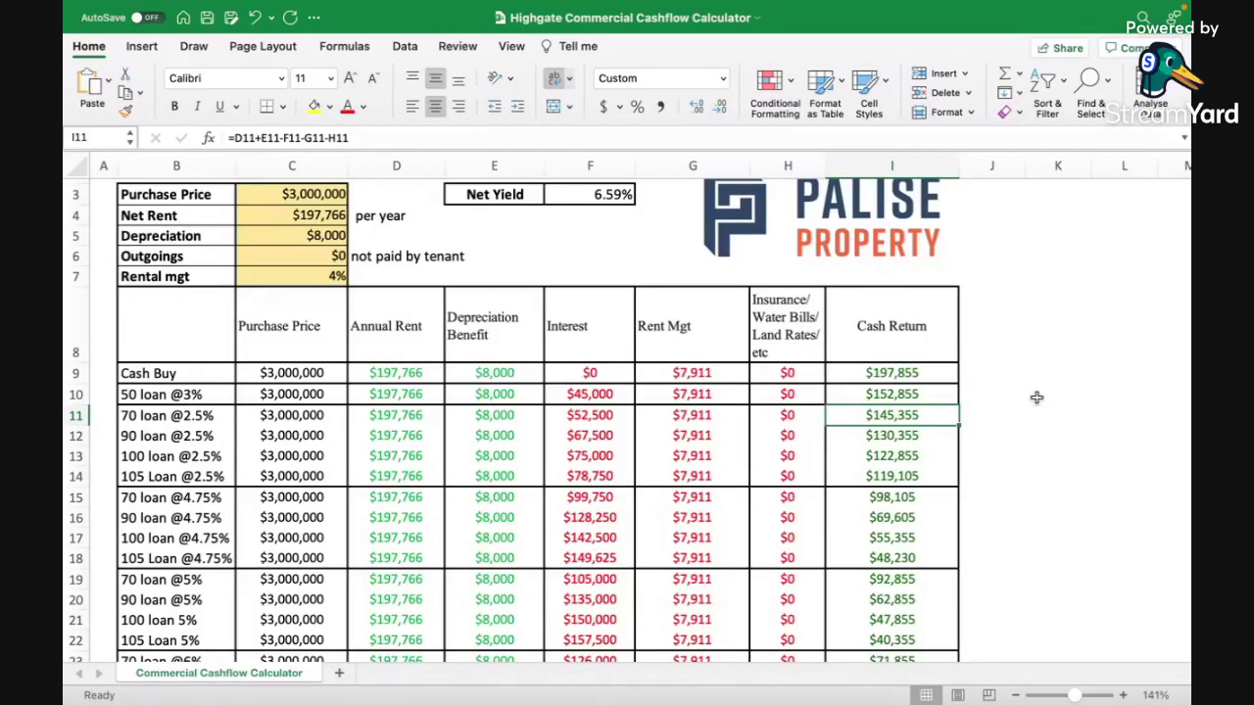
pyautogui.scroll(1, 1037, 397)
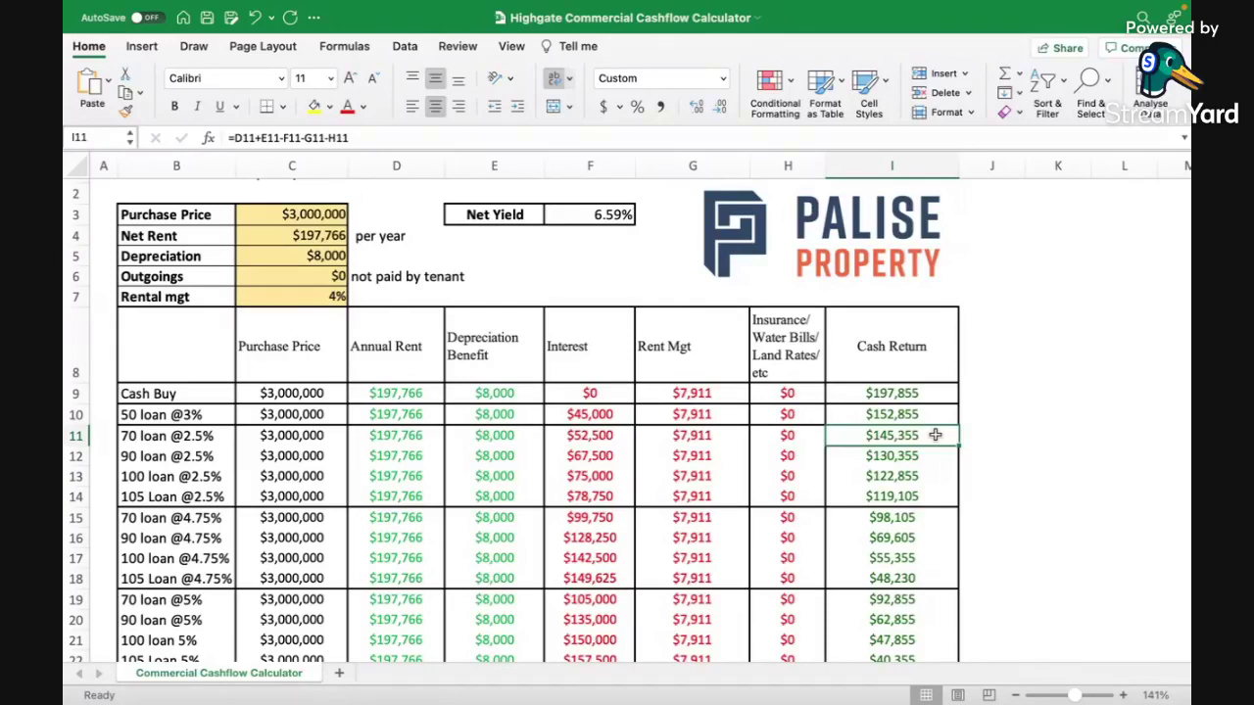
pyautogui.click(175, 477)
pyautogui.click(866, 476)
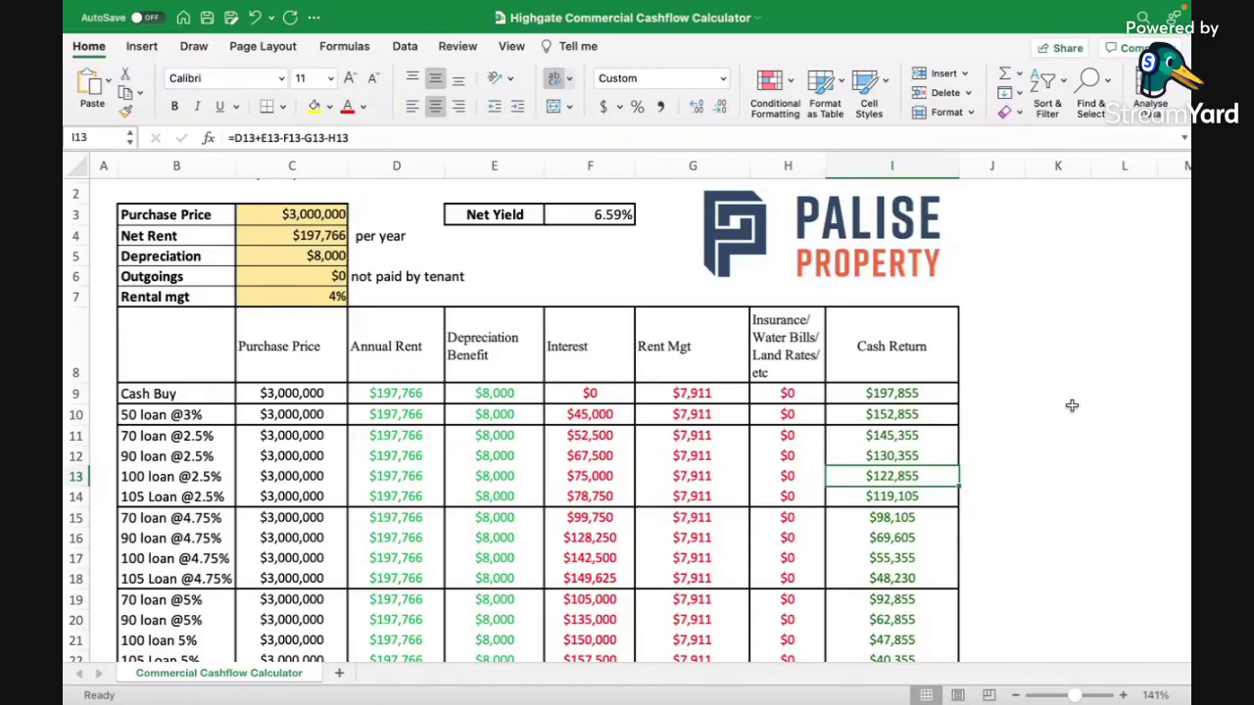
# - Examine the cash return for the 70 loan scenario at 6%, review the whole table and close the cashflow calculator
pyautogui.scroll(-5, 1071, 406)
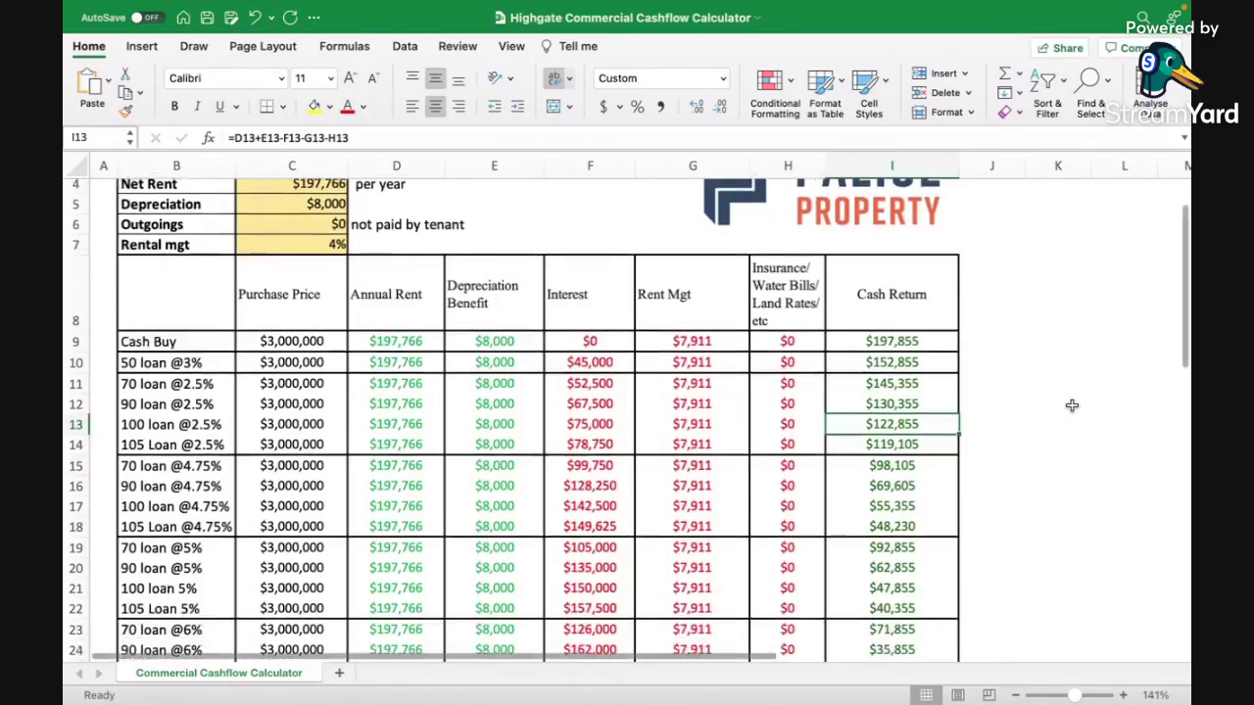
pyautogui.click(182, 449)
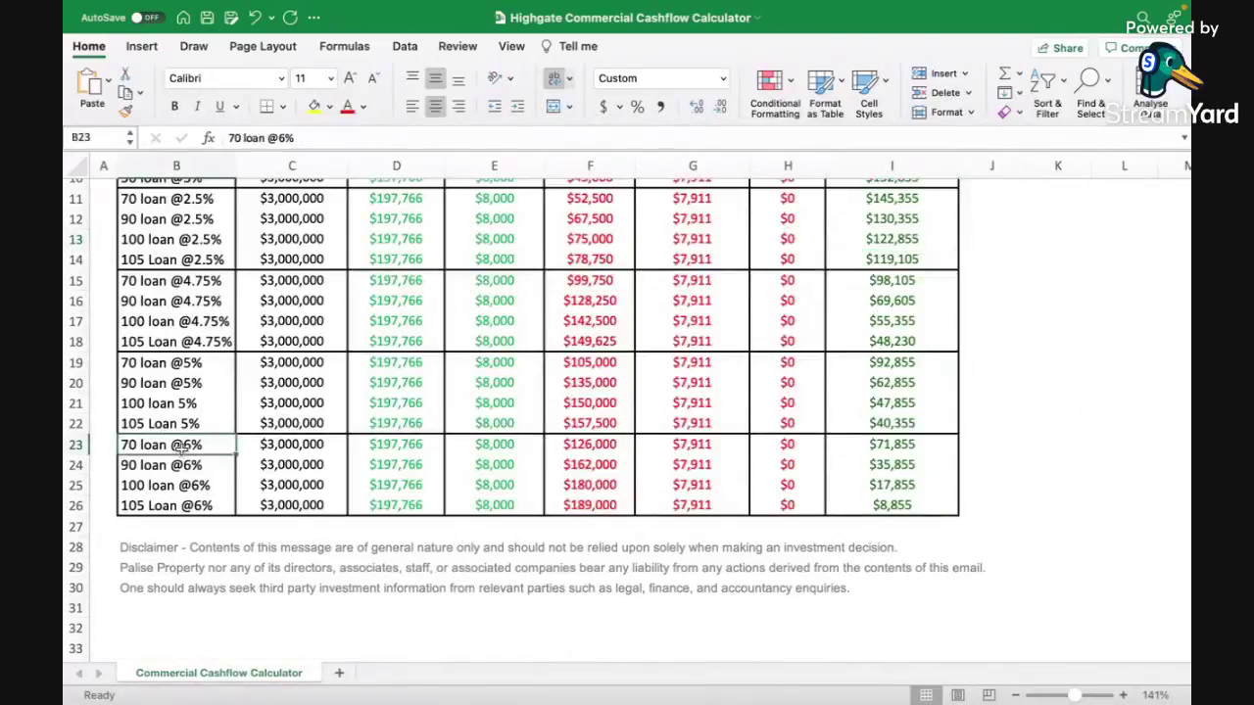
pyautogui.click(893, 449)
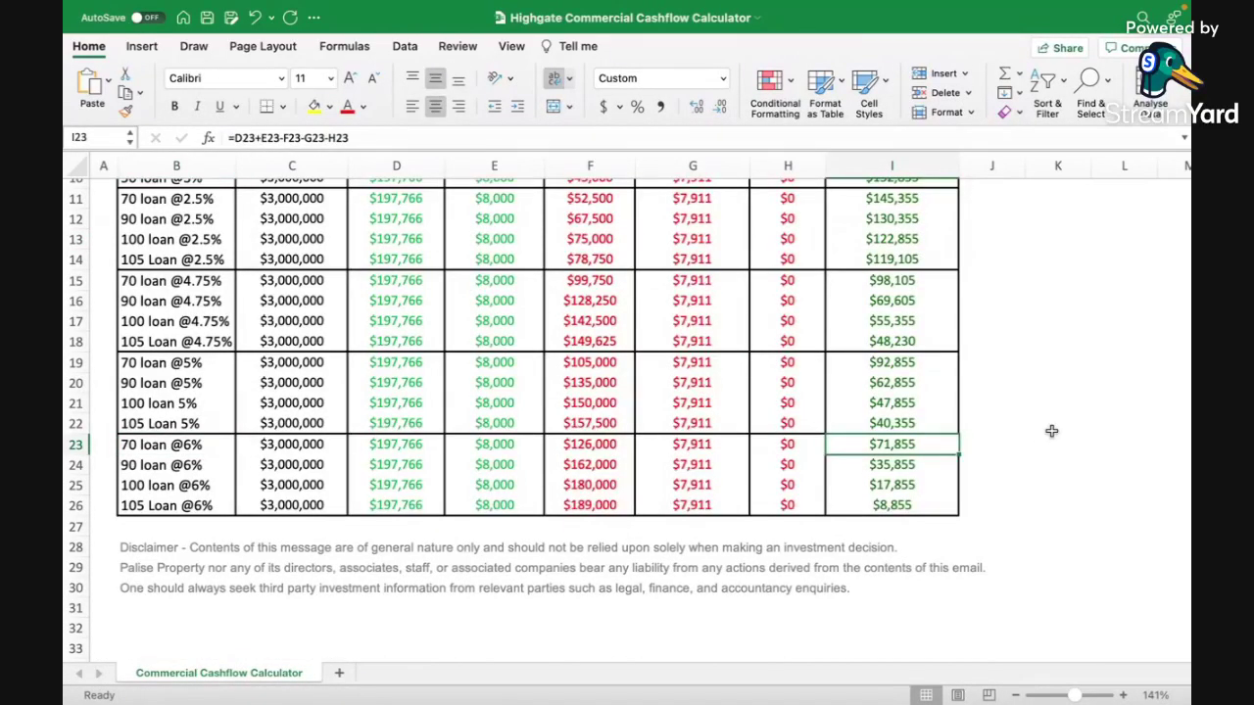
pyautogui.scroll(3, 1051, 431)
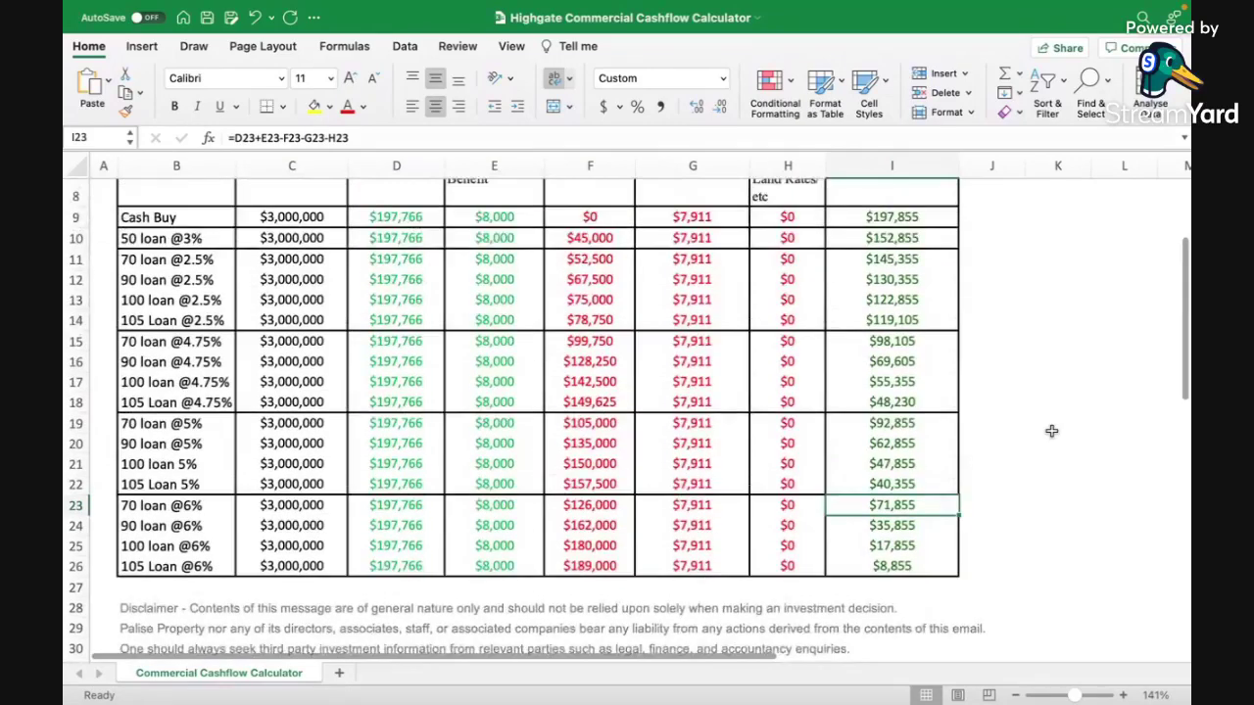
pyautogui.scroll(1, 1051, 431)
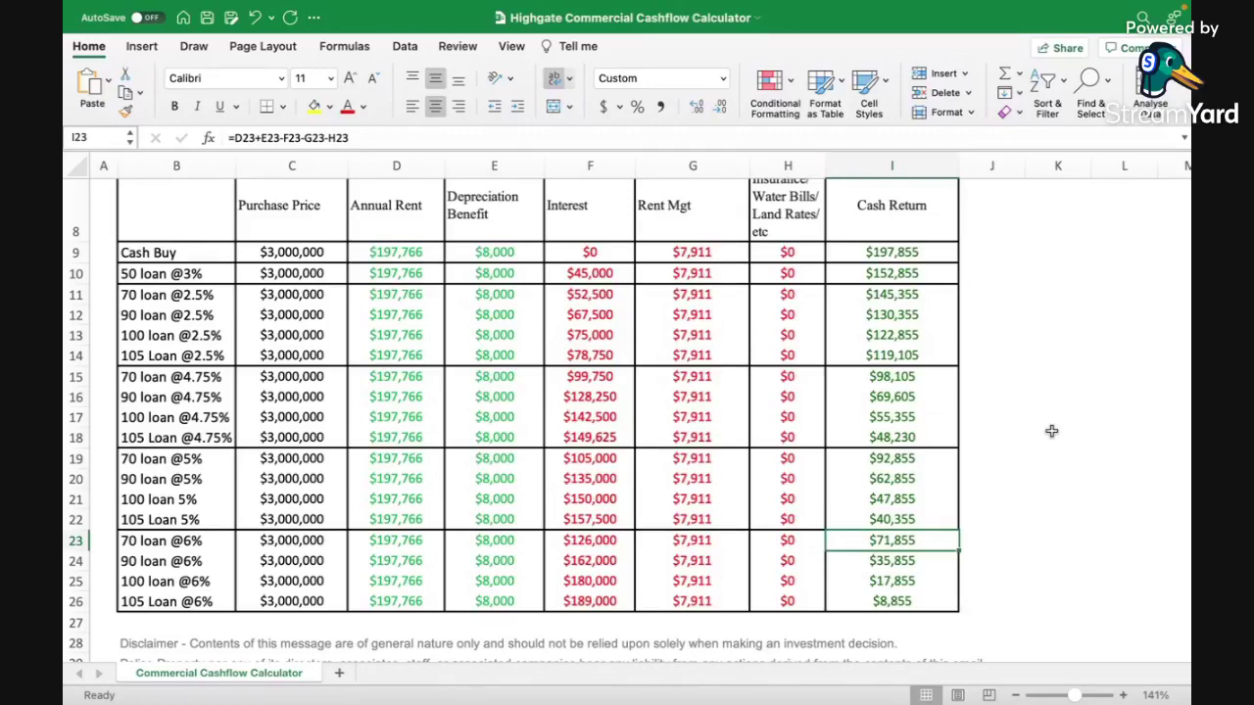
pyautogui.scroll(2, 1050, 431)
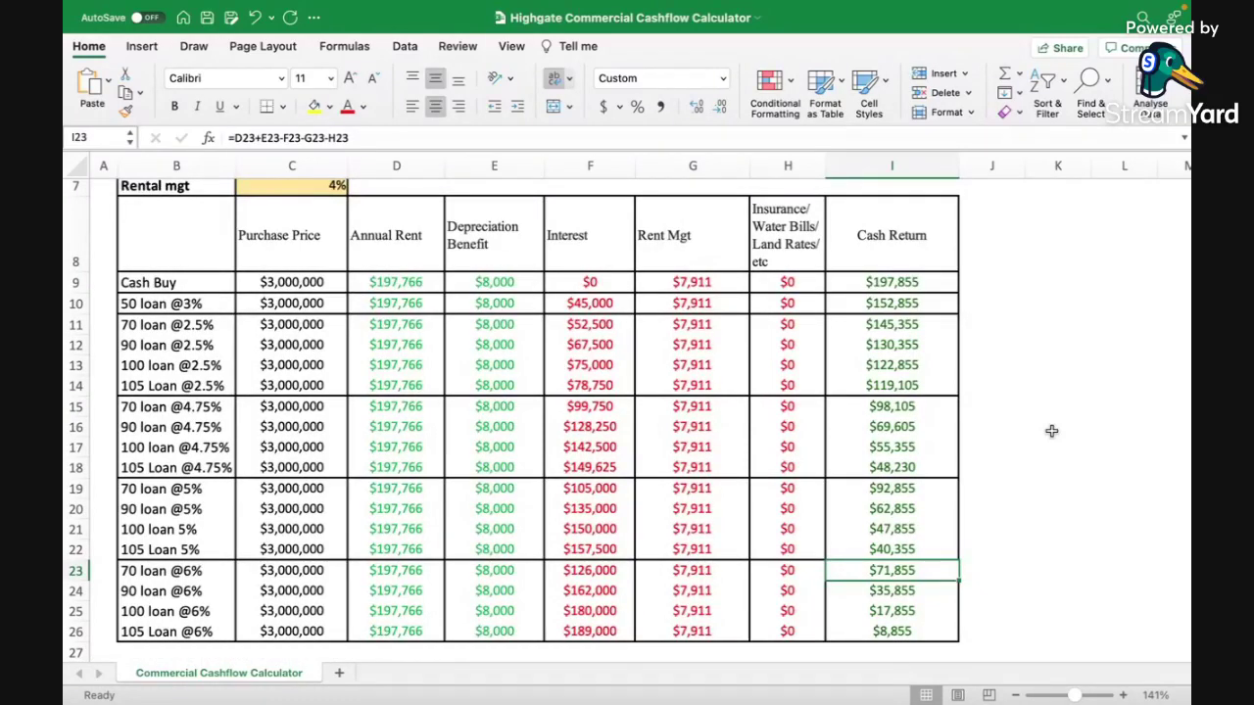
pyautogui.scroll(5, 1051, 431)
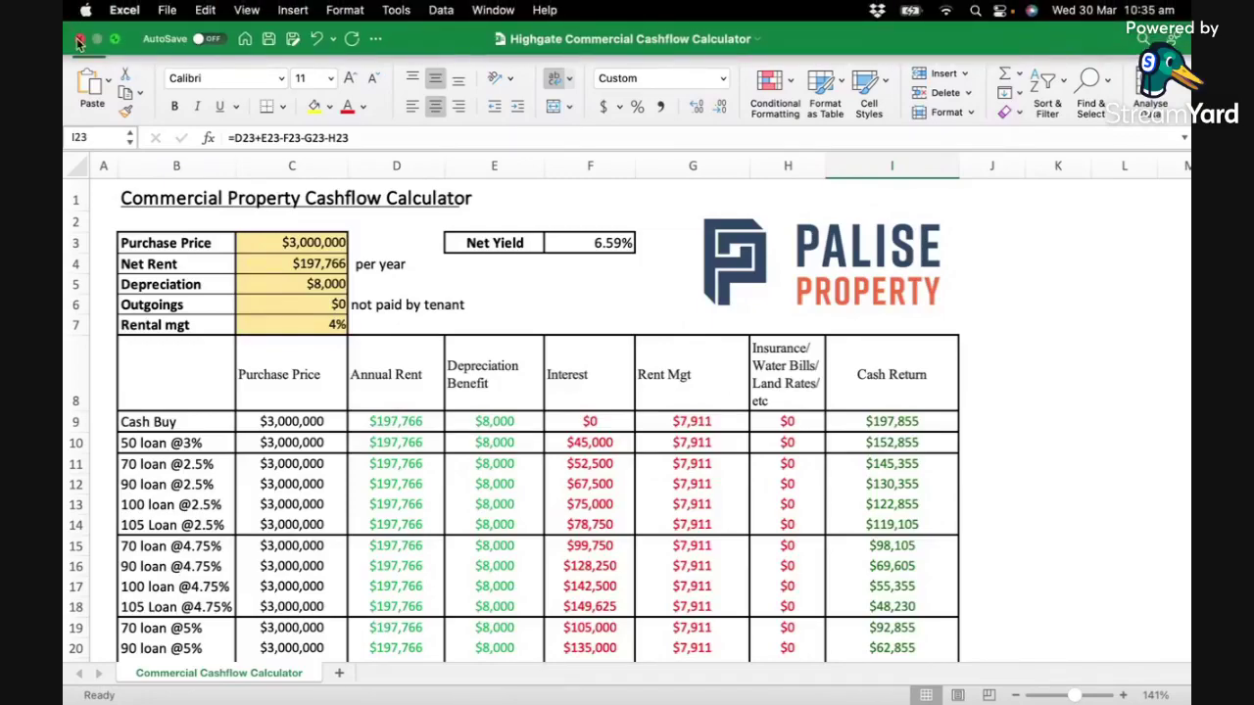
pyautogui.click(81, 39)
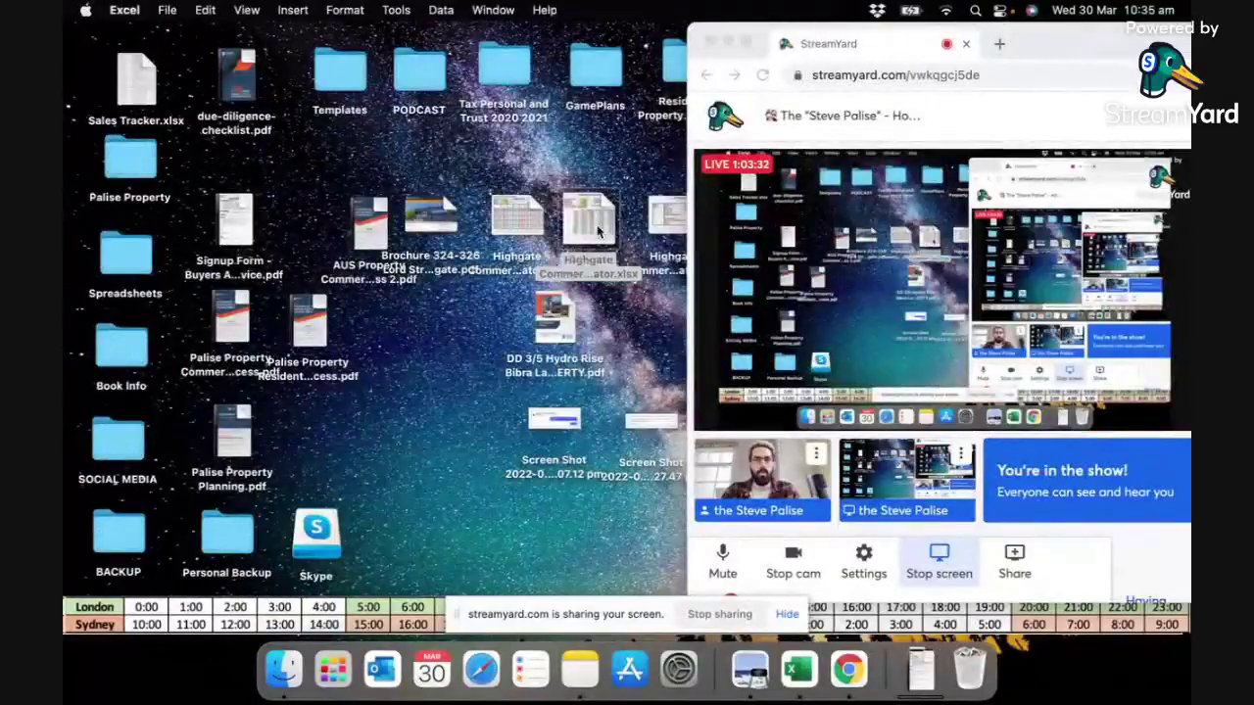
# - Open the Highgate Commercial Paydown Calculator workbook and show it full screen, enlarged for reading
pyautogui.doubleClick(600, 231)
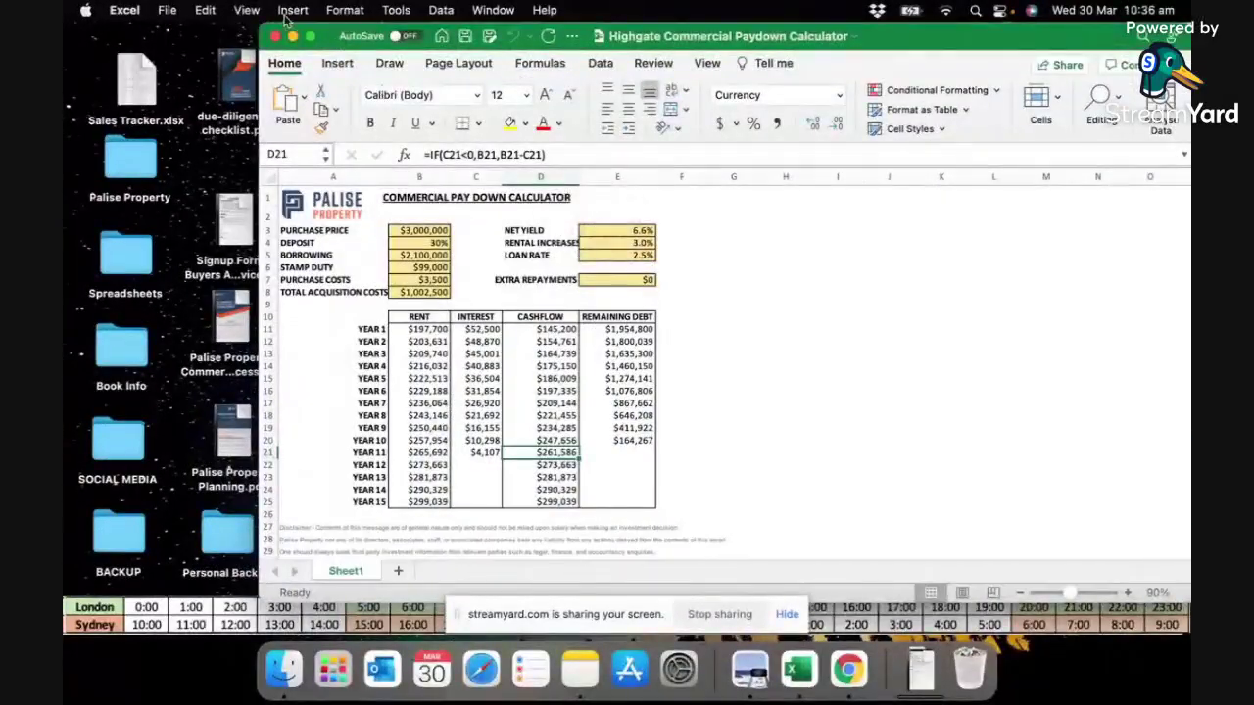
pyautogui.click(313, 37)
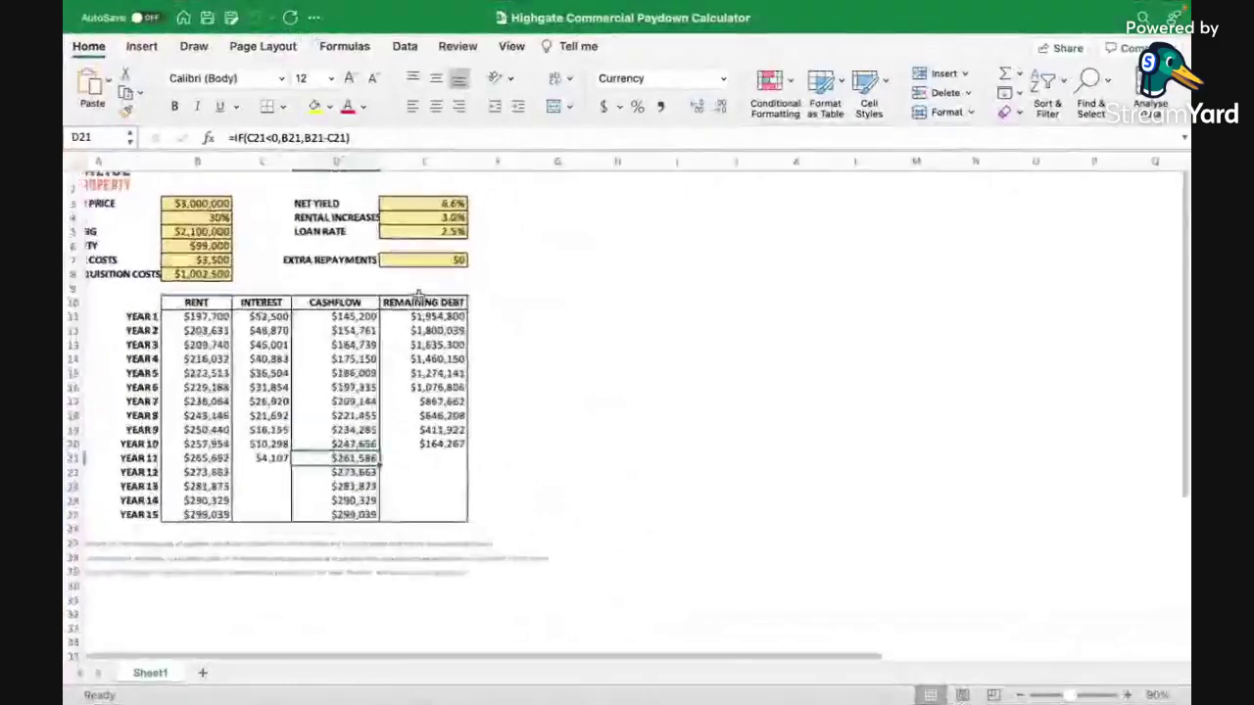
pyautogui.scroll(3, 418, 295)
pyautogui.scroll(3, 418, 295)
pyautogui.scroll(3, 418, 291)
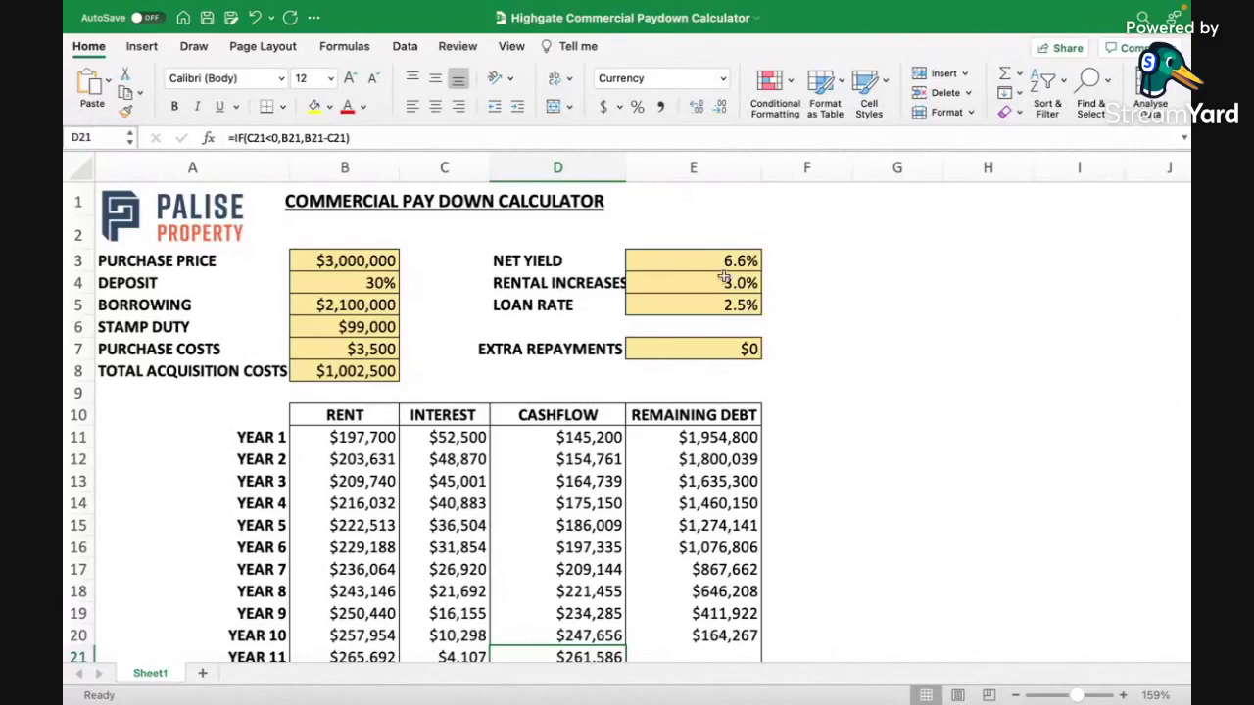
# - Examine the cashflow for years 1, 10 and 11 alongside the remaining debt, and close the paydown calculator
pyautogui.scroll(-1, 777, 395)
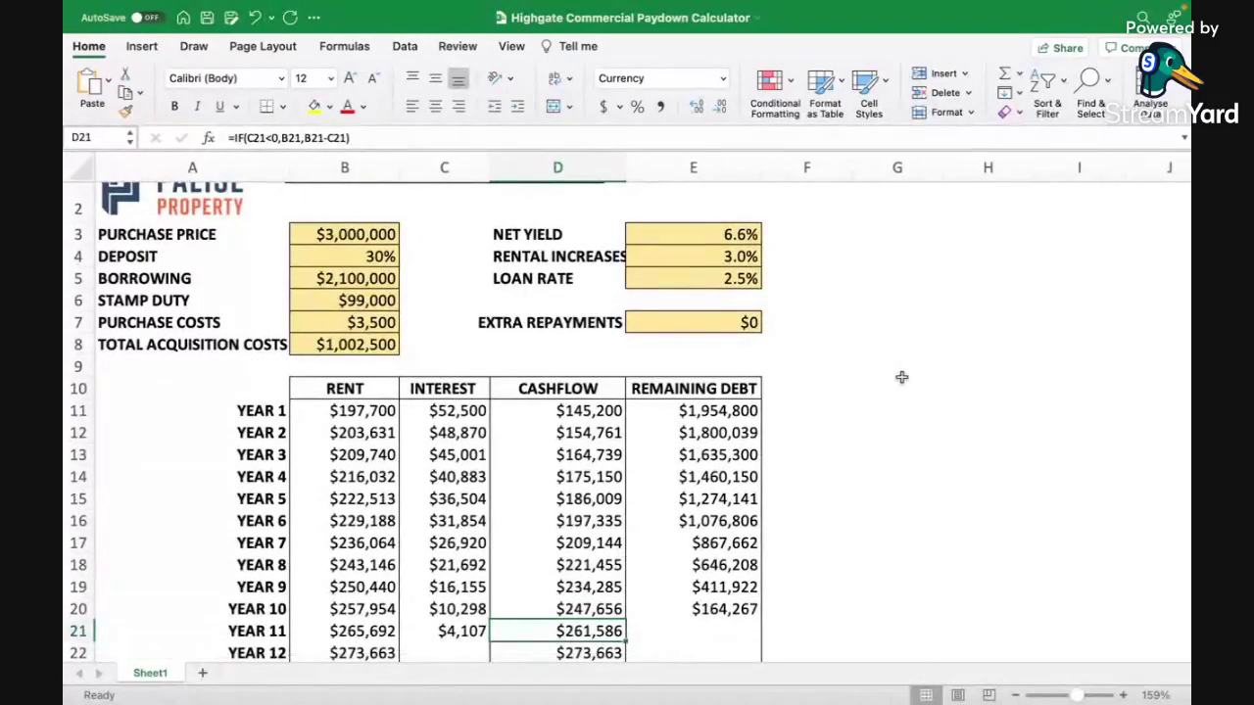
pyautogui.click(591, 412)
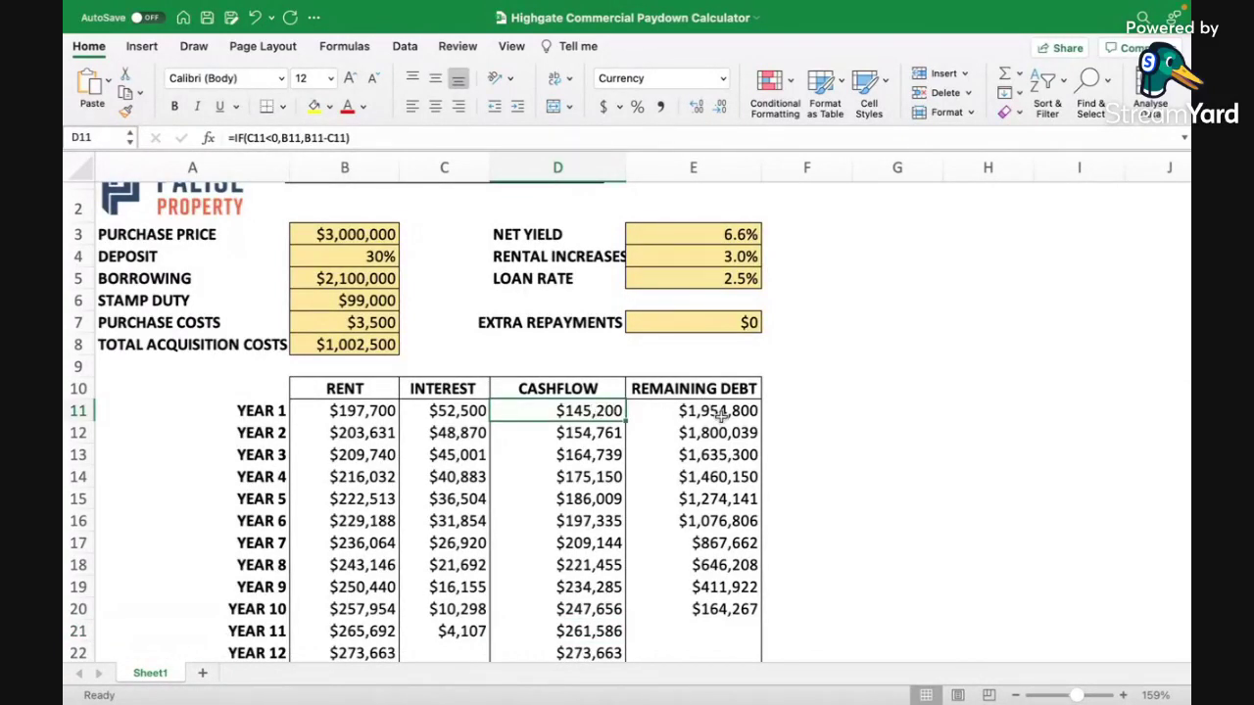
pyautogui.scroll(-1, 712, 431)
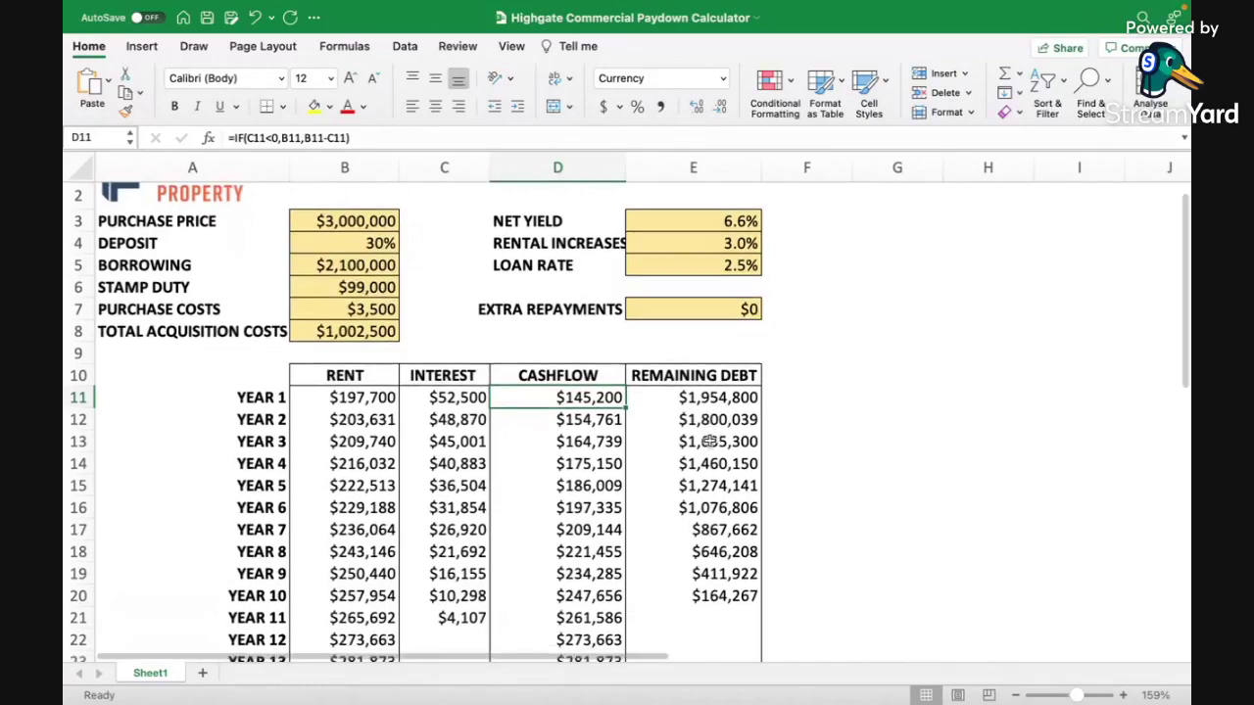
pyautogui.click(568, 578)
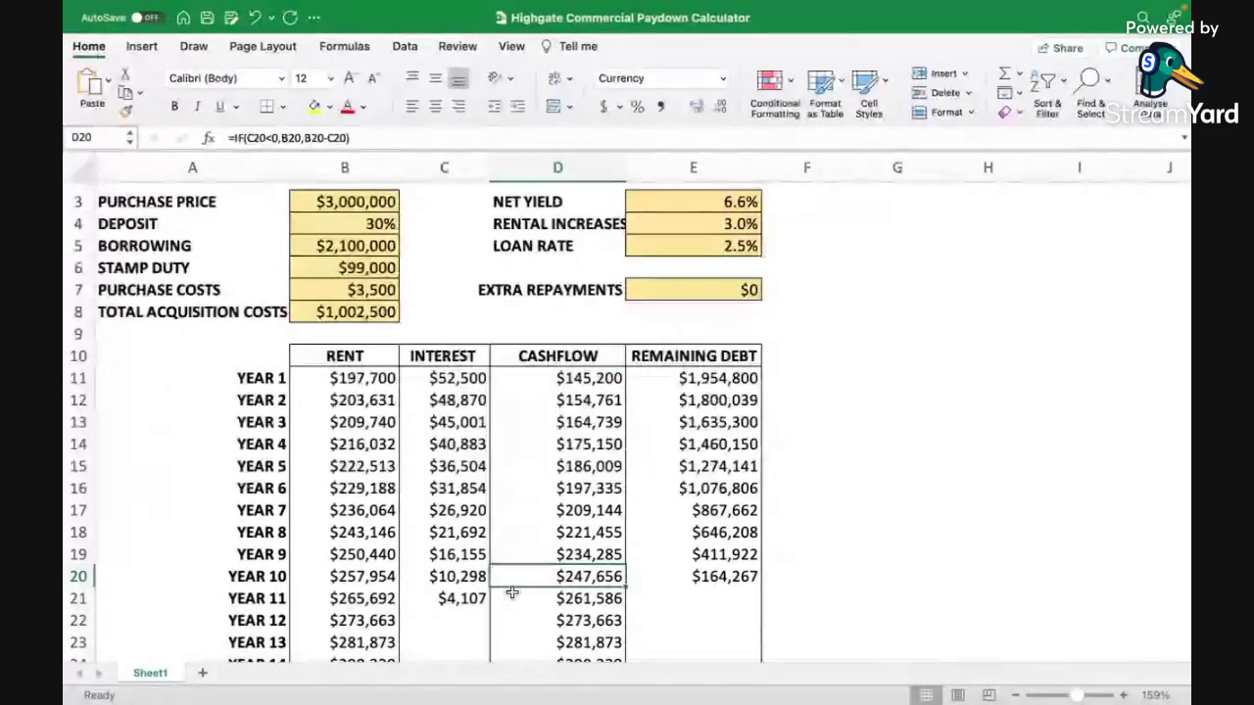
pyautogui.click(538, 598)
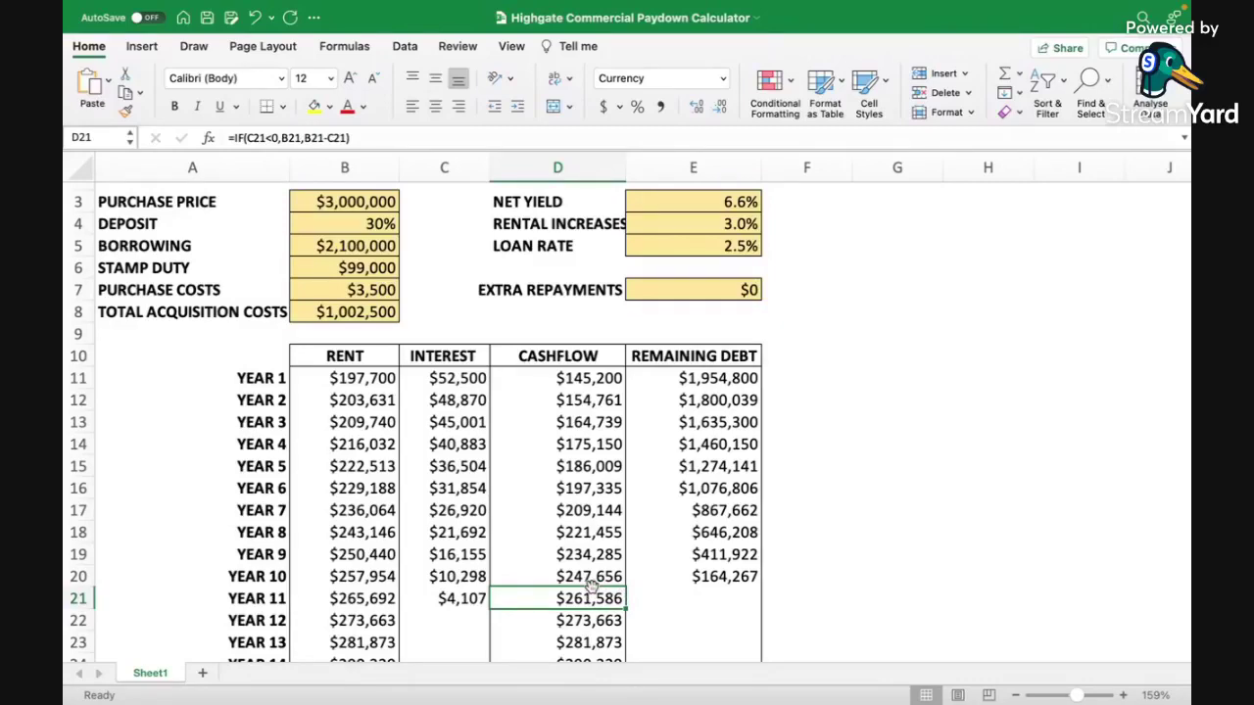
pyautogui.scroll(3, 886, 471)
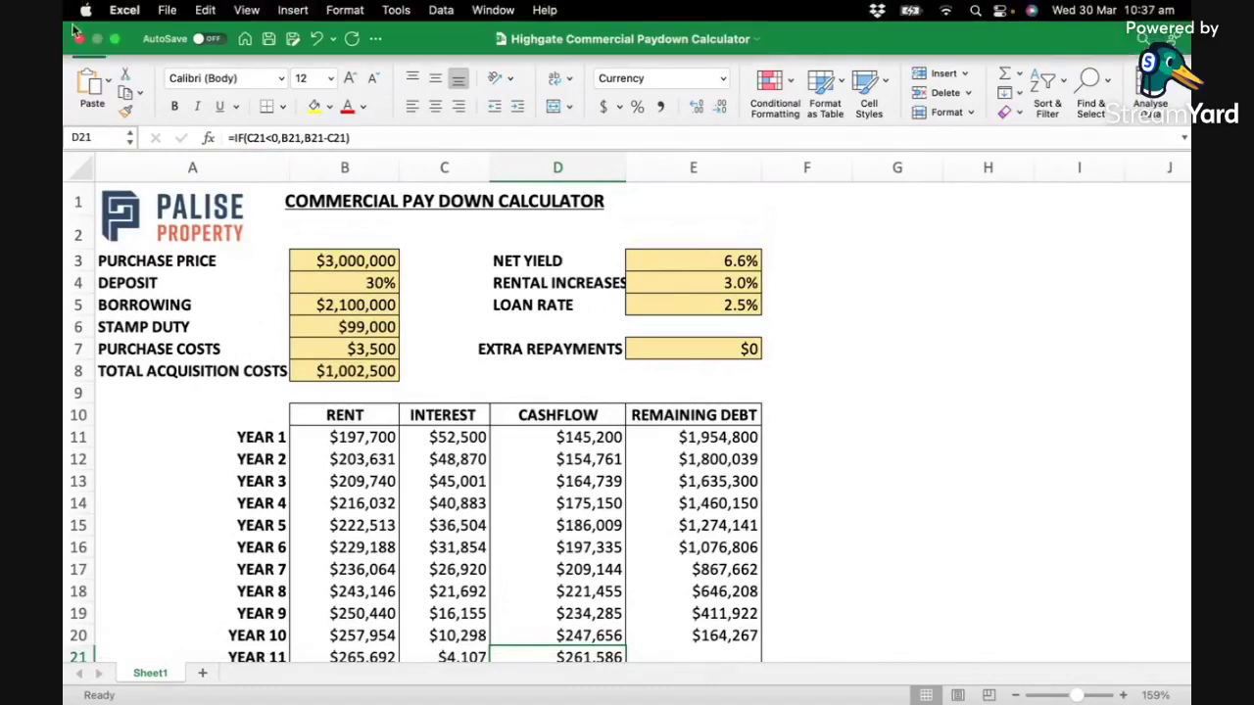
pyautogui.click(79, 27)
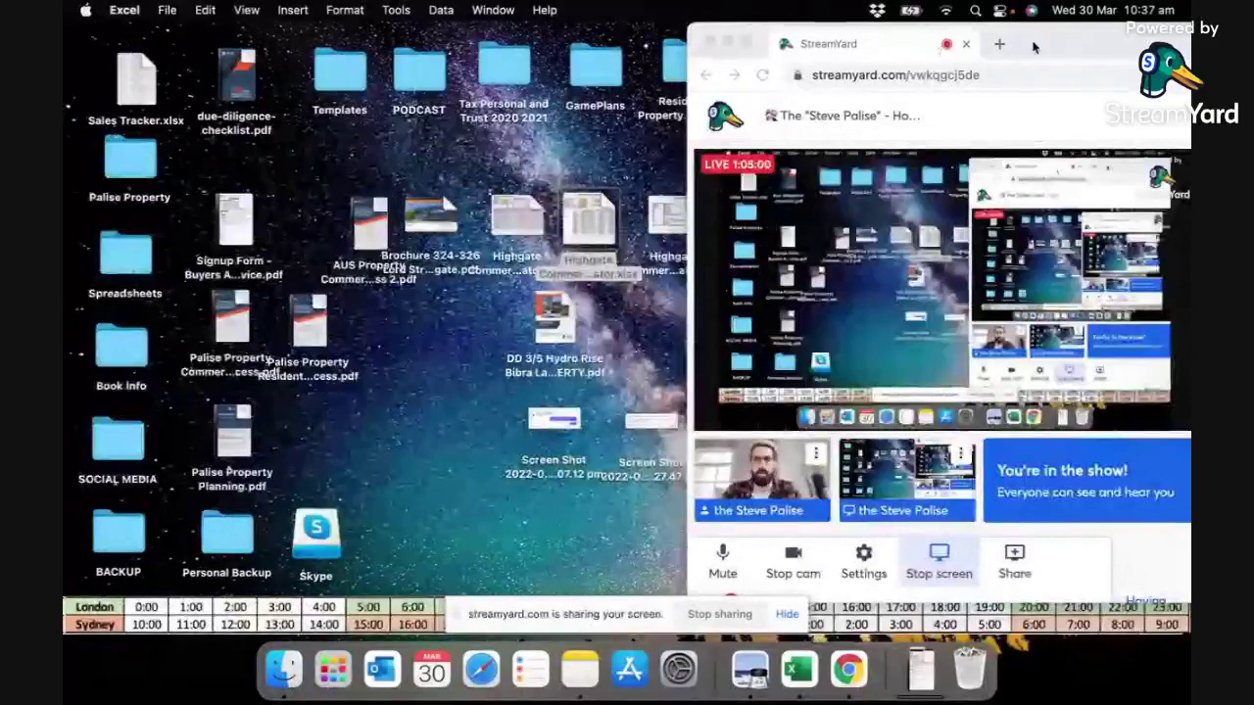
# - Open the Highgate Commercial ROI Calculator workbook from the desktop, enlarge the sheet and inspect the Total Acquisition Costs cell
pyautogui.click(783, 130)
pyautogui.doubleClick(672, 211)
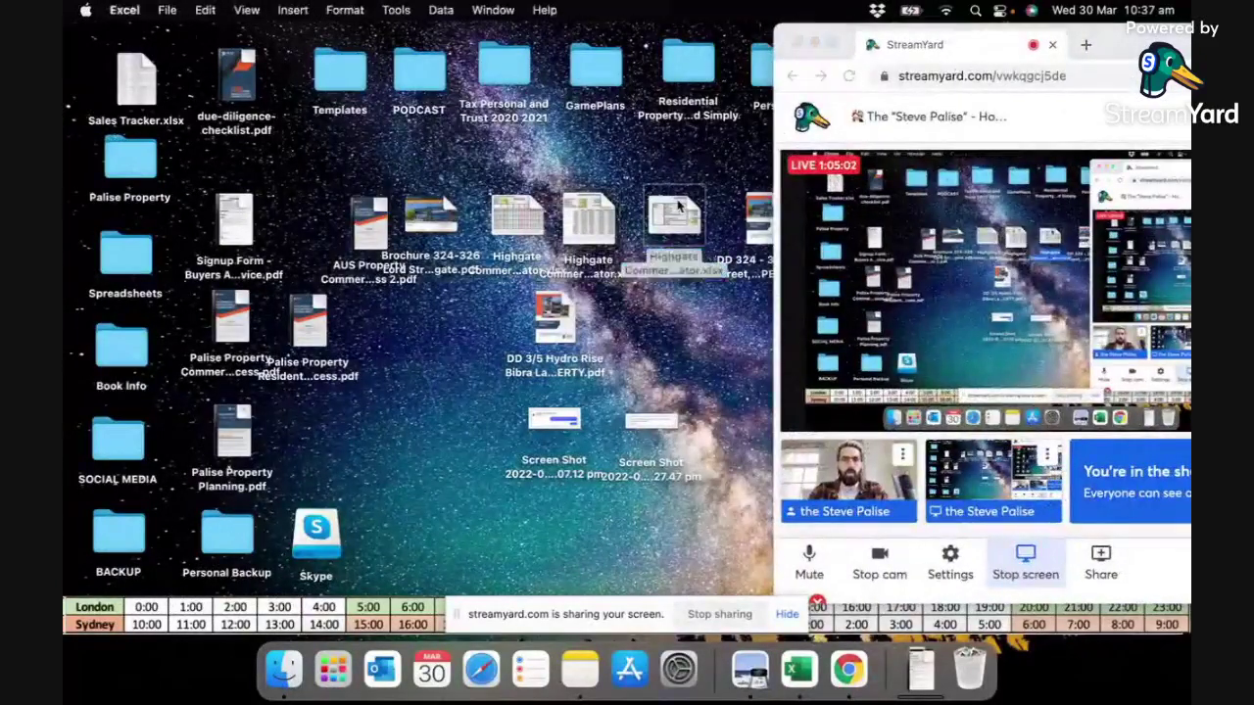
pyautogui.scroll(3, 556, 368)
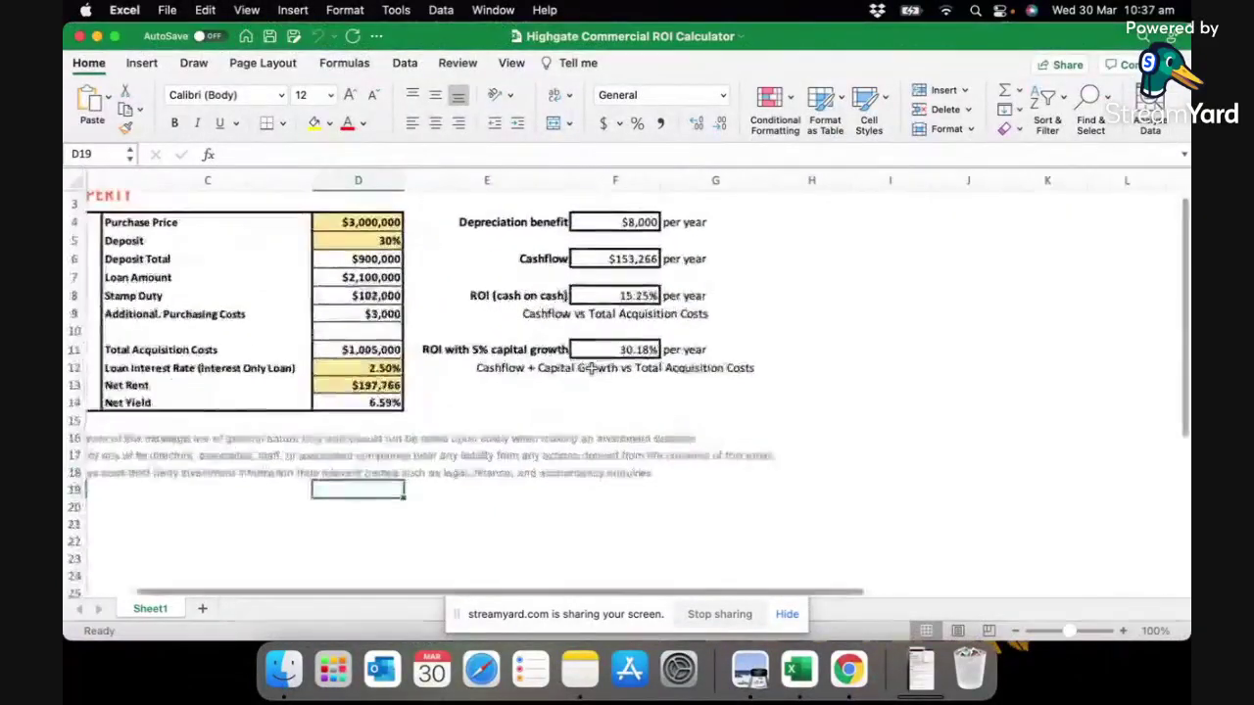
pyautogui.scroll(4, 591, 373)
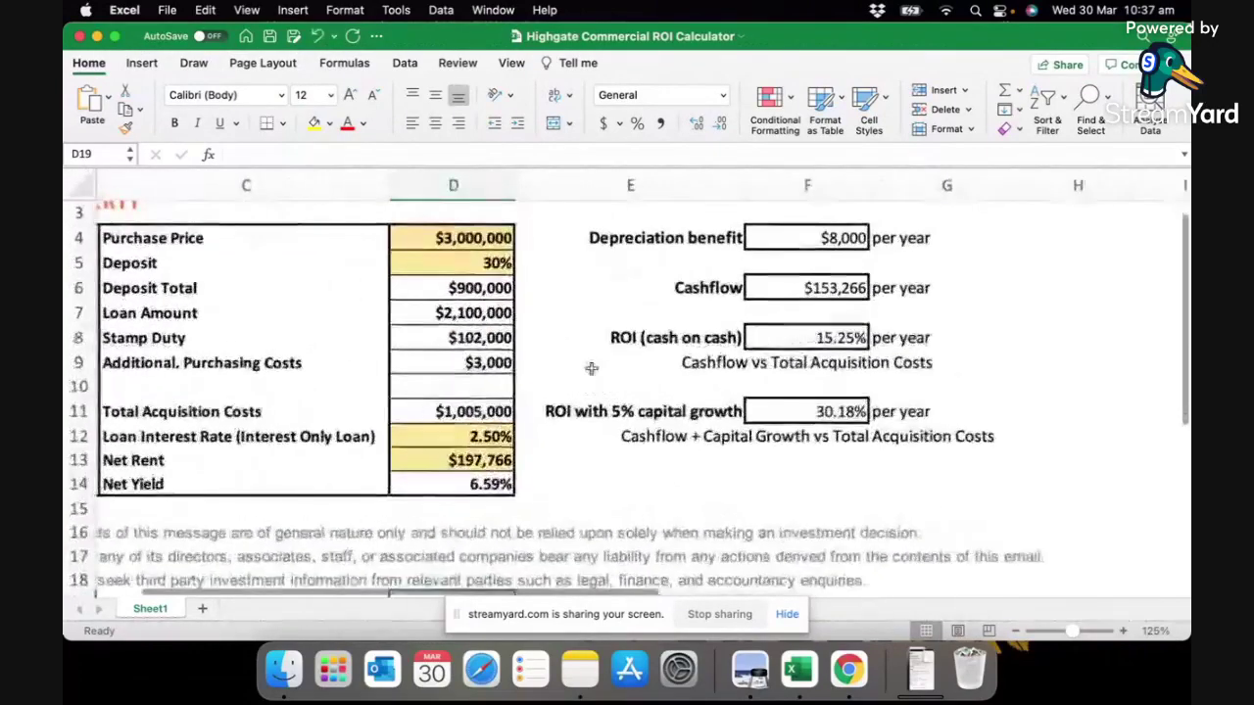
pyautogui.scroll(2, 594, 373)
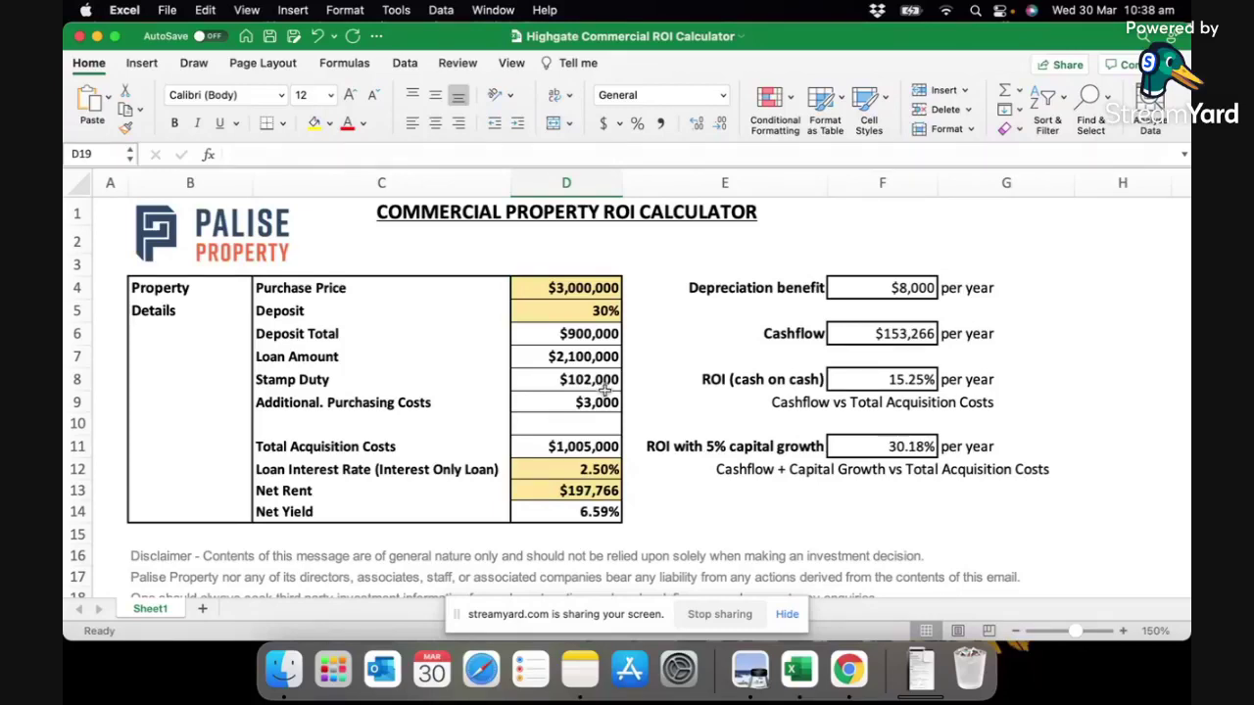
pyautogui.click(578, 442)
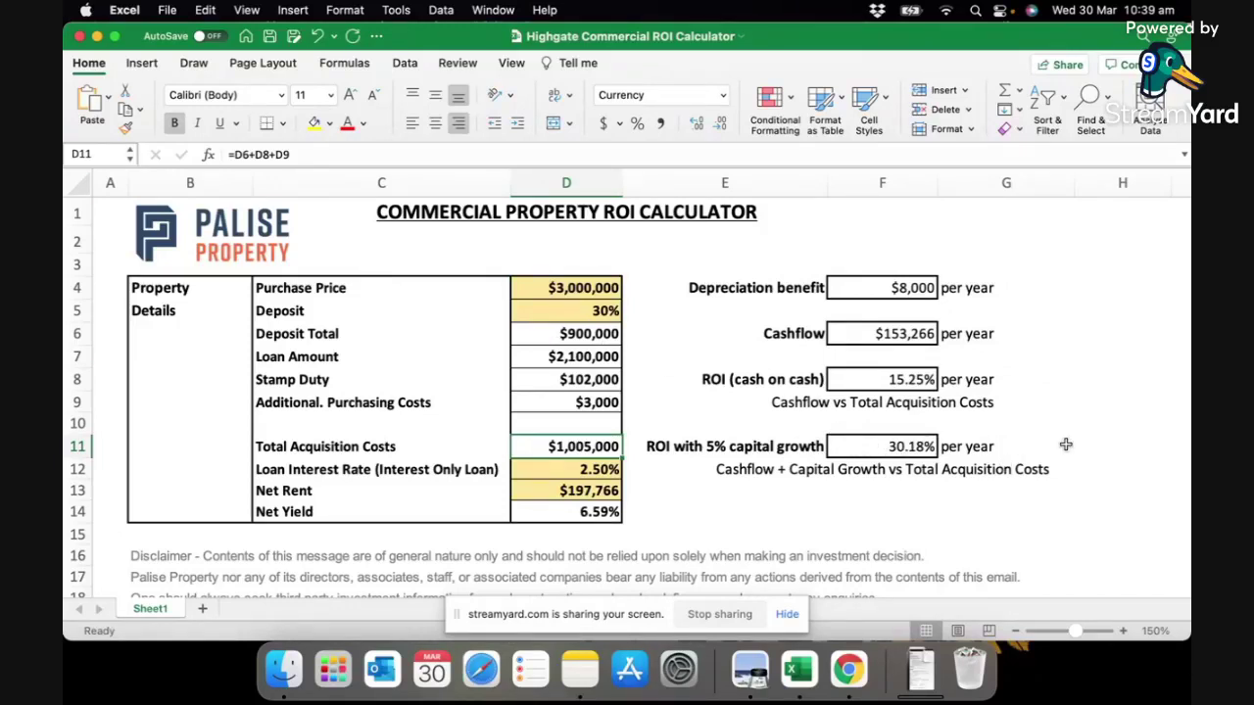
# - Close the ROI calculator and open the Highgate due diligence report PDF from the desktop
pyautogui.click(79, 36)
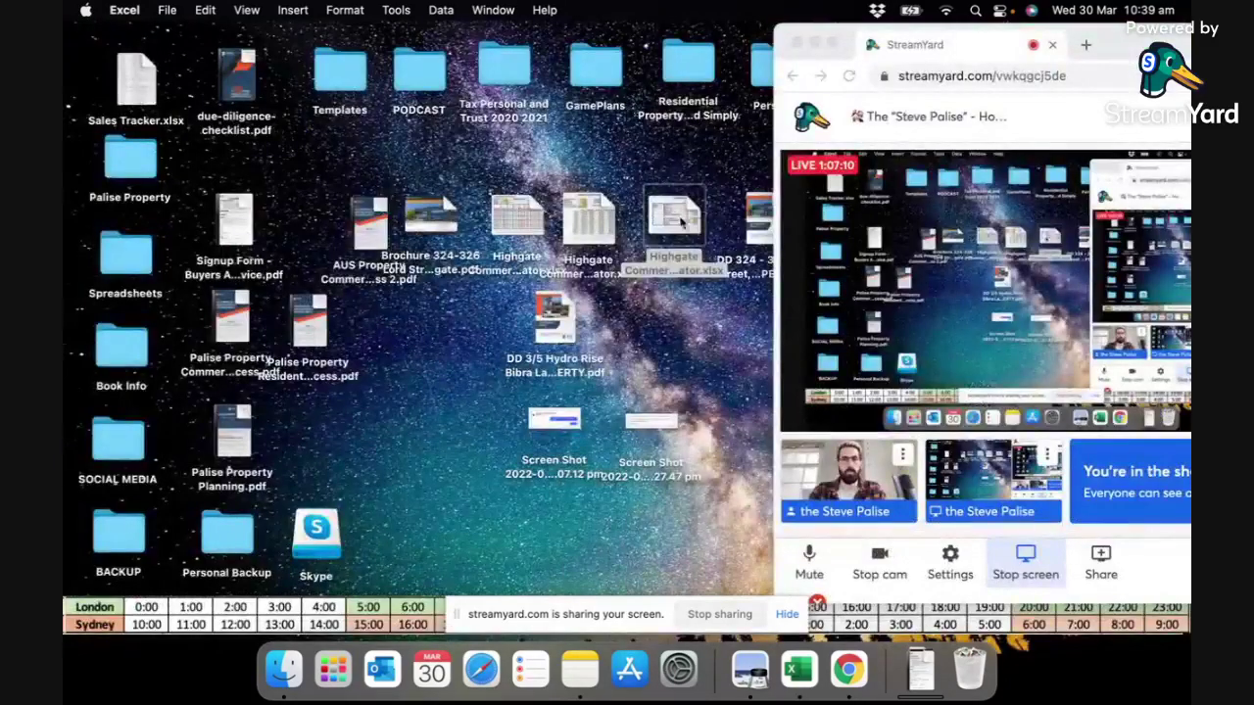
pyautogui.doubleClick(757, 225)
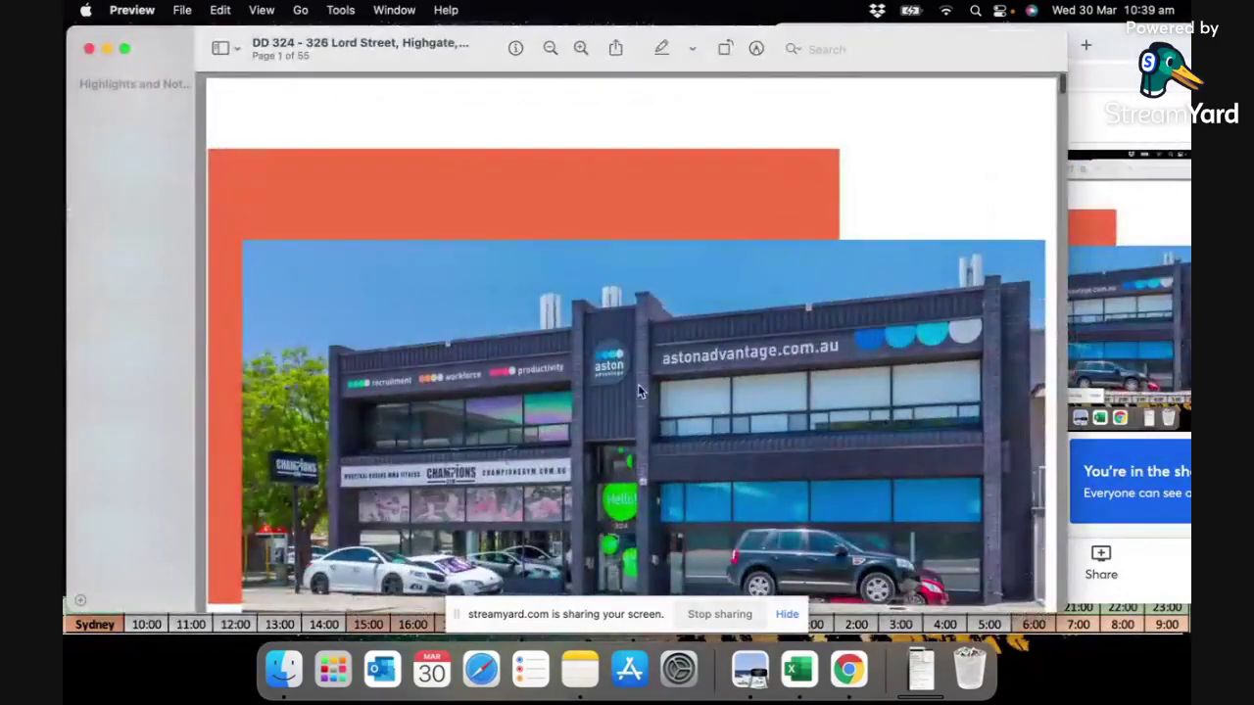
pyautogui.scroll(-3, 631, 388)
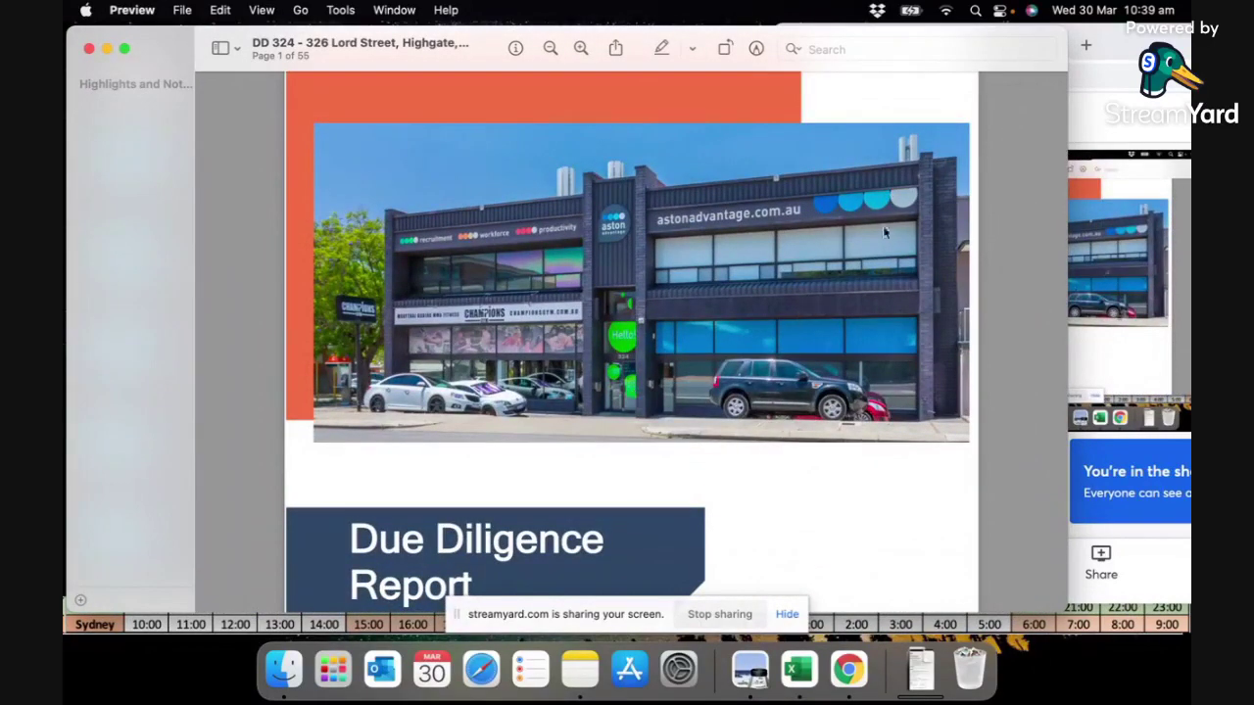
# - Try the due diligence report in full screen, return it to a window and widen that window across the screen
pyautogui.click(123, 48)
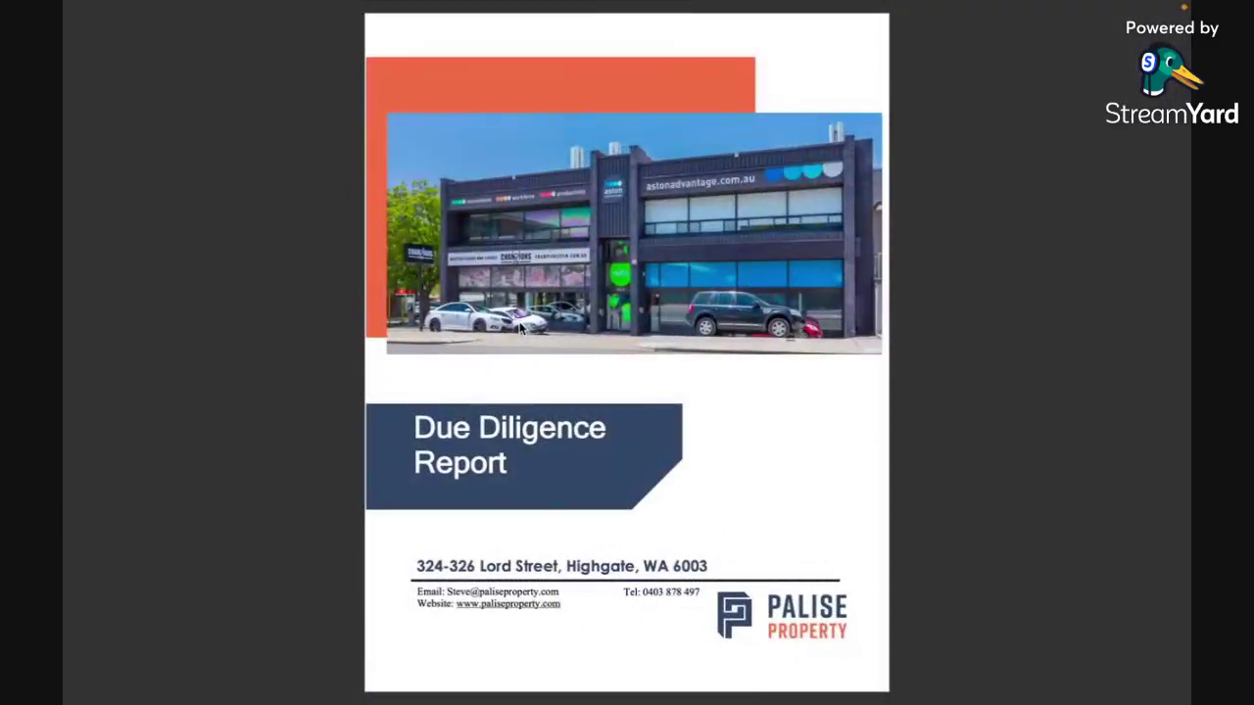
pyautogui.click(124, 47)
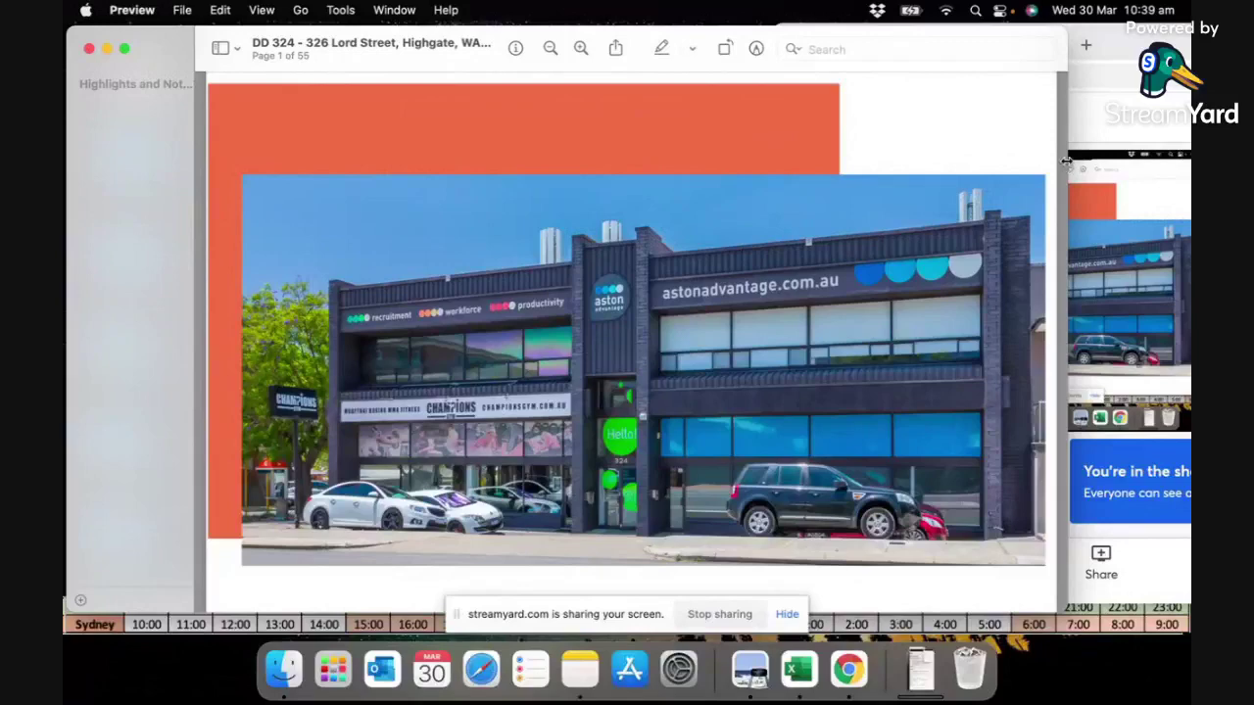
pyautogui.moveTo(1066, 159); pyautogui.dragTo(1183, 160)
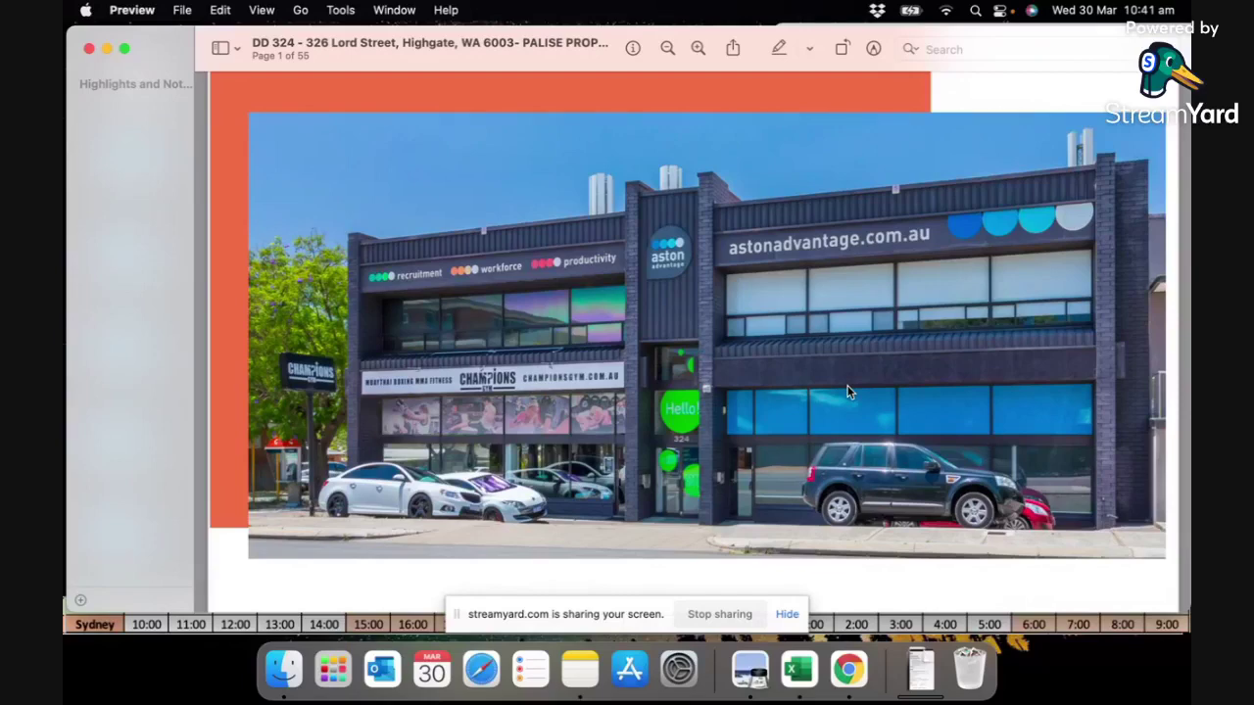
# - Examine the due diligence report's cover page, fitting the building photo and title in view
pyautogui.scroll(-5, 848, 392)
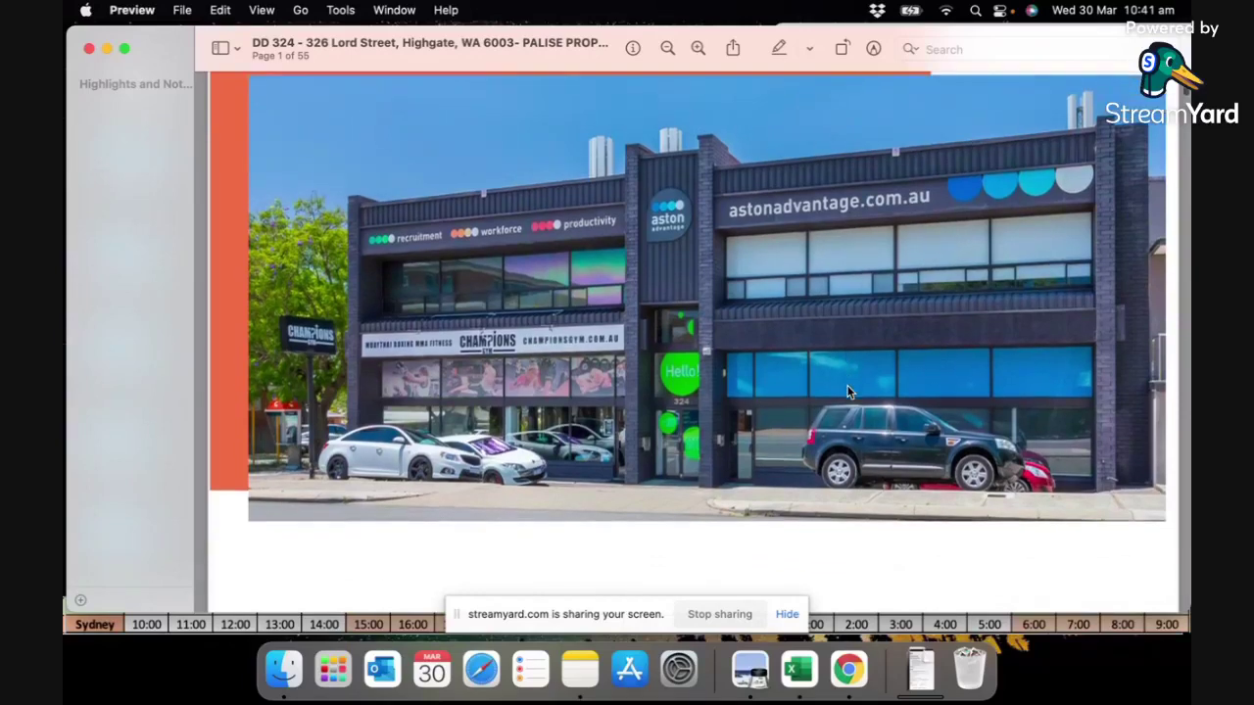
pyautogui.scroll(-2, 847, 392)
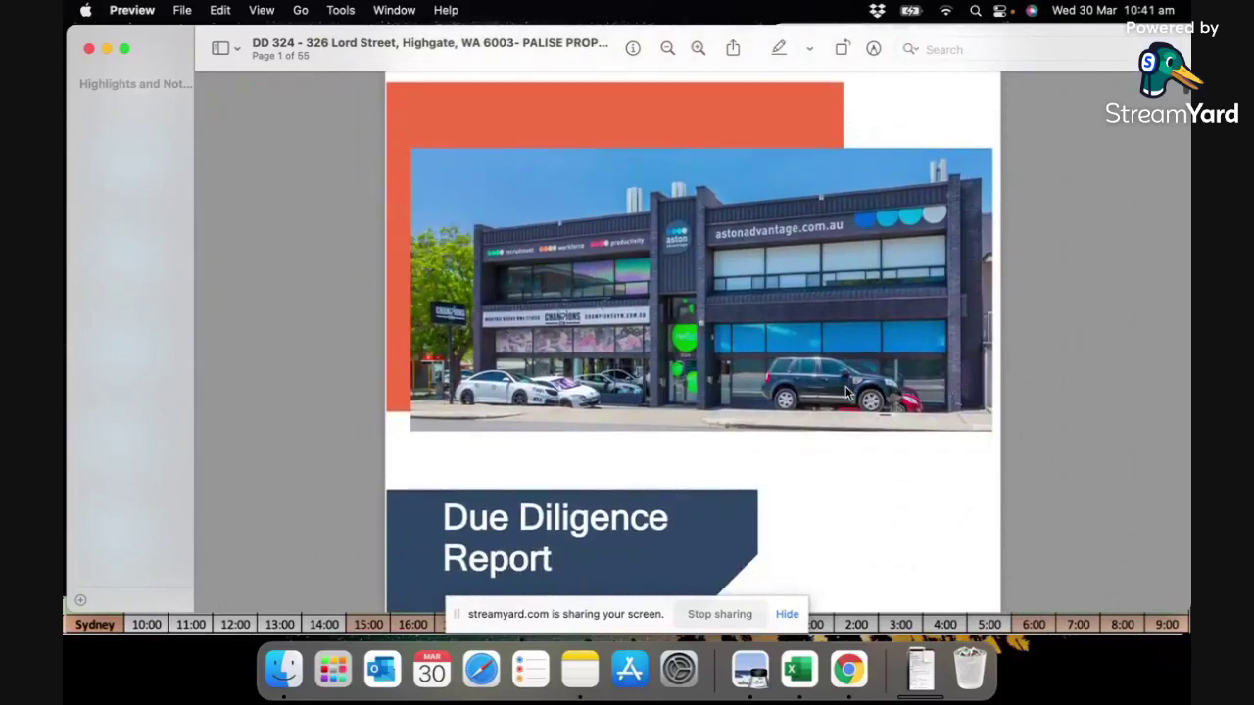
pyautogui.scroll(-2, 848, 392)
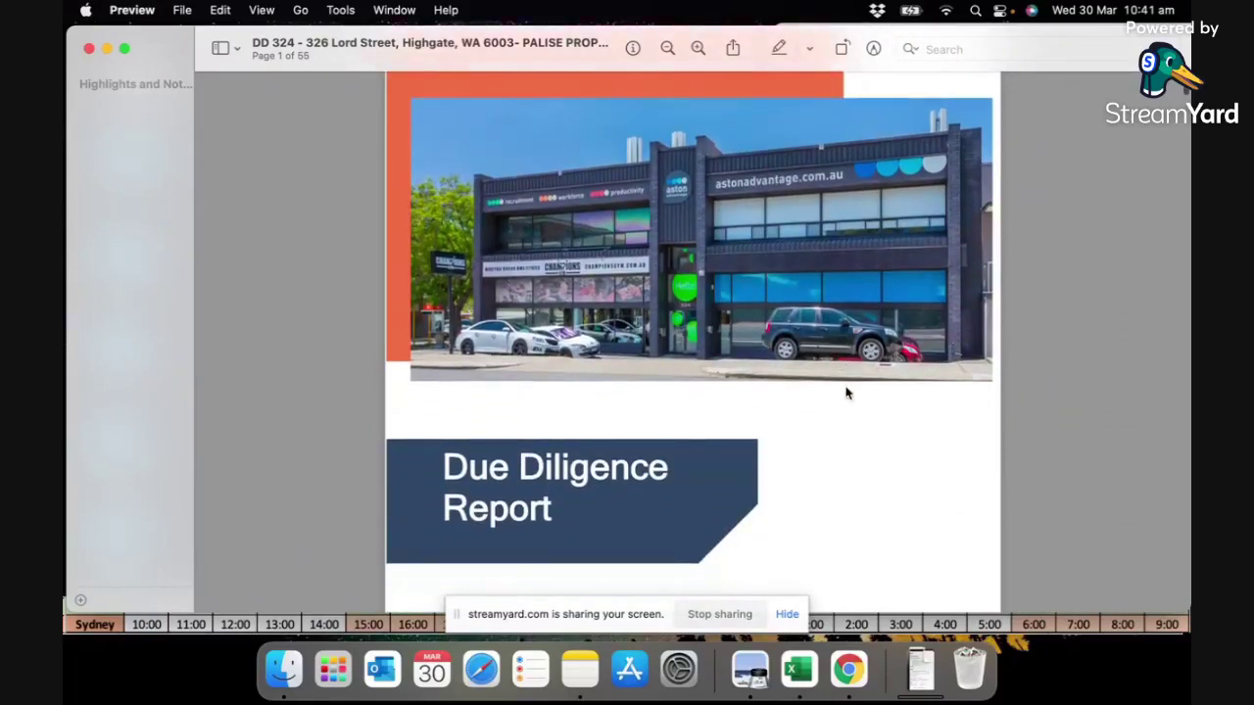
pyautogui.scroll(-3, 848, 392)
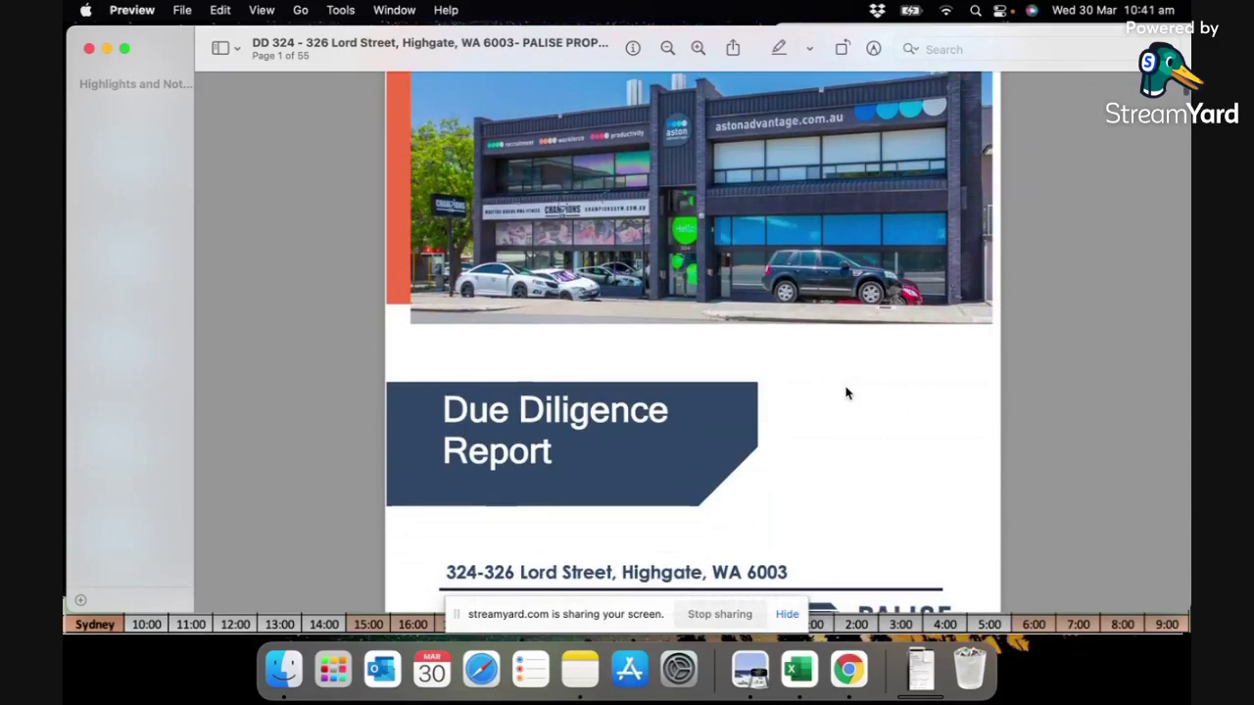
pyautogui.scroll(3, 847, 393)
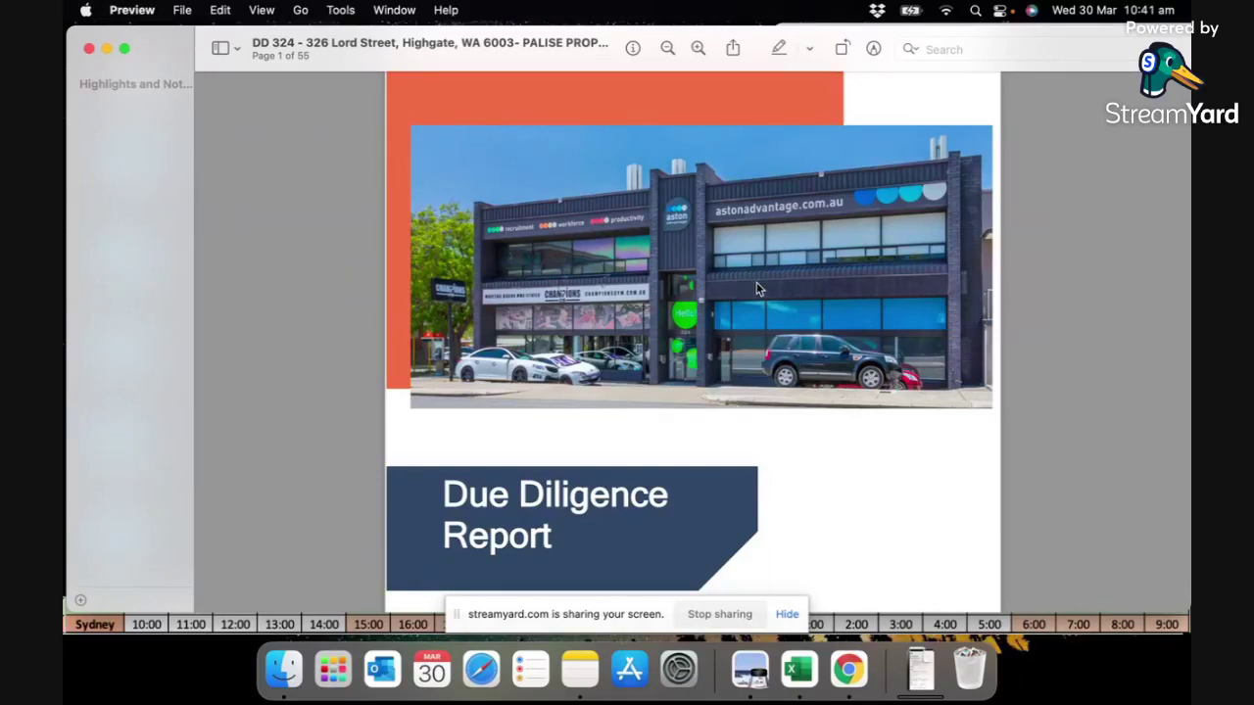
# - Review the table of contents and the Introduction page's suburb information, property details and property features
pyautogui.scroll(-10, 756, 289)
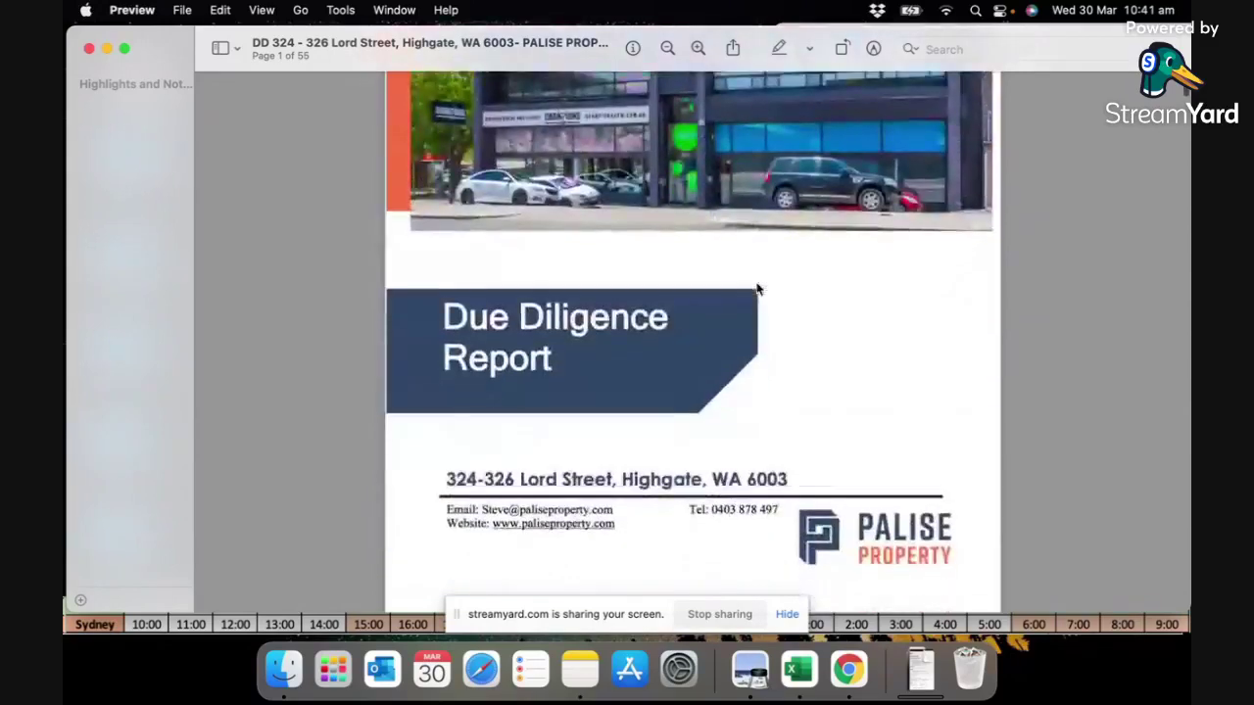
pyautogui.scroll(-10, 756, 289)
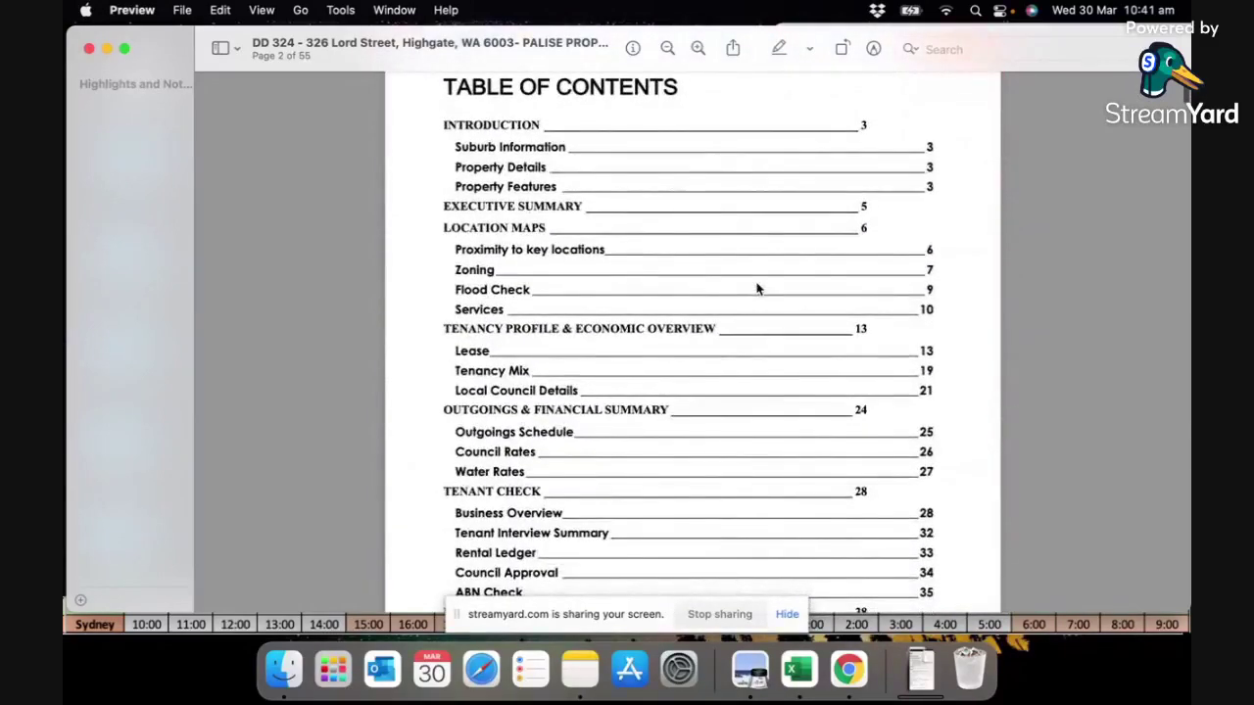
pyautogui.scroll(-8, 756, 289)
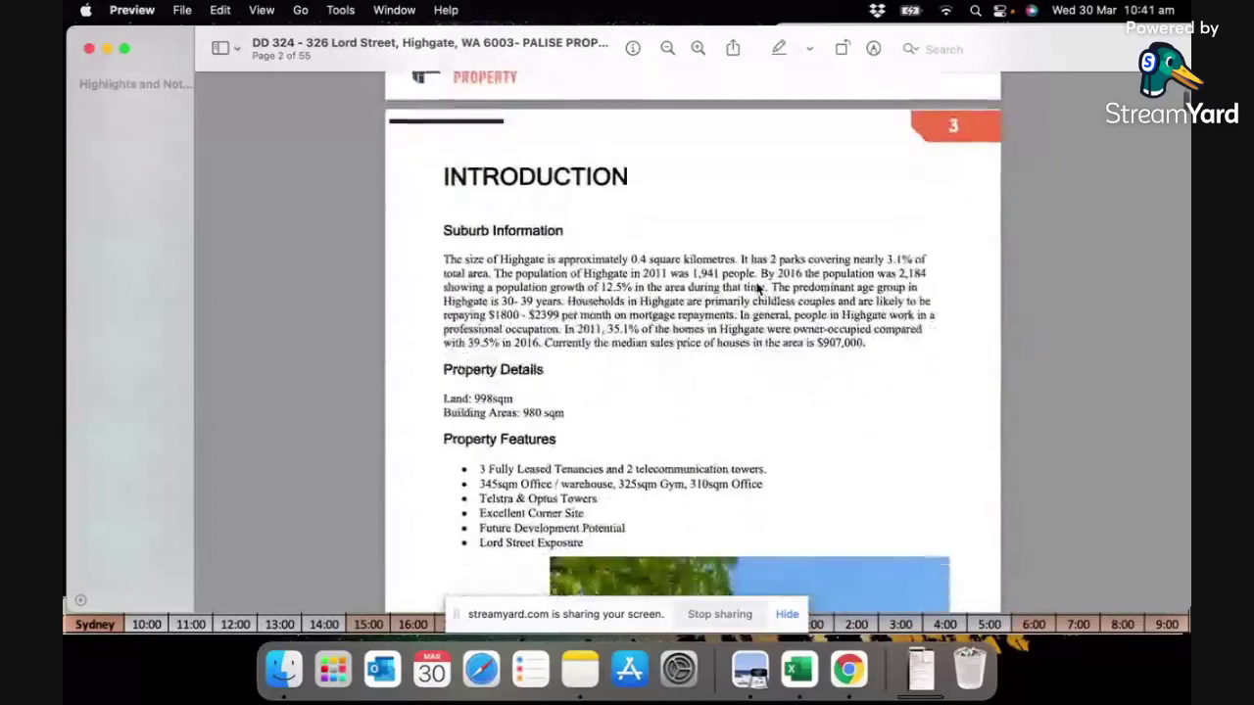
pyautogui.scroll(-2, 756, 289)
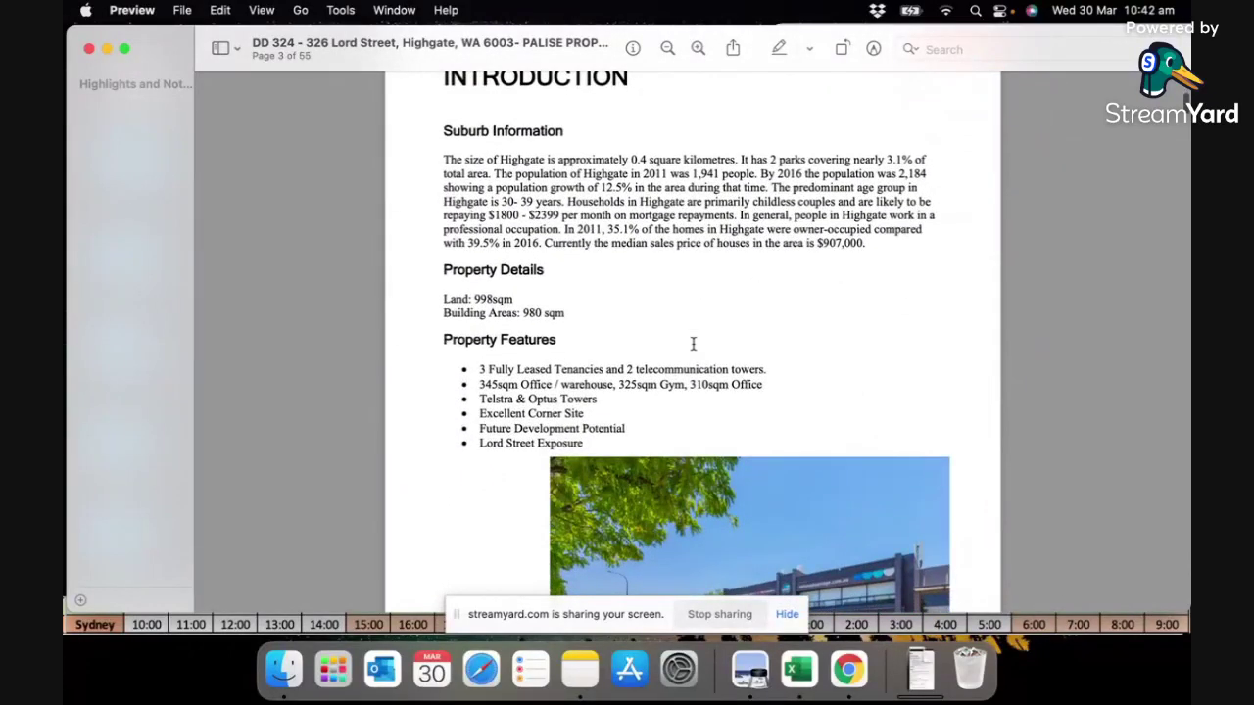
pyautogui.scroll(-2, 692, 343)
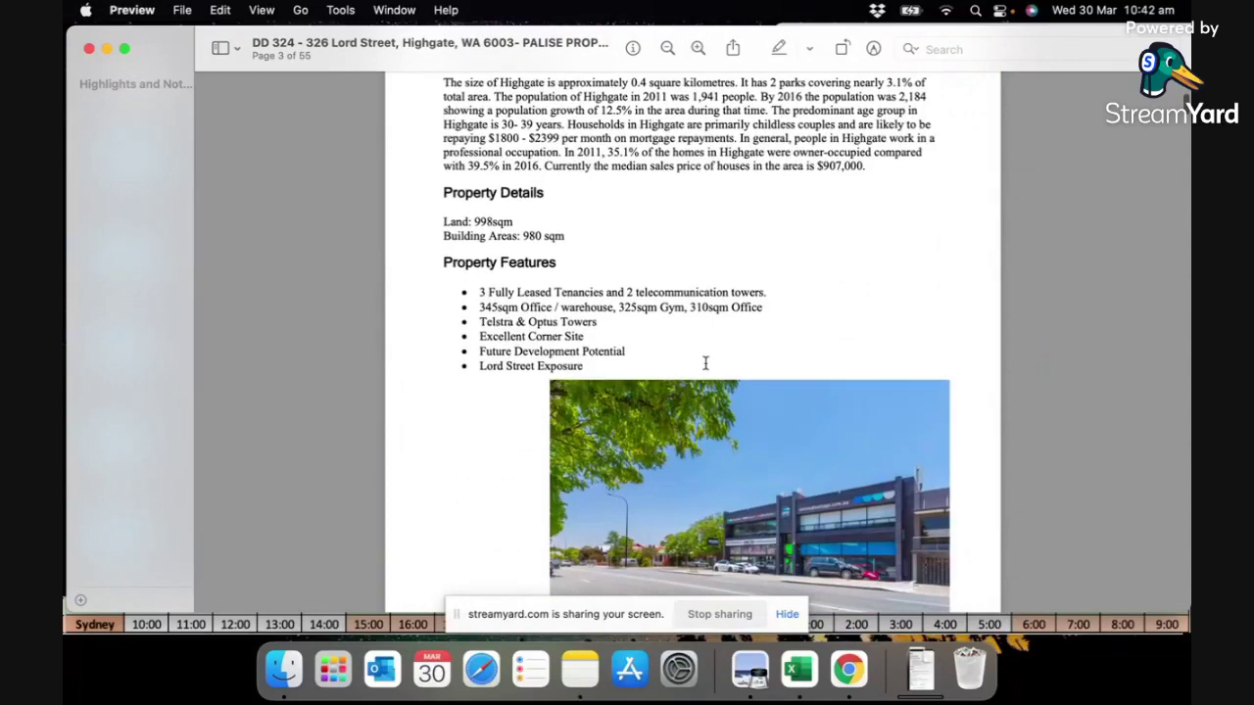
# - Examine the enlarged page 4 photo of the building's rear, including the parking area and rooftop telecommunication equipment
pyautogui.scroll(-5, 708, 358)
pyautogui.scroll(-12, 709, 361)
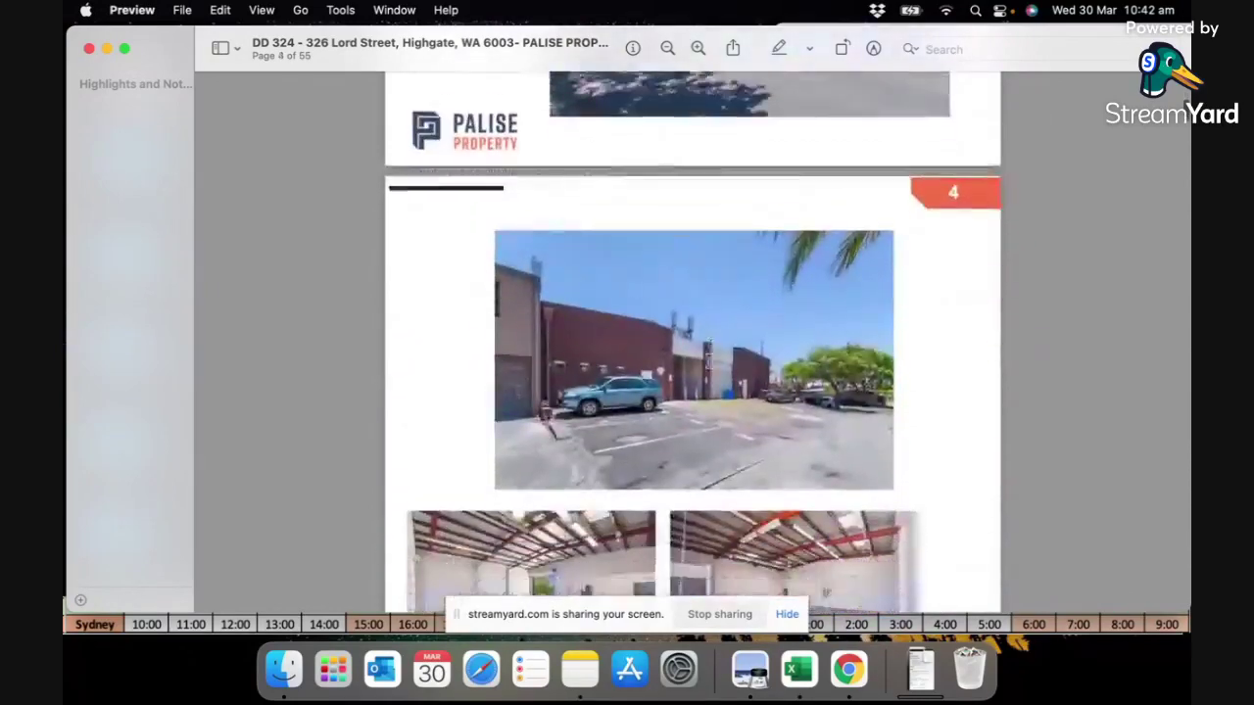
pyautogui.scroll(-1, 709, 360)
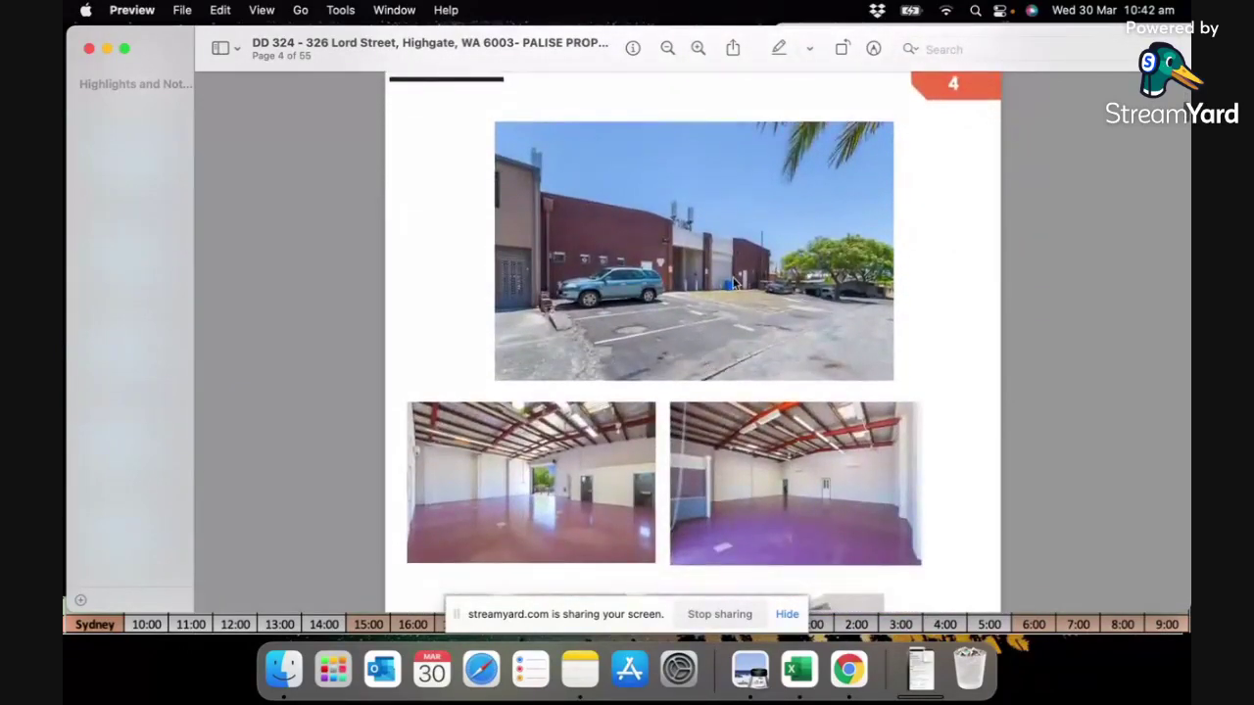
pyautogui.scroll(5, 729, 284)
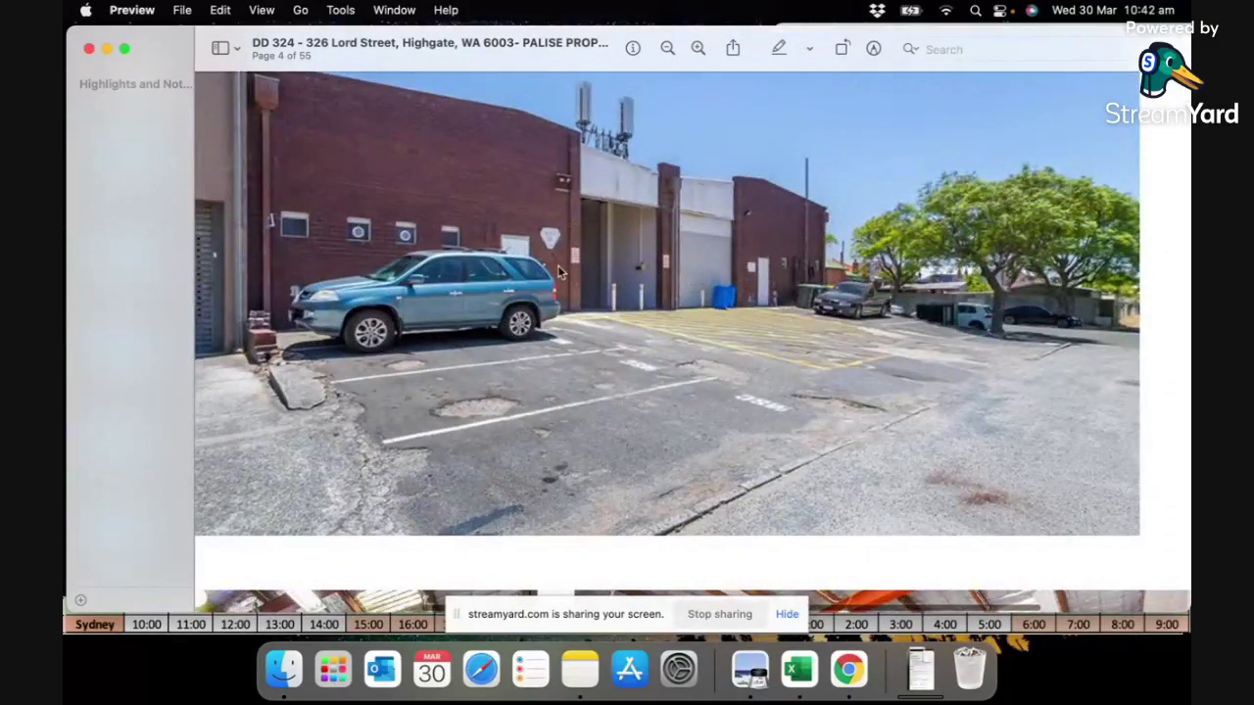
pyautogui.scroll(2, 558, 265)
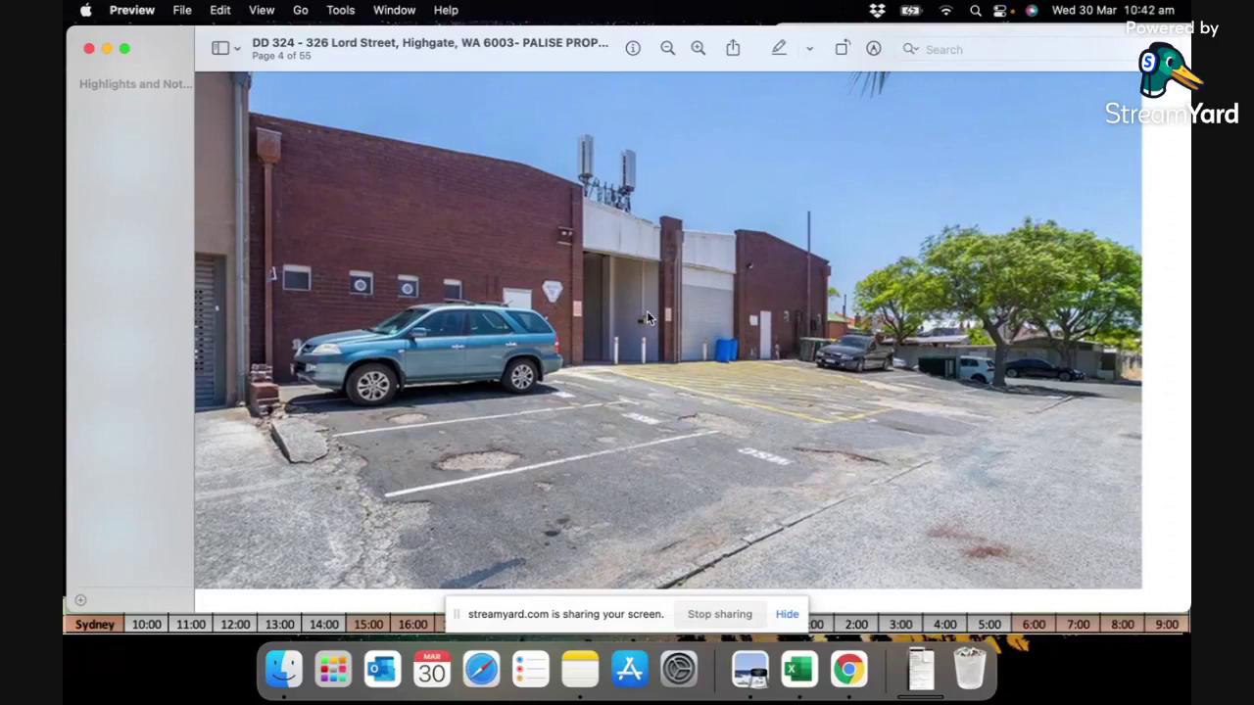
pyautogui.scroll(1, 646, 311)
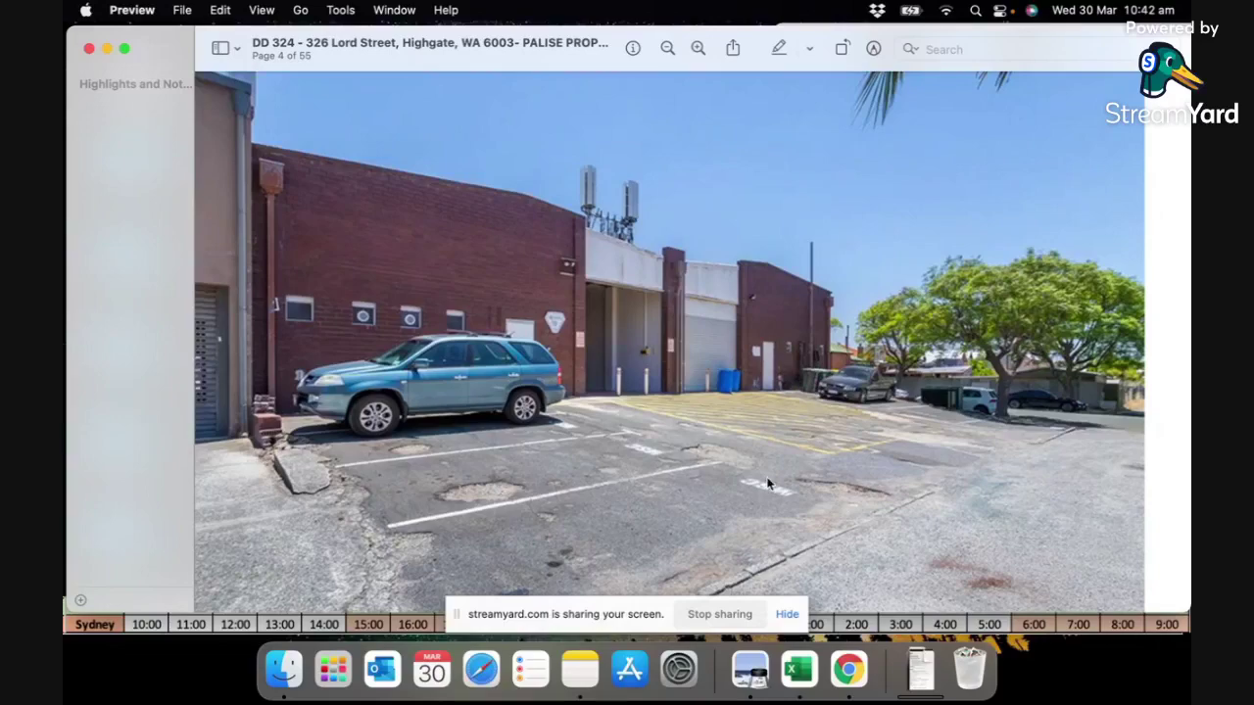
# - Examine the warehouse and office interior photos on page 4 of the report
pyautogui.scroll(-3, 768, 483)
pyautogui.scroll(-3, 768, 483)
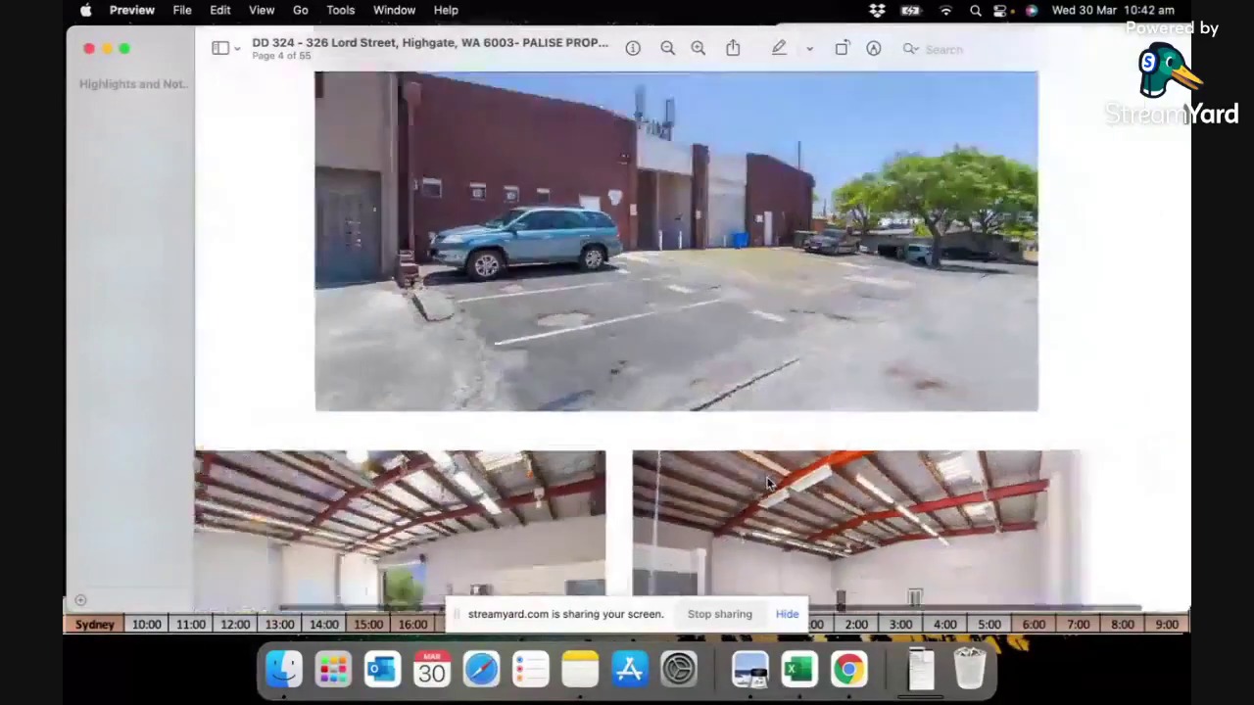
pyautogui.scroll(-5, 768, 483)
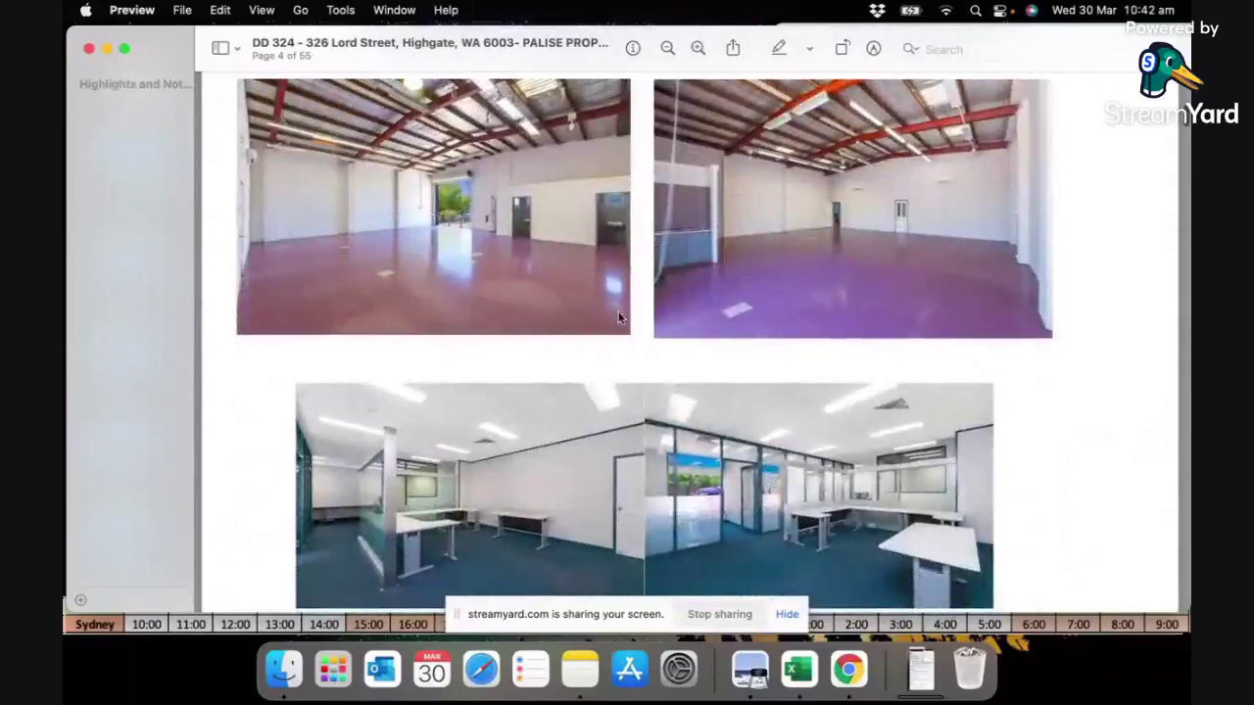
pyautogui.scroll(2, 742, 289)
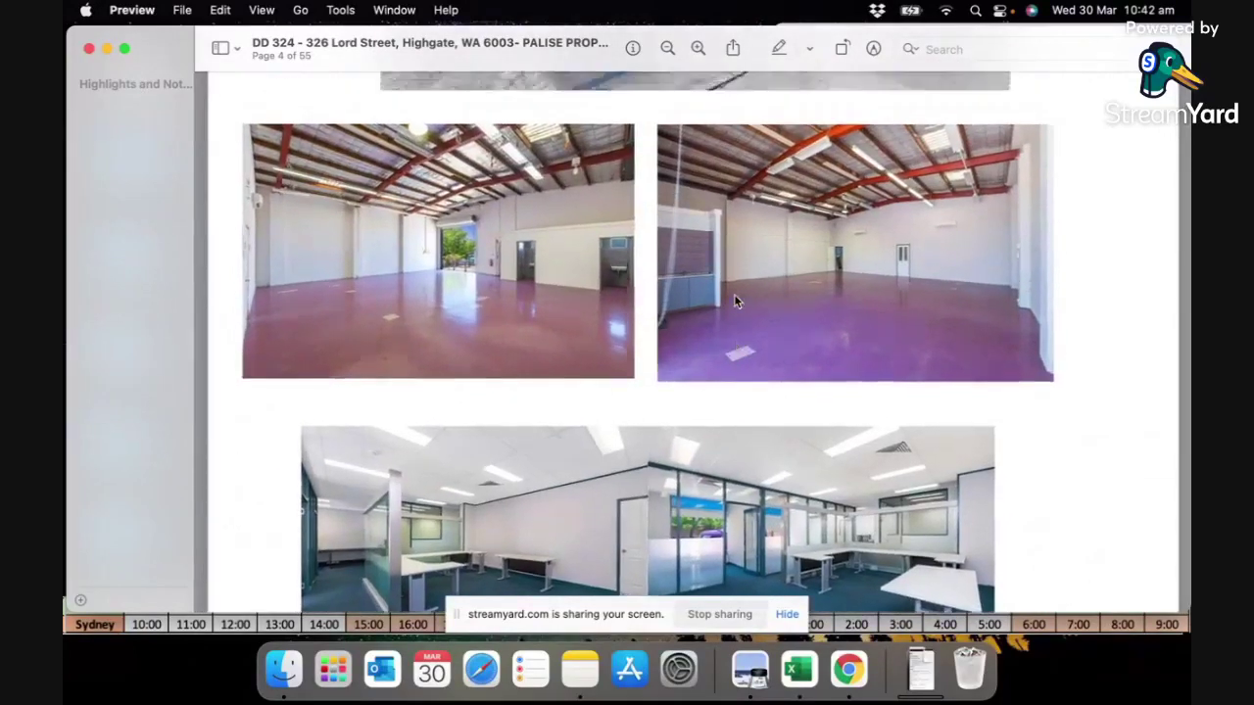
# - Review the Executive Summary table on page 5 and the enlarged list of proximity to key locations on page 6
pyautogui.scroll(-10, 733, 294)
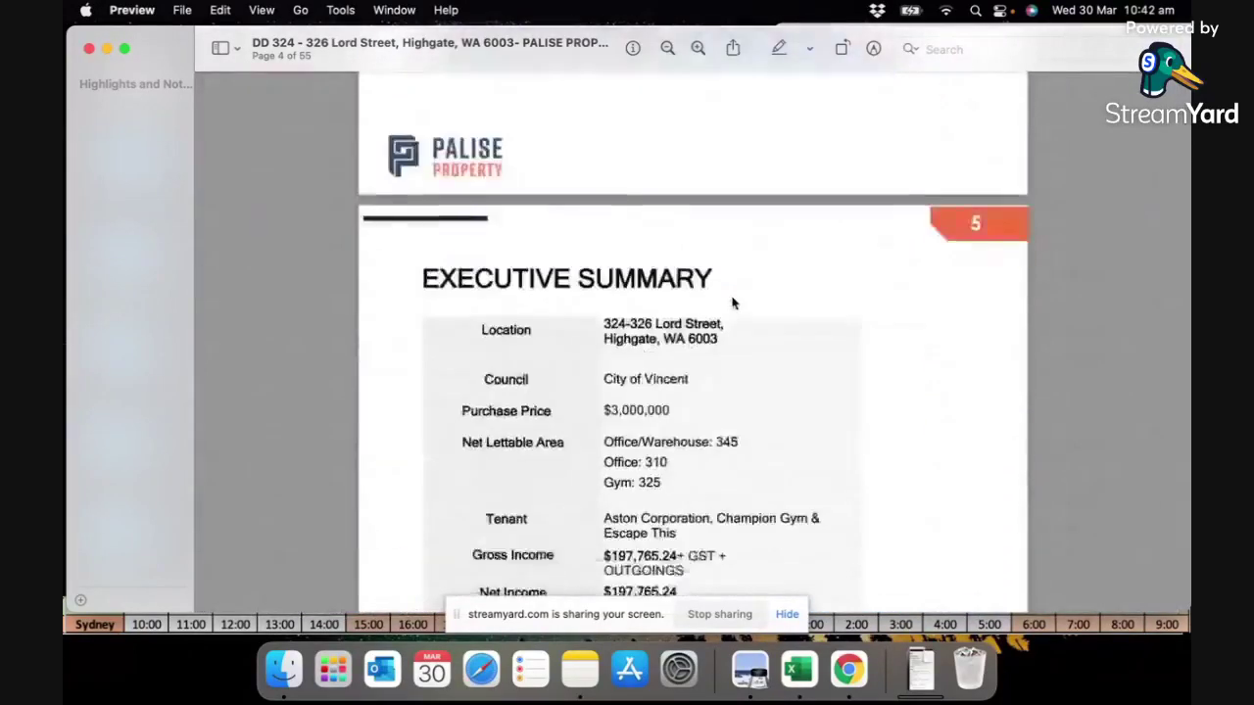
pyautogui.scroll(-1, 732, 304)
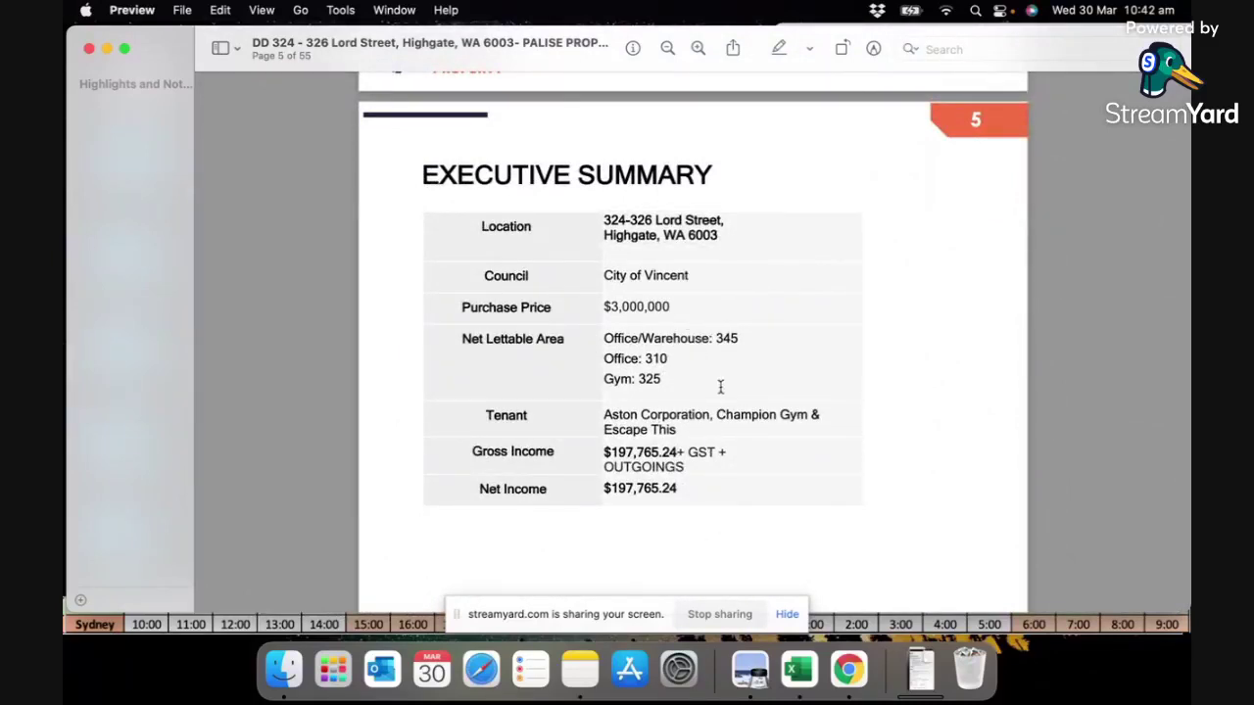
pyautogui.scroll(-10, 738, 477)
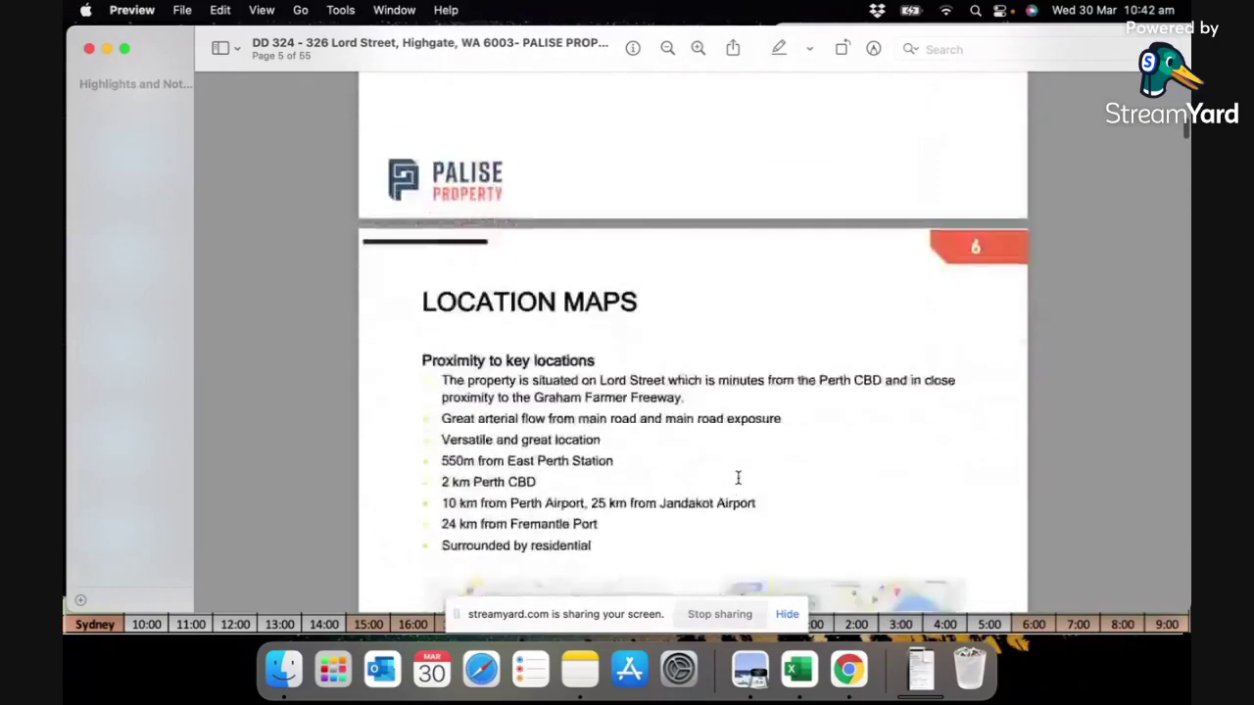
pyautogui.scroll(3, 799, 342)
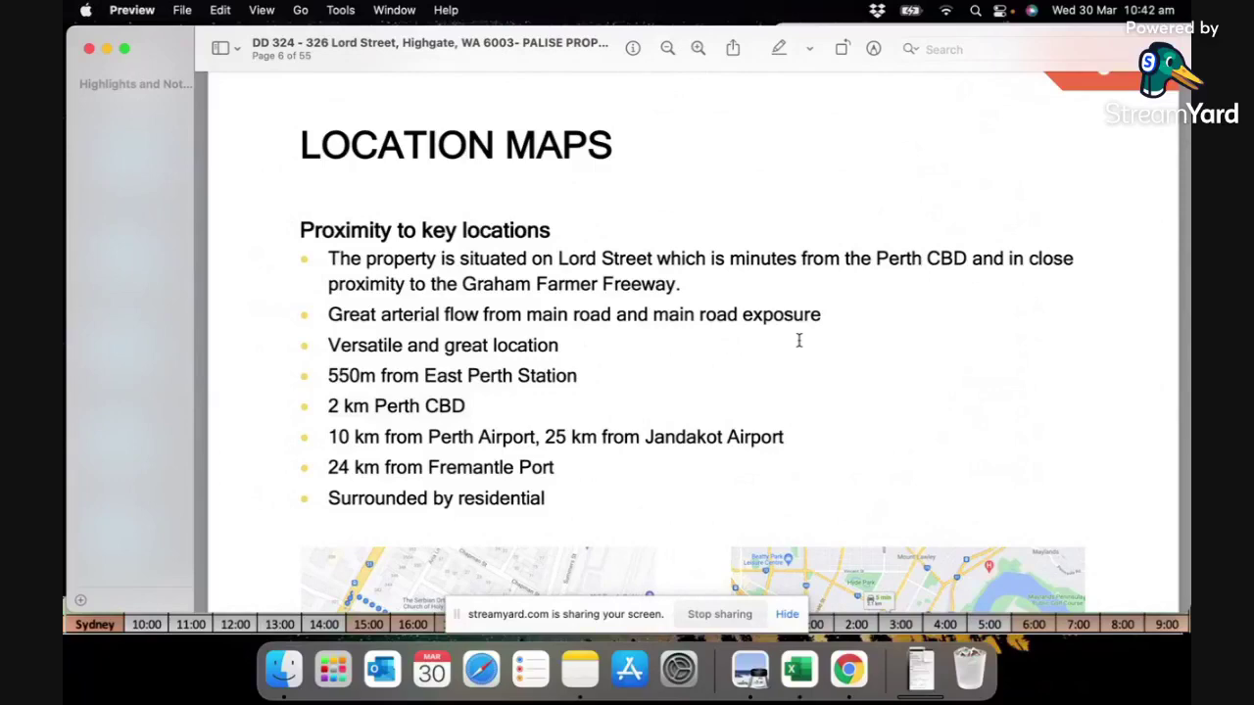
# - Examine the page 6 route maps from the property to East Perth station, Perth, Perth Airport and Graham Farmer Freeway
pyautogui.scroll(-4, 798, 342)
pyautogui.scroll(-1, 798, 340)
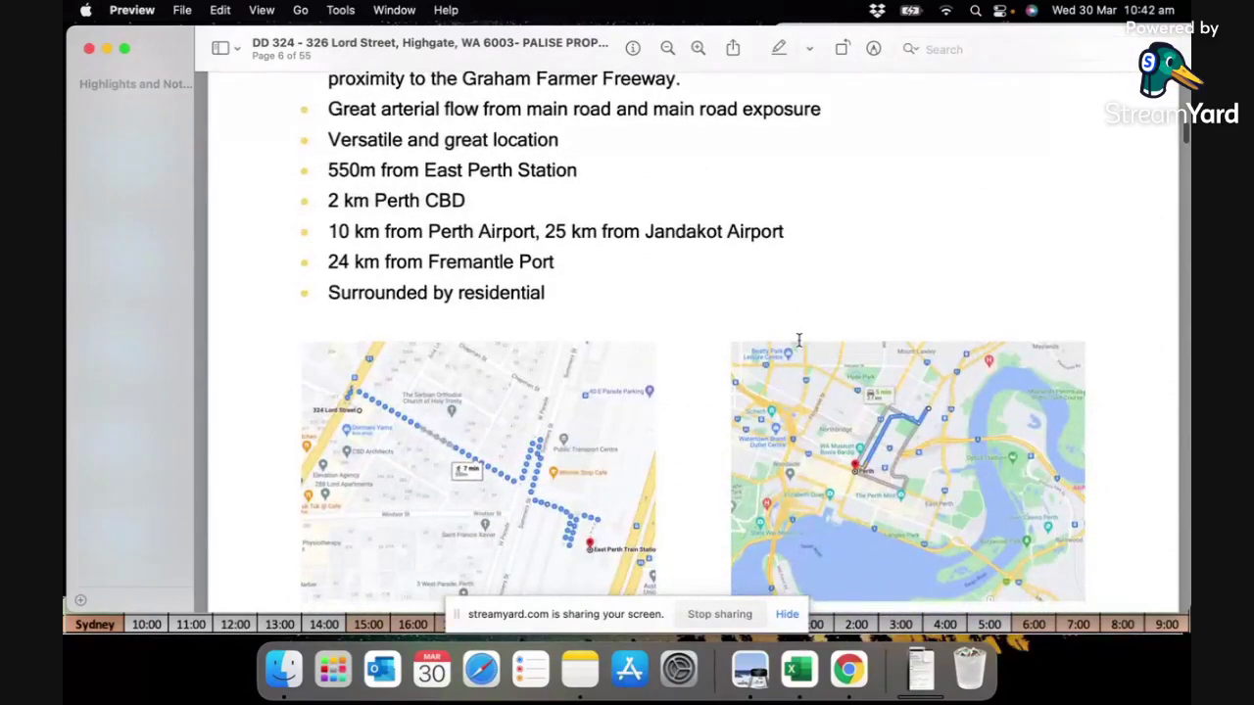
pyautogui.scroll(-2, 595, 373)
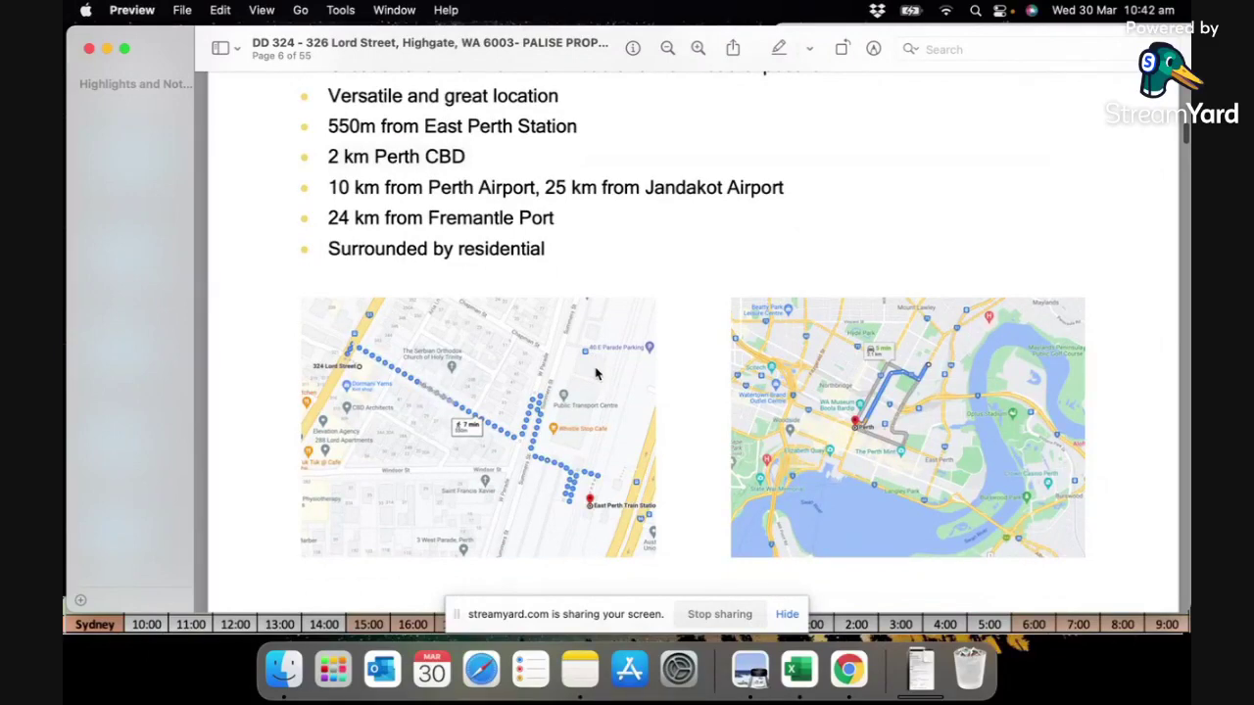
pyautogui.scroll(3, 938, 374)
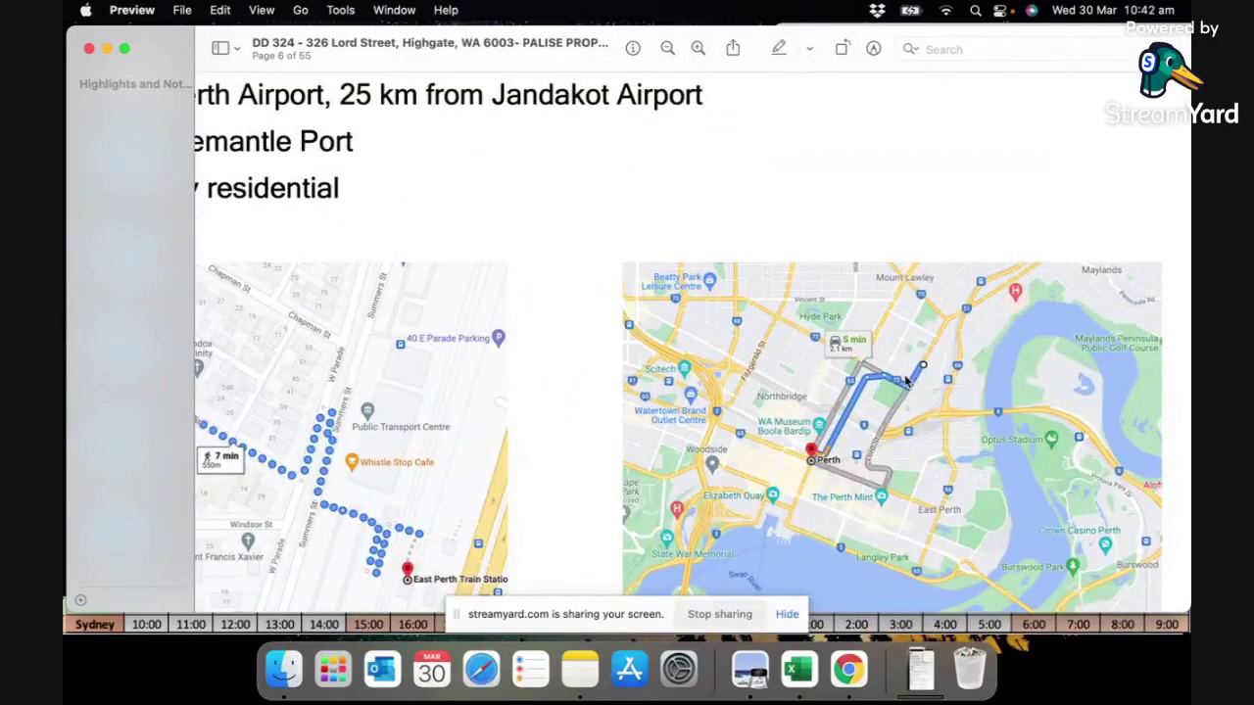
pyautogui.scroll(-3, 907, 380)
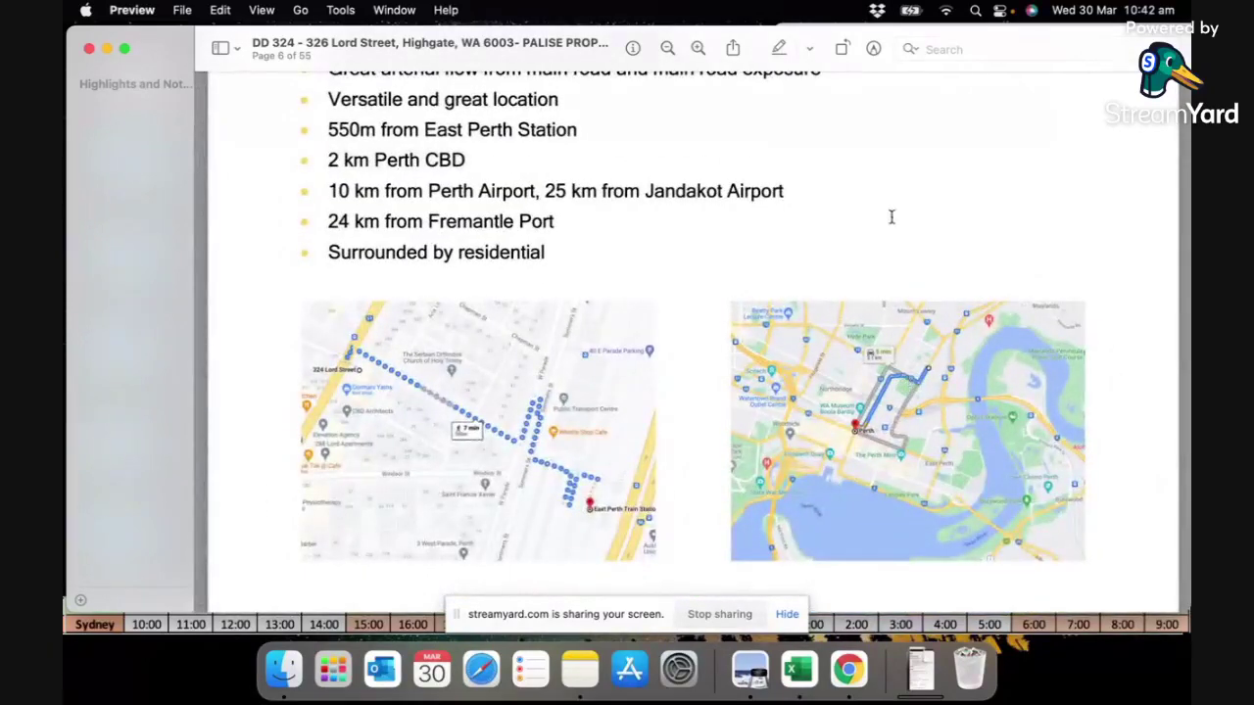
pyautogui.scroll(-5, 873, 345)
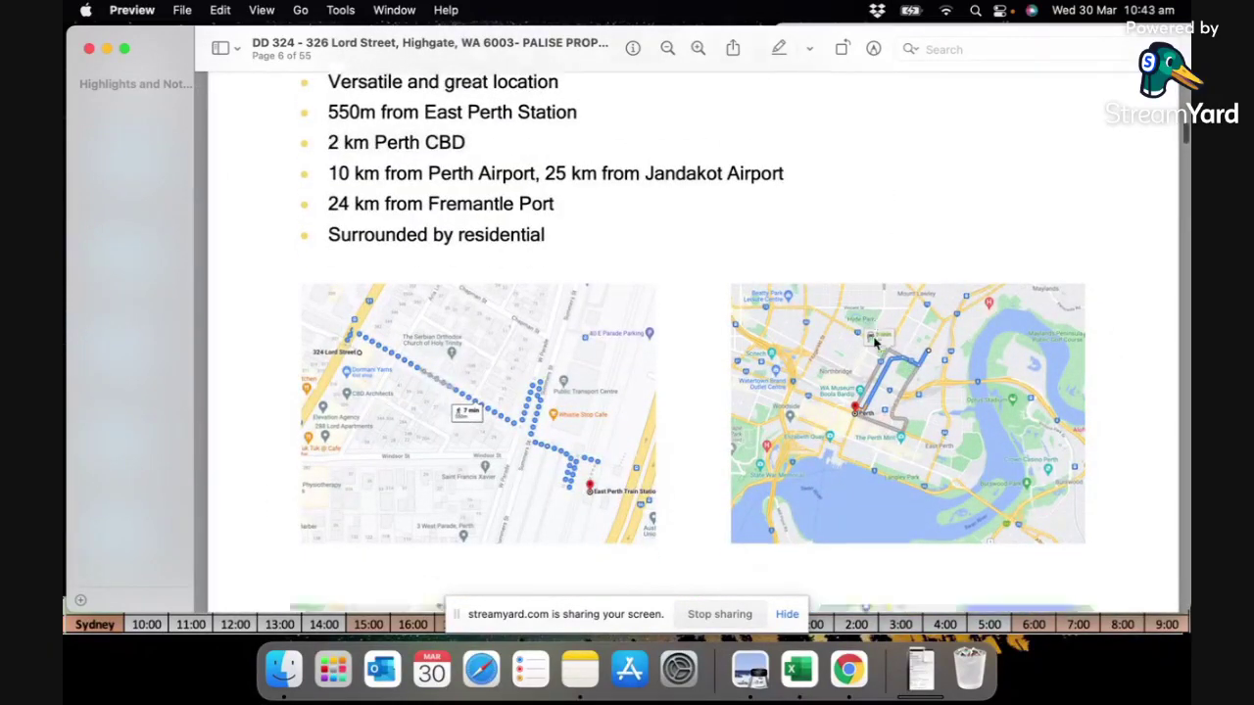
pyautogui.scroll(-3, 873, 344)
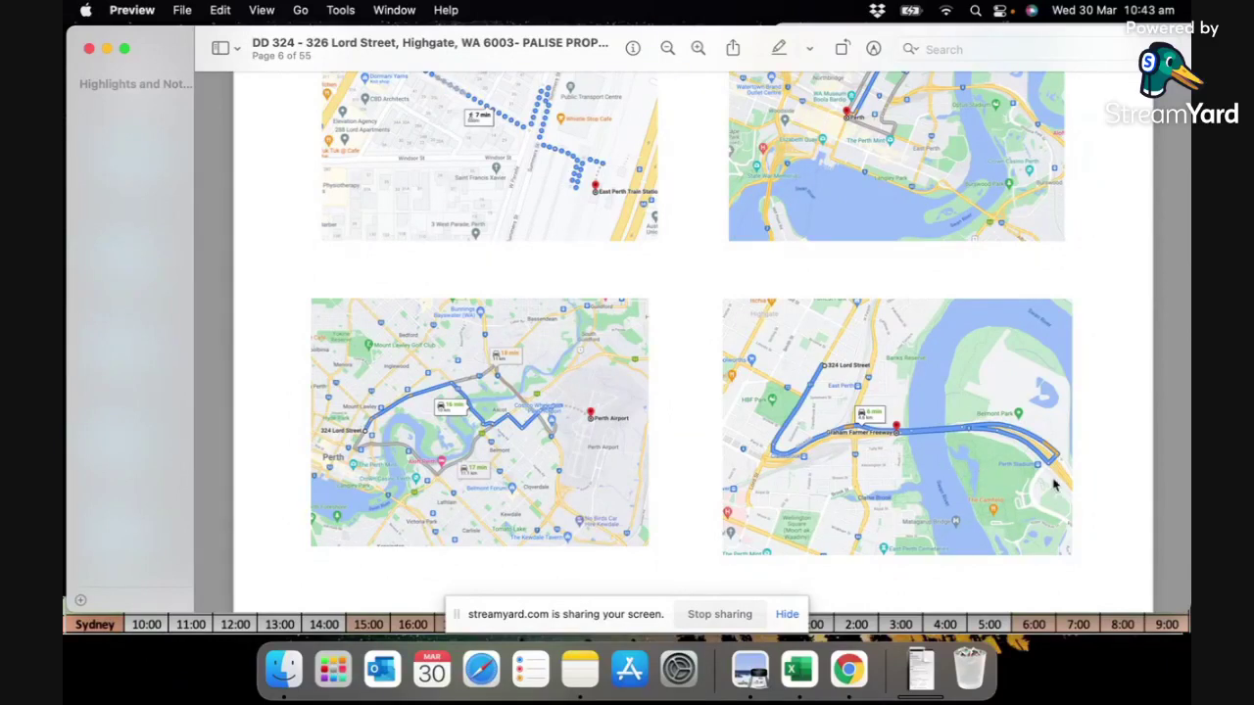
pyautogui.scroll(3, 795, 376)
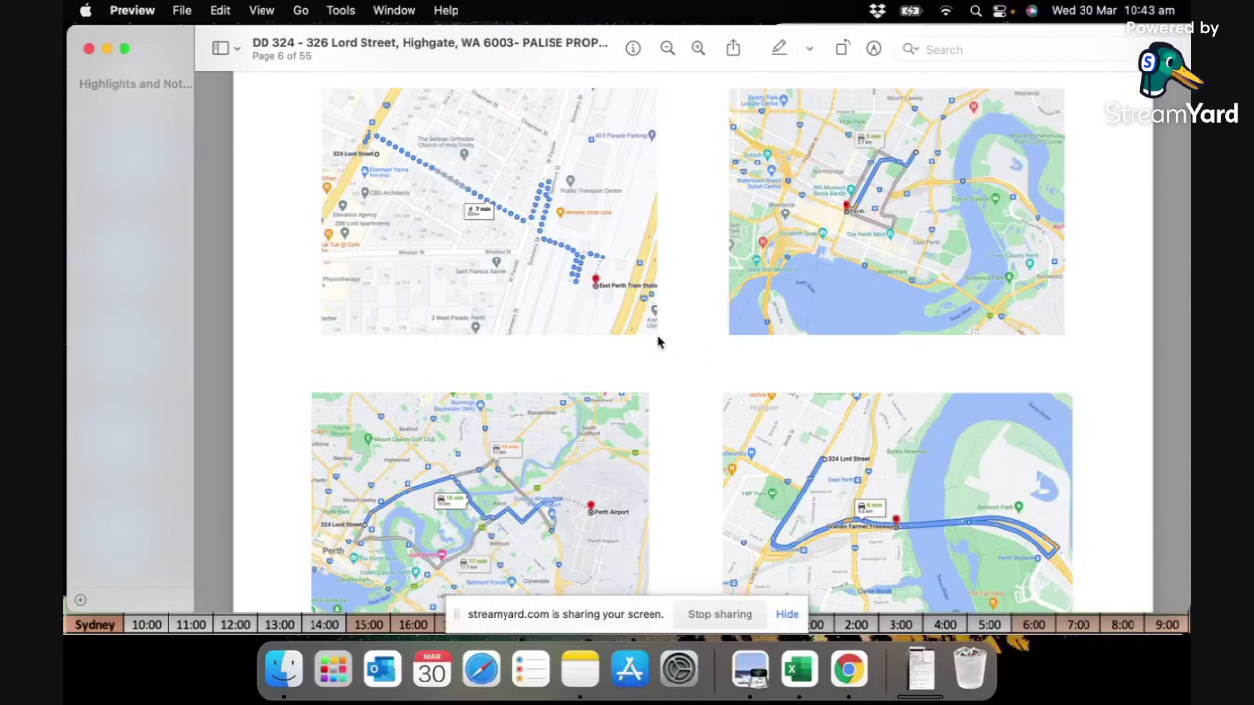
# - Compare all four page 6 route maps together at a reduced magnification
pyautogui.scroll(-5, 659, 342)
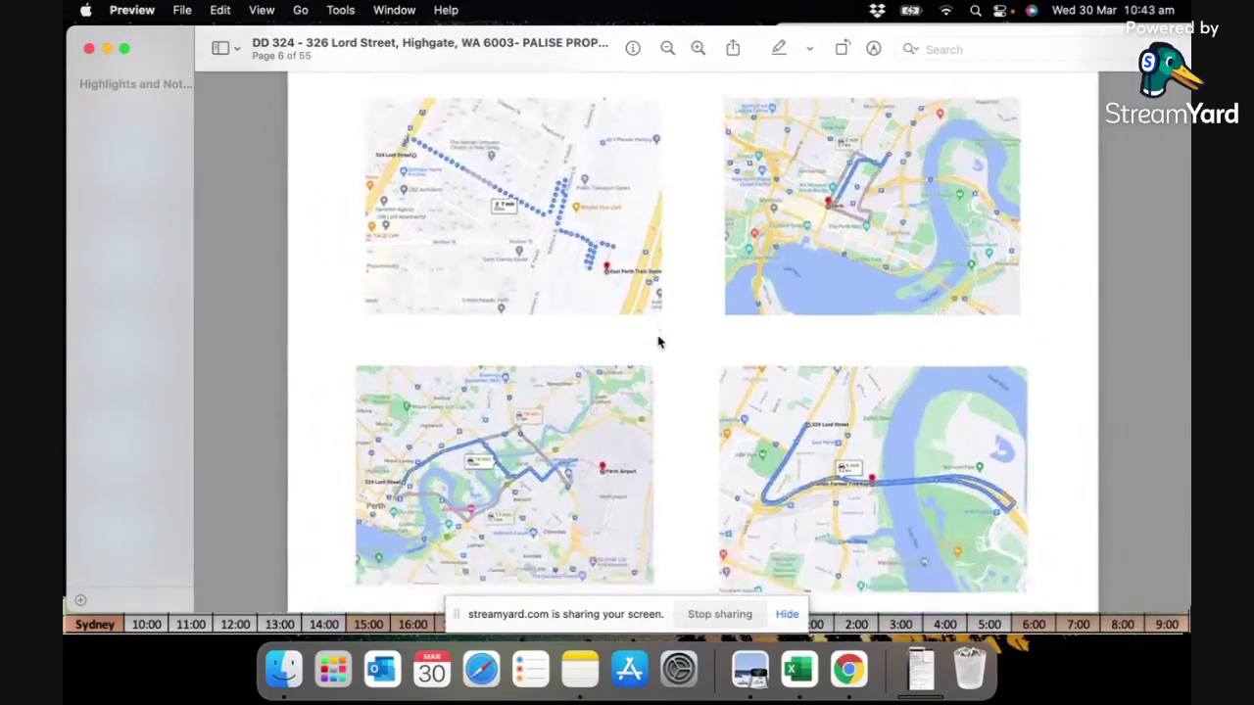
pyautogui.scroll(3, 658, 342)
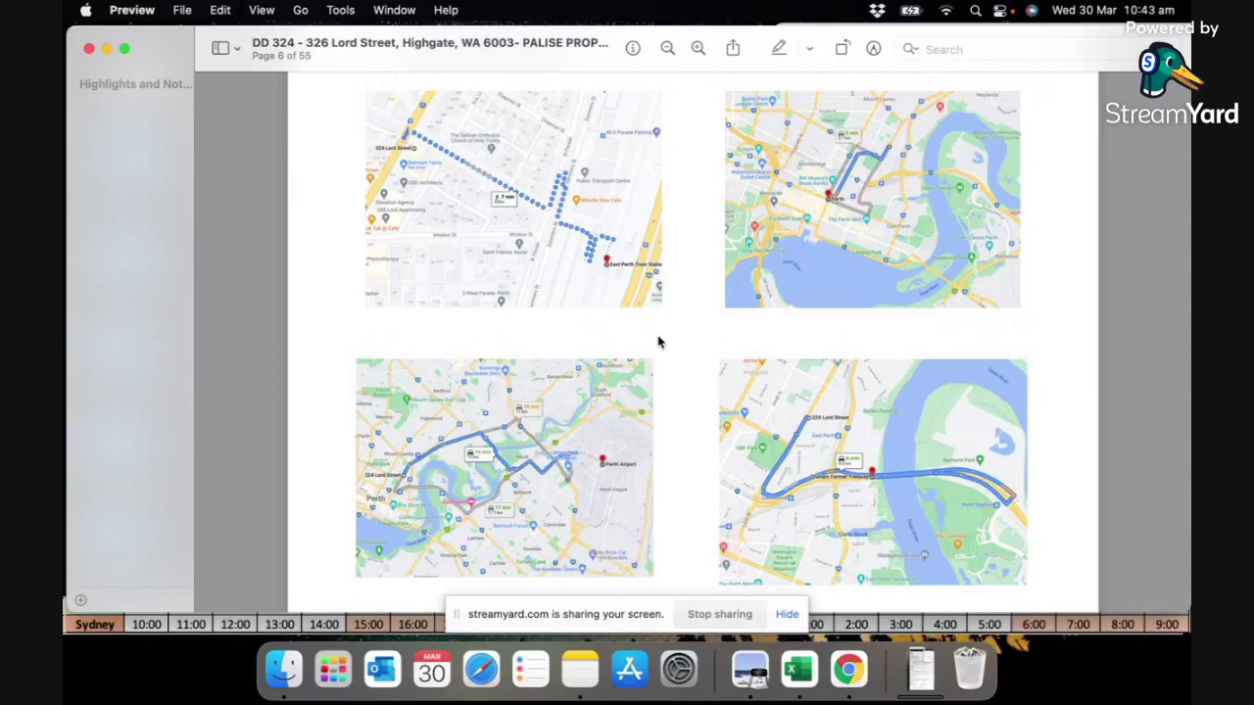
pyautogui.scroll(-2, 658, 341)
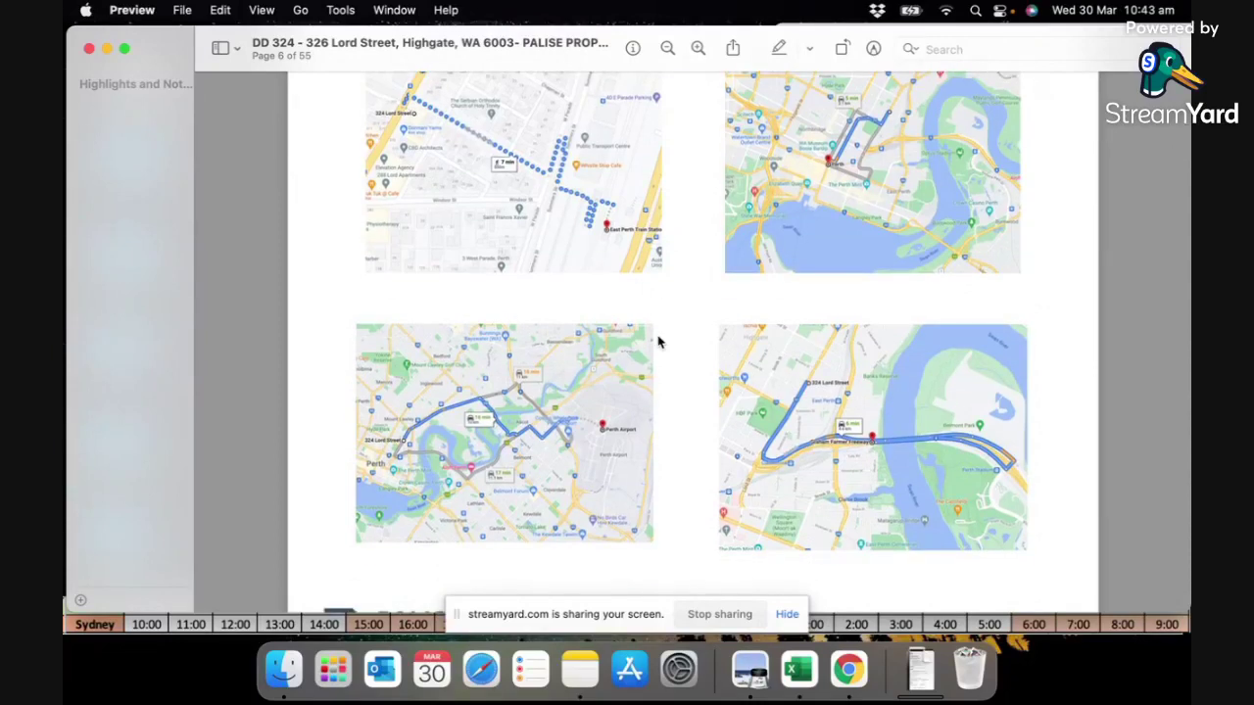
pyautogui.scroll(2, 658, 342)
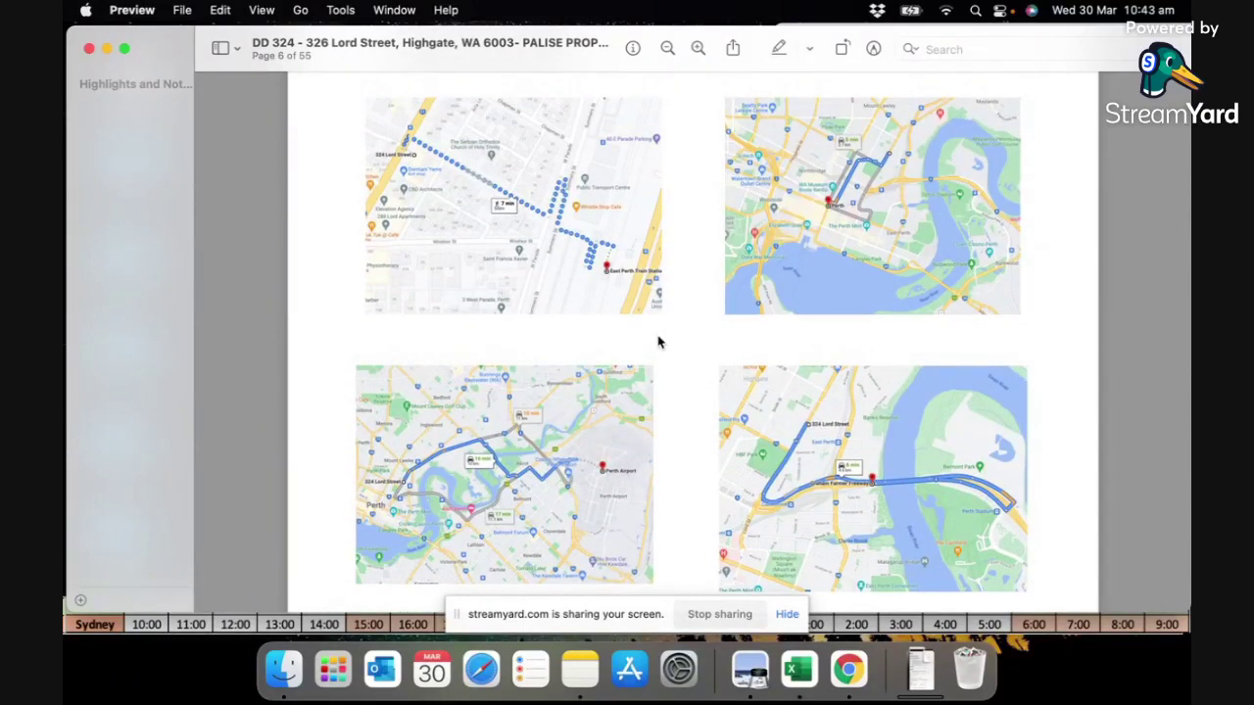
pyautogui.scroll(-1, 658, 342)
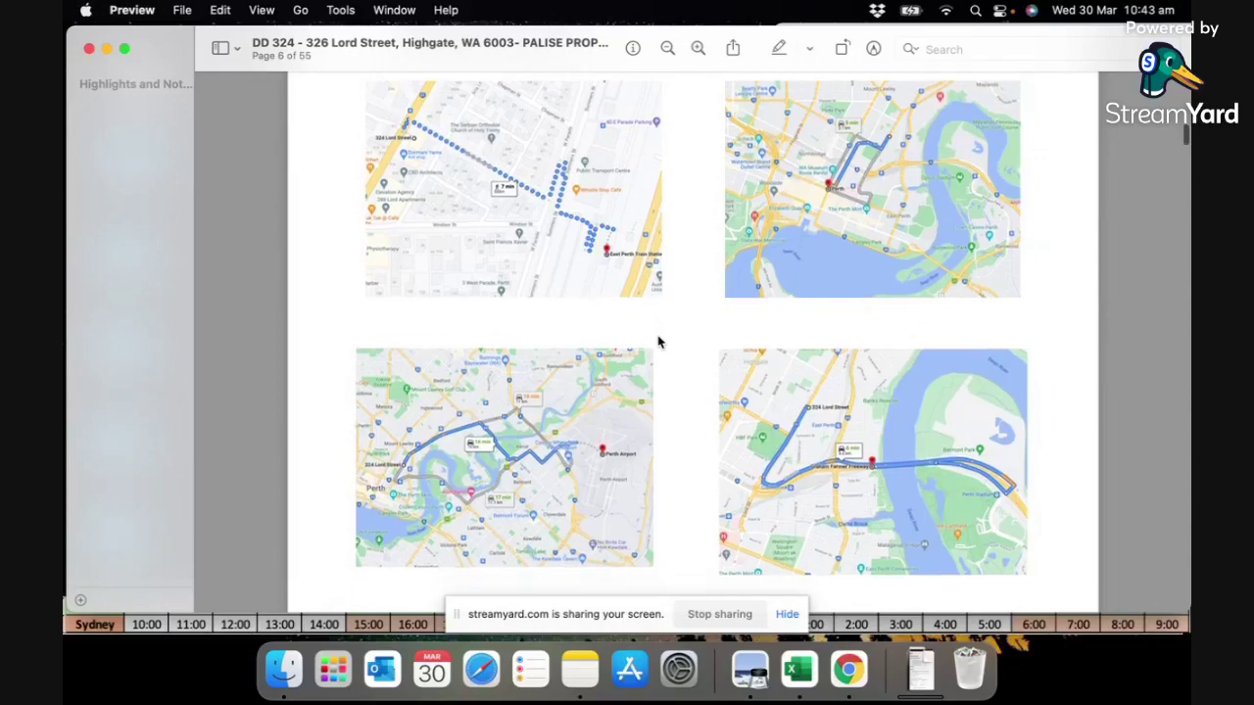
# - View the Zoning section on page 7, with its commercial zoning map and cadastre details
pyautogui.scroll(-10, 658, 341)
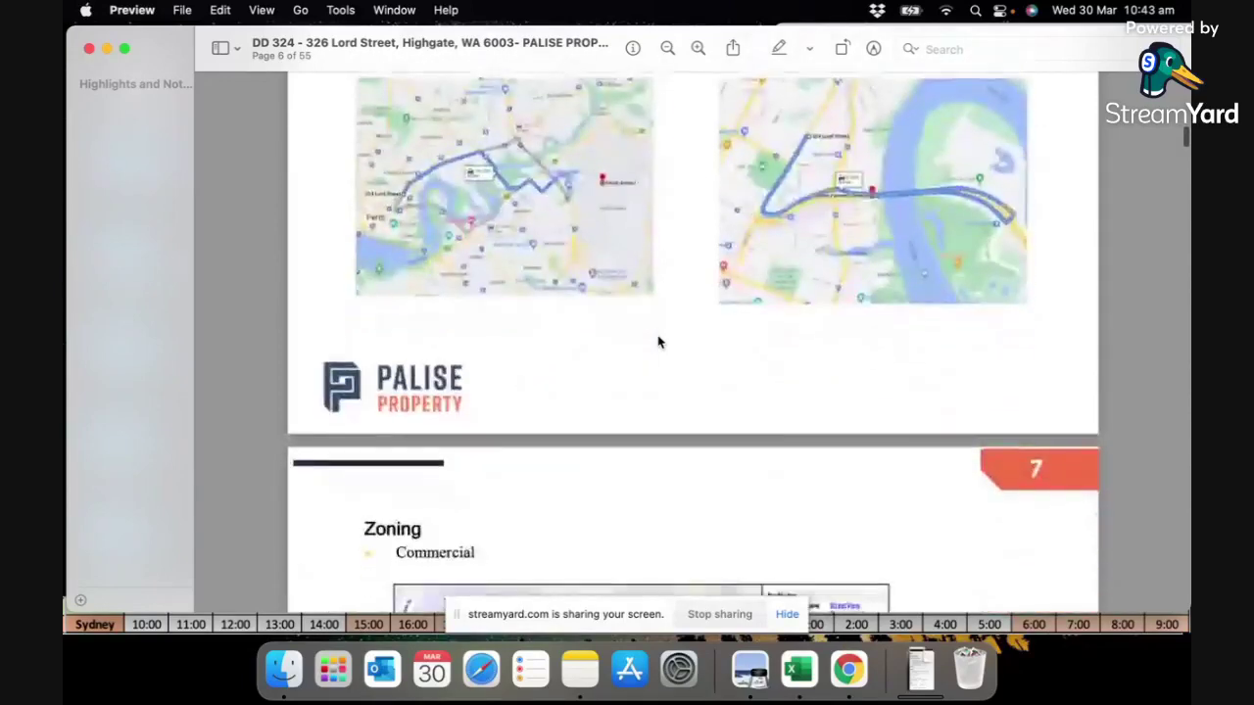
pyautogui.scroll(-3, 658, 341)
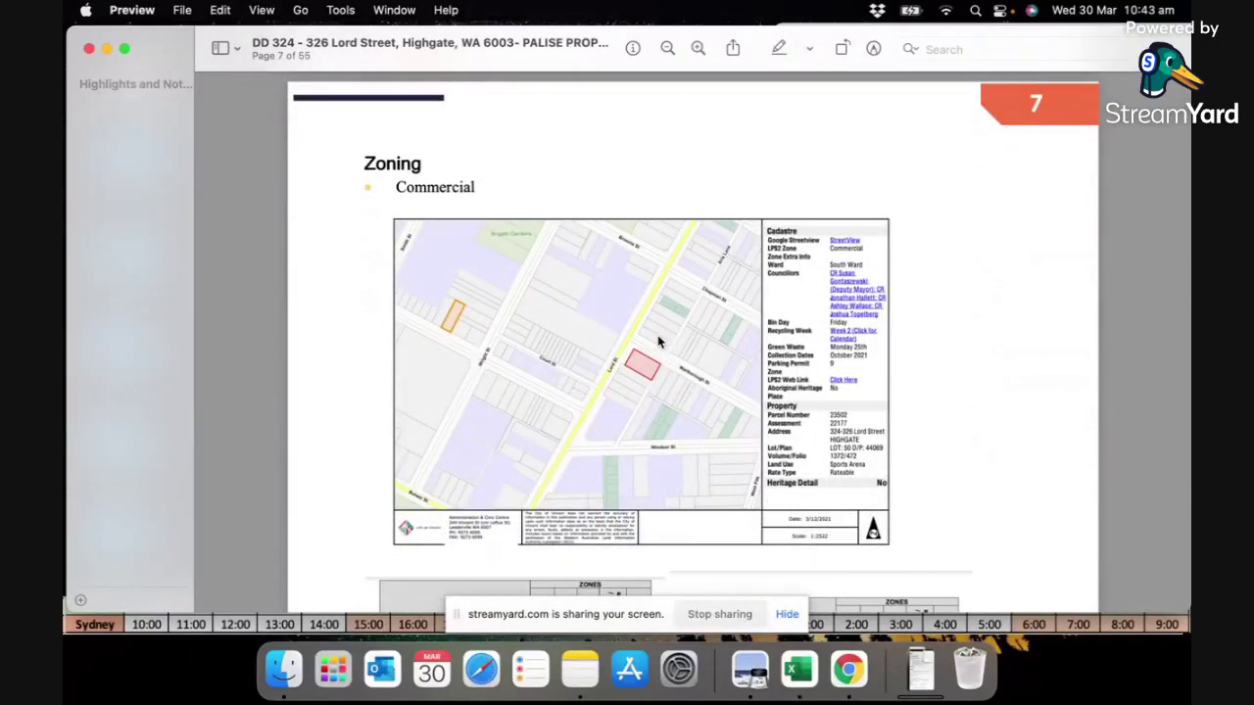
pyautogui.scroll(-3, 658, 342)
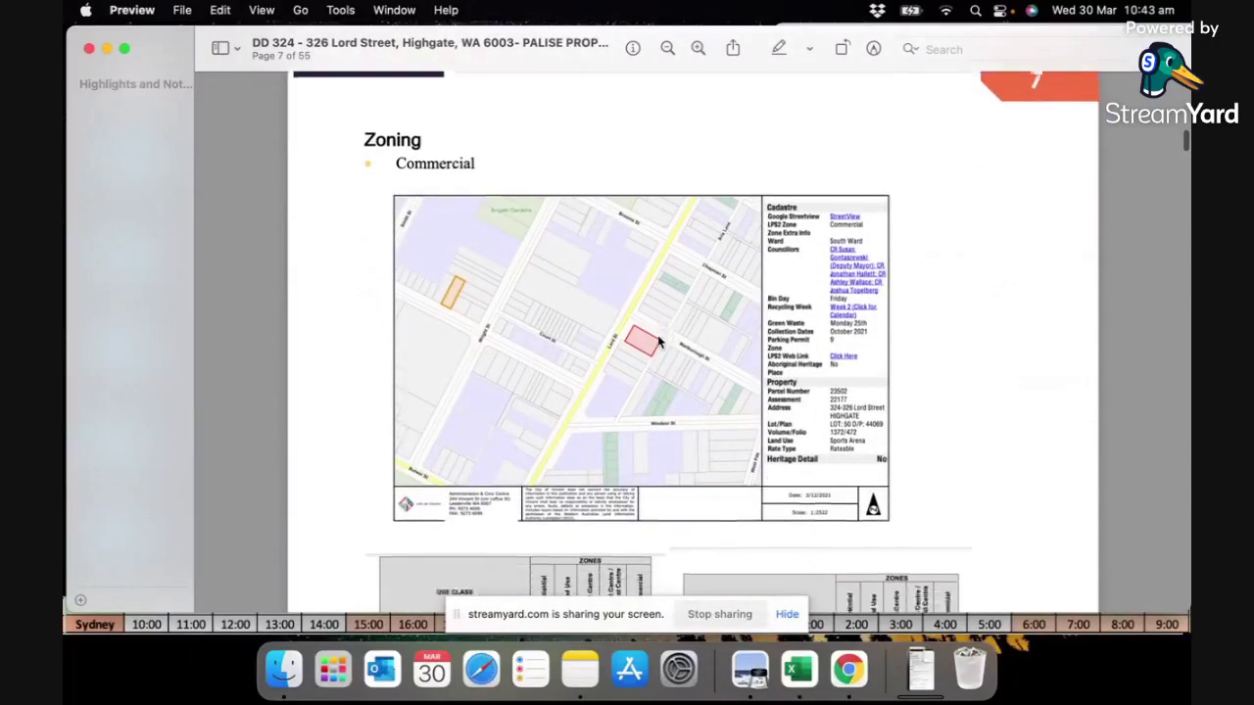
# - Examine the enlarged use class tables on page 7, focusing on the Commercial zone column
pyautogui.scroll(-7, 659, 342)
pyautogui.scroll(-8, 658, 342)
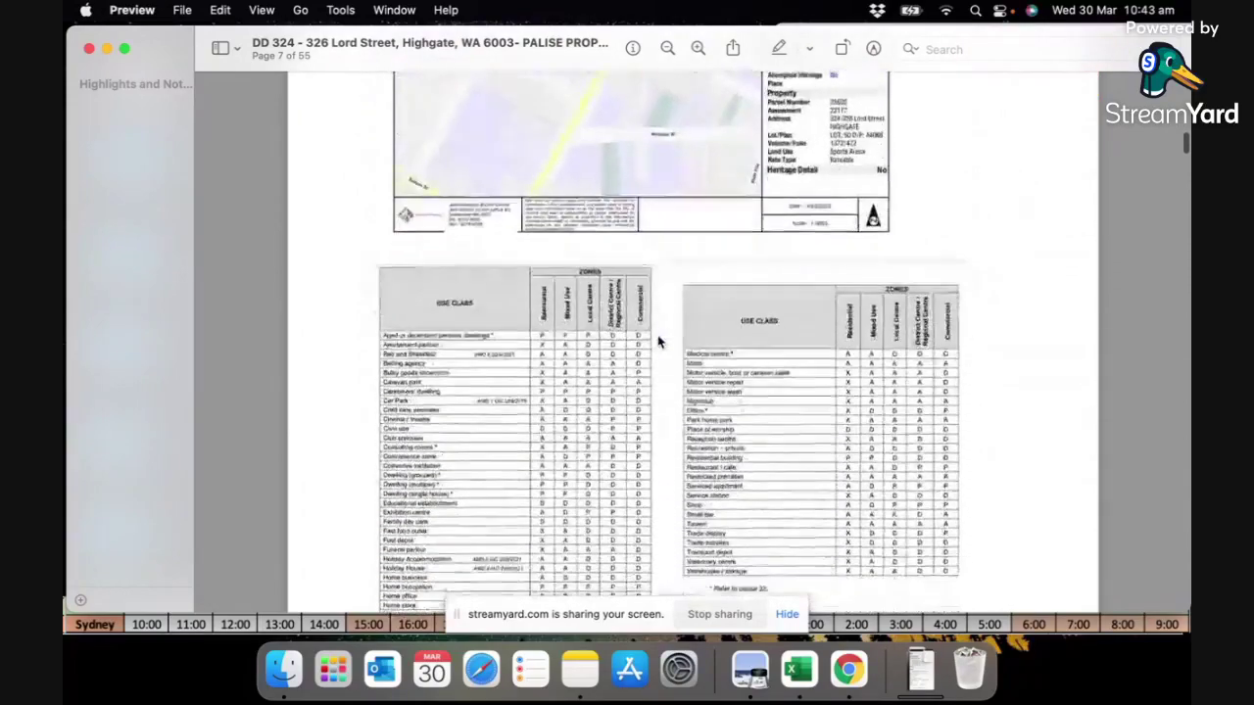
pyautogui.scroll(-2, 658, 341)
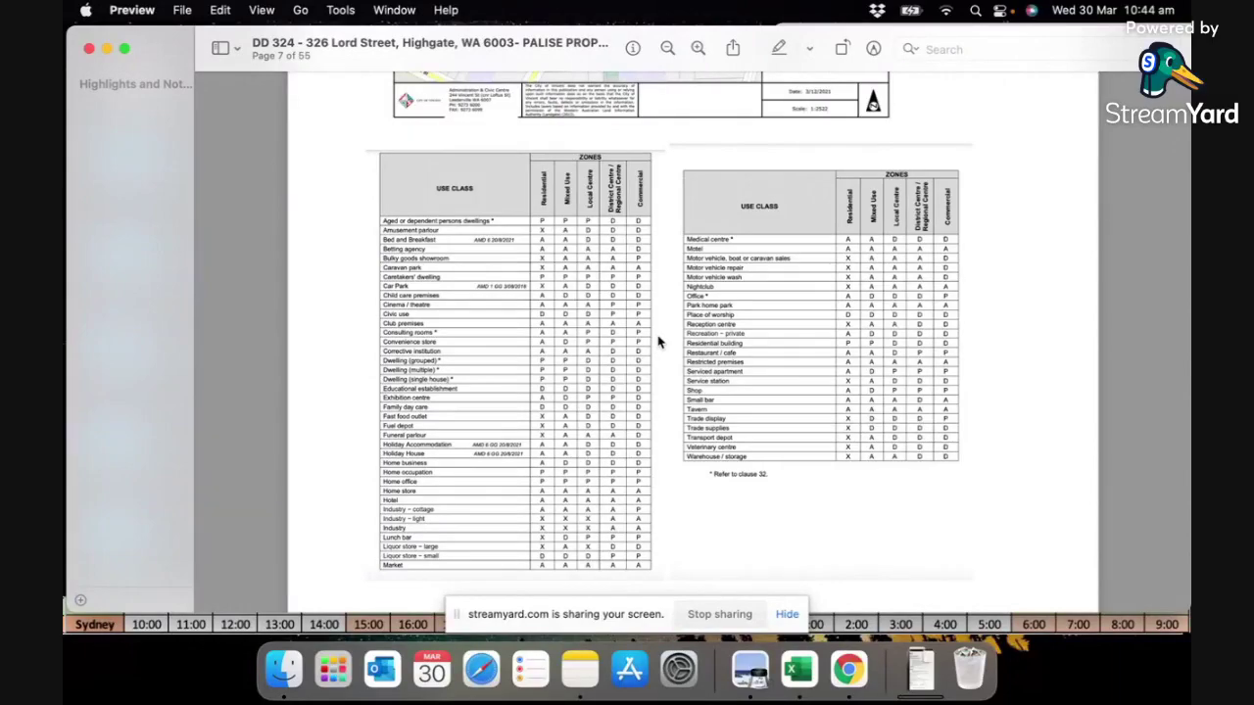
pyautogui.scroll(5, 658, 342)
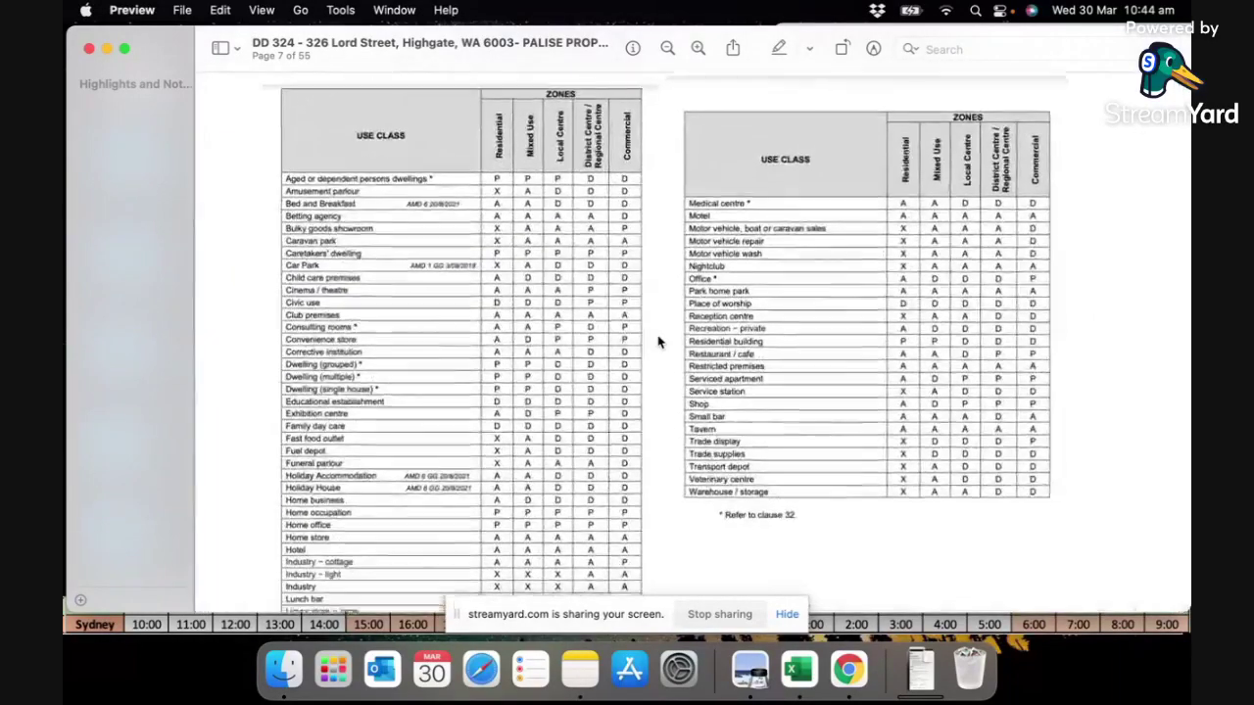
pyautogui.scroll(-1, 658, 342)
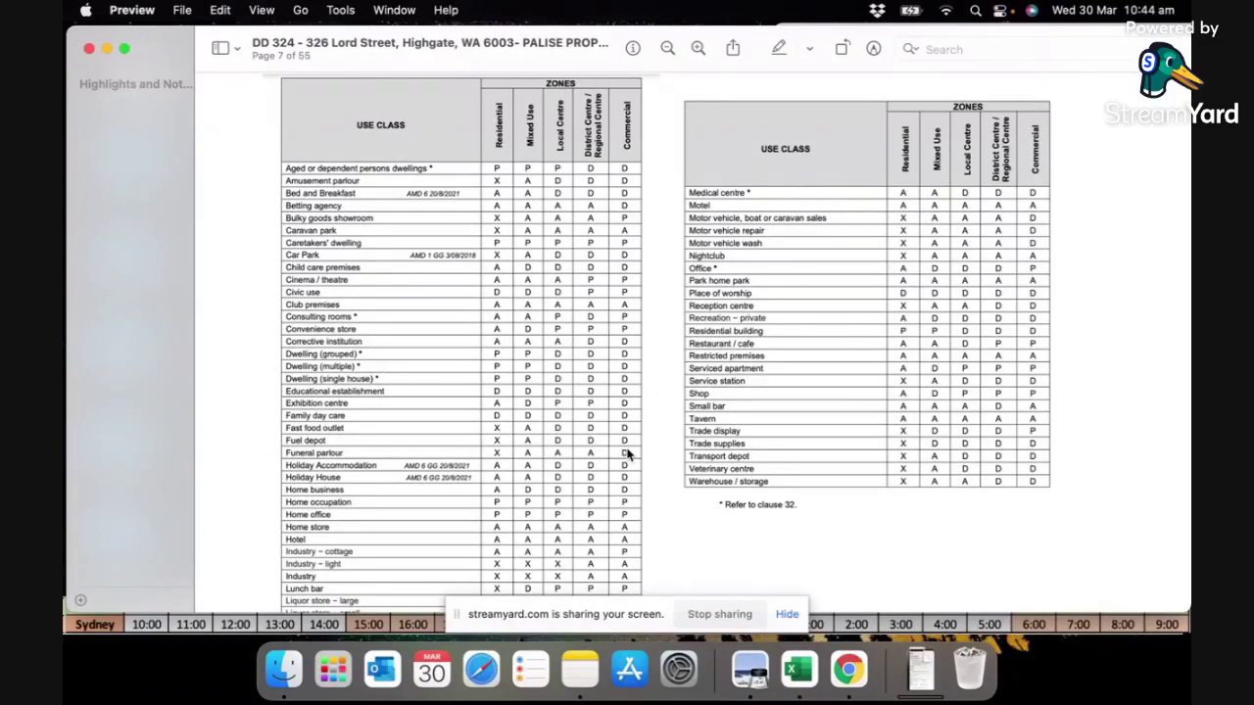
pyautogui.scroll(-4, 630, 414)
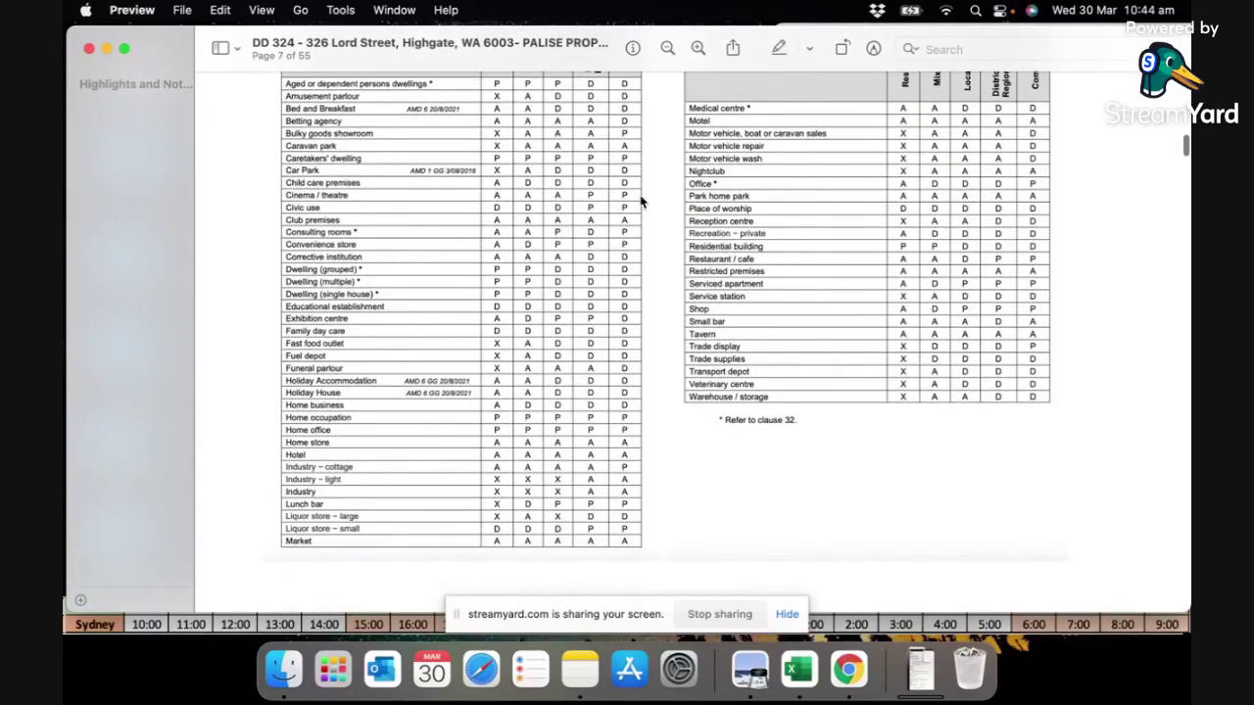
pyautogui.scroll(5, 642, 201)
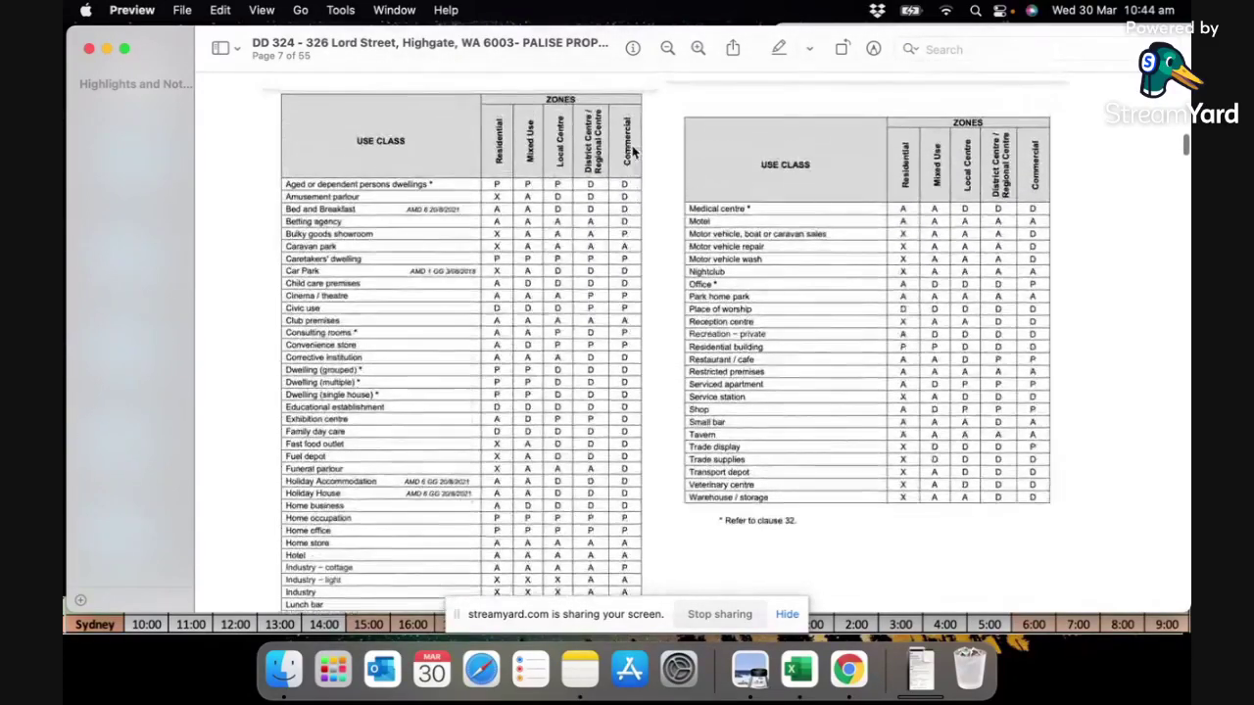
# - Read the enlarged "Interpreting zoning table" clause on page 8 for the meanings of symbols P, I, D, A and X
pyautogui.scroll(-20, 649, 359)
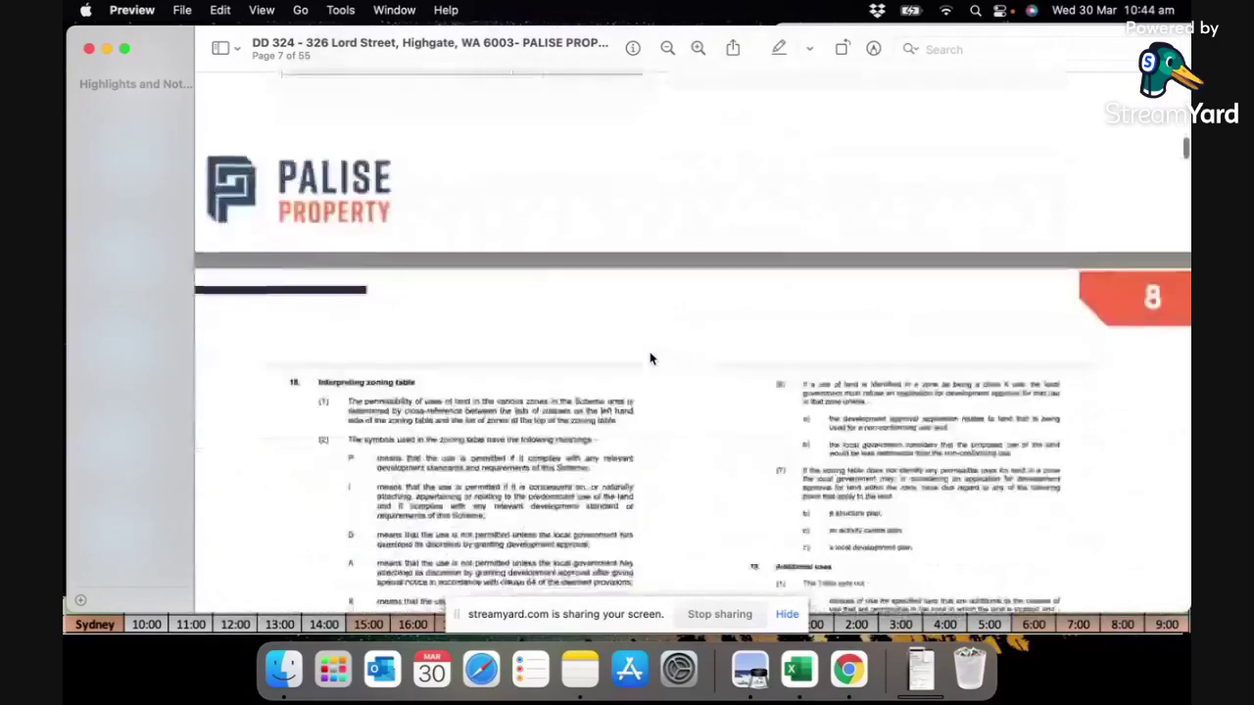
pyautogui.scroll(-12, 649, 358)
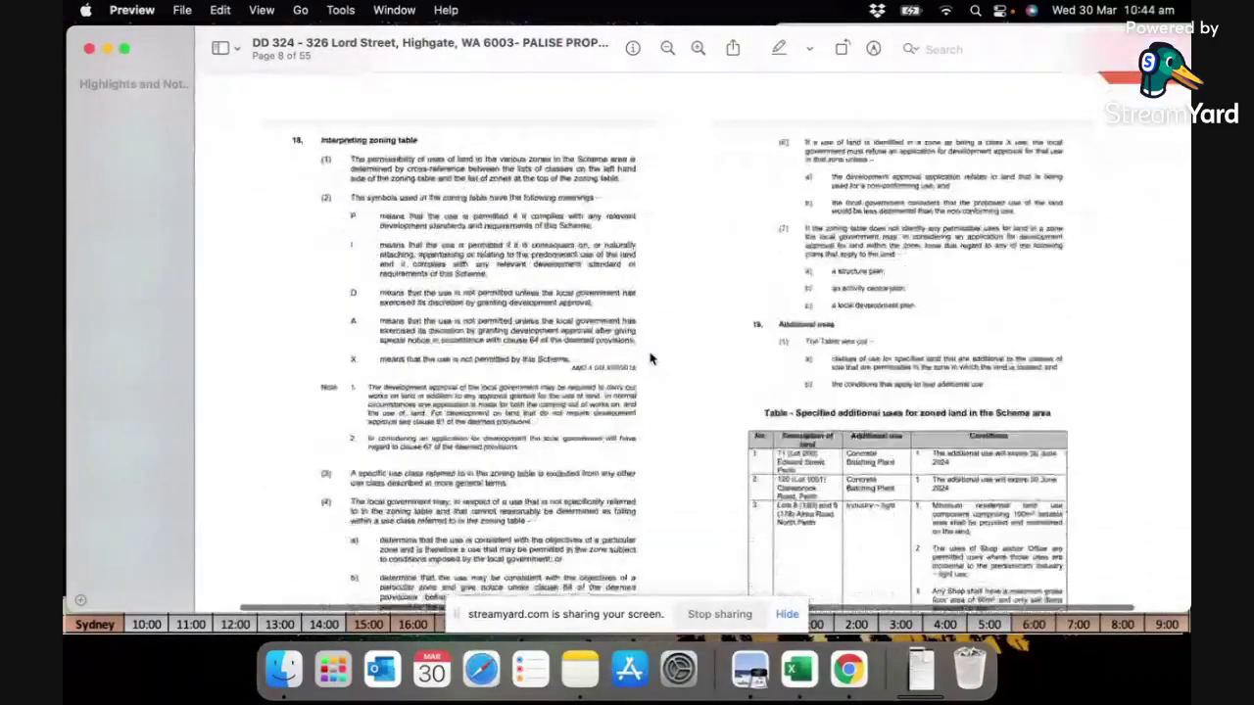
pyautogui.scroll(-3, 649, 358)
pyautogui.scroll(3, 642, 251)
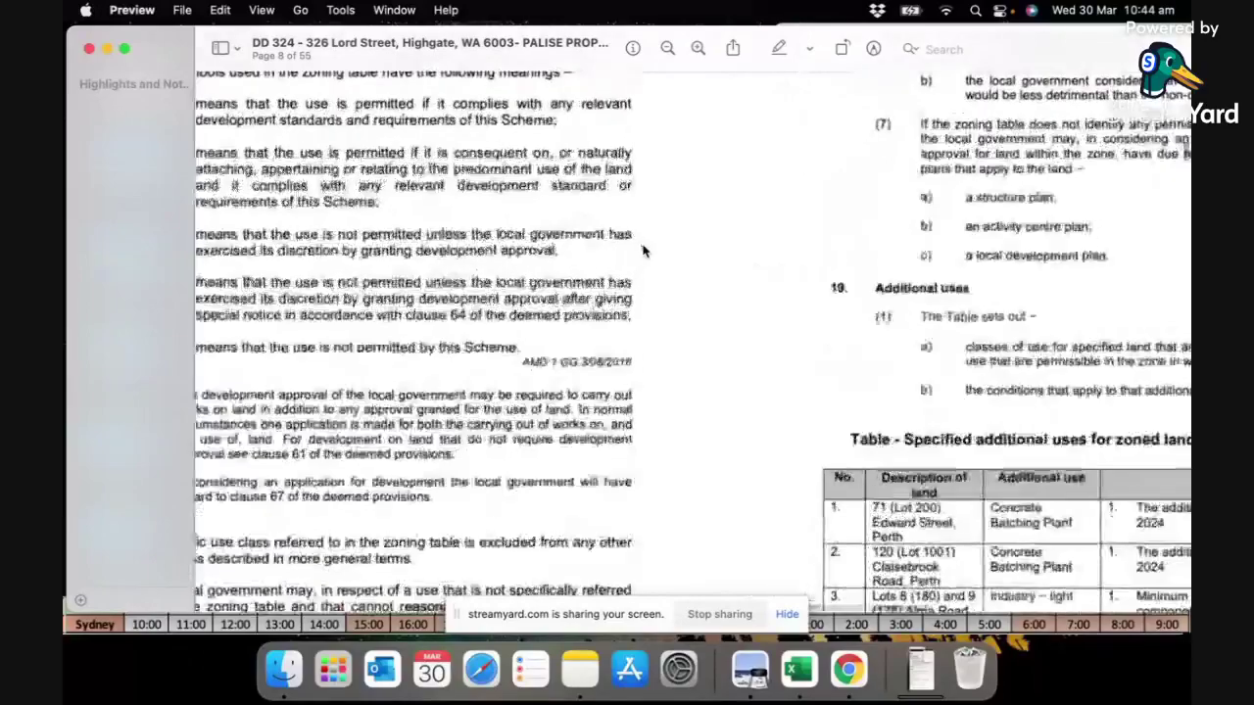
pyautogui.scroll(8, 643, 250)
pyautogui.hscroll(-8, 643, 251)
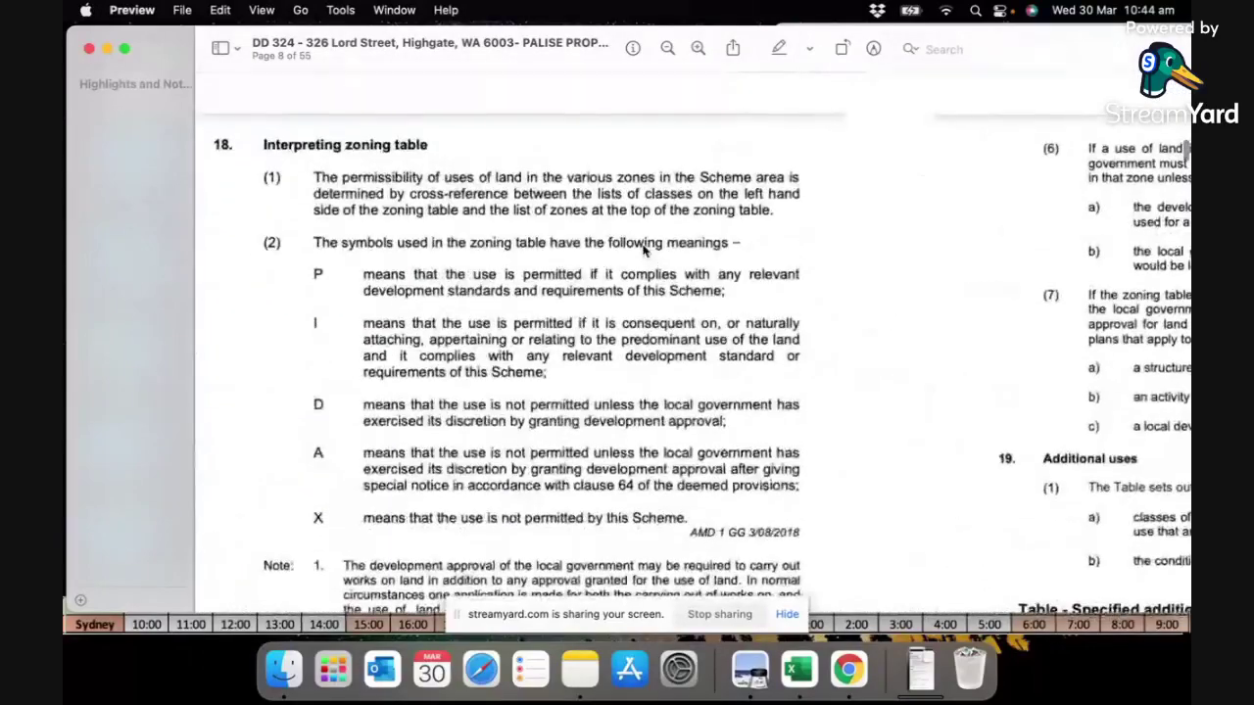
pyautogui.scroll(-15, 642, 250)
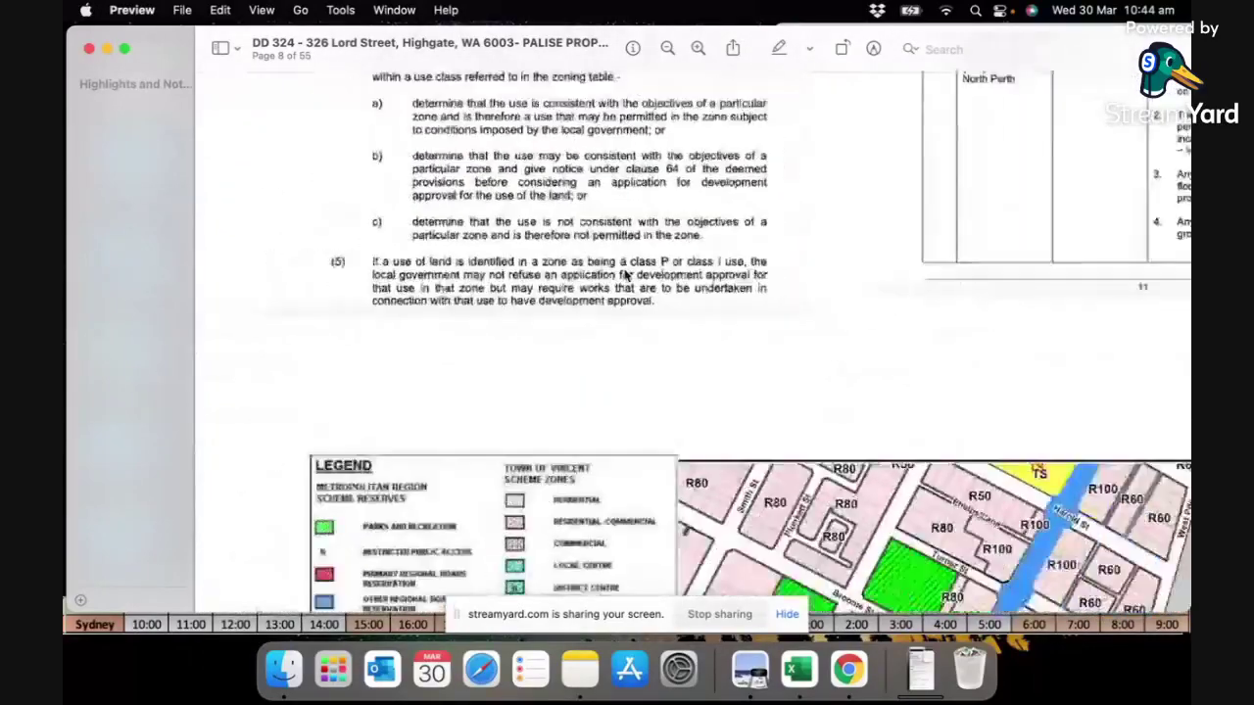
pyautogui.scroll(5, 627, 277)
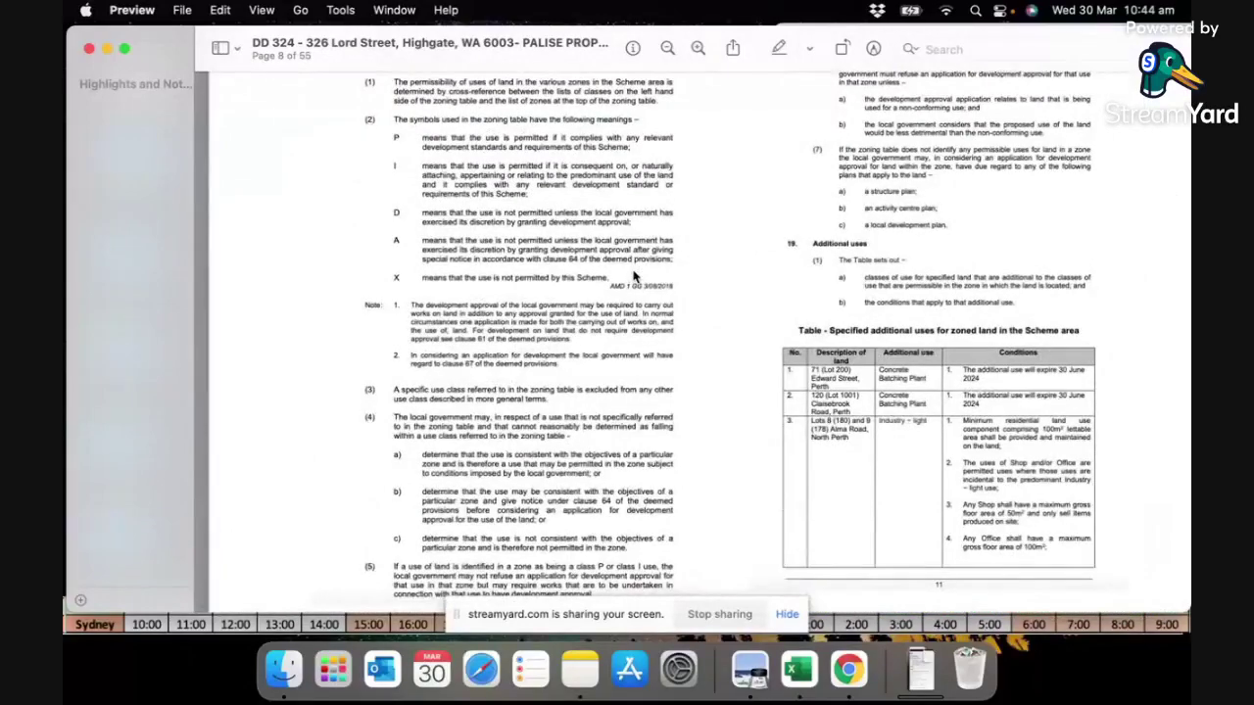
pyautogui.scroll(5, 633, 278)
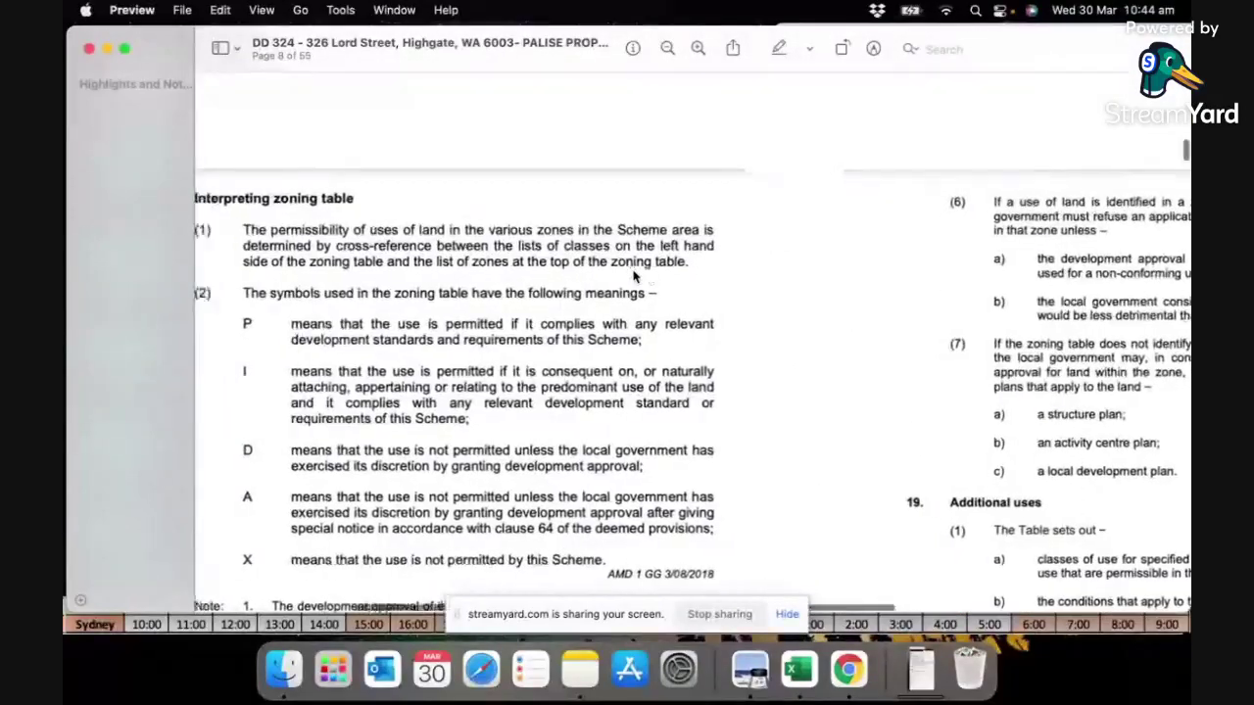
pyautogui.scroll(-3, 633, 277)
pyautogui.hscroll(-3, 632, 278)
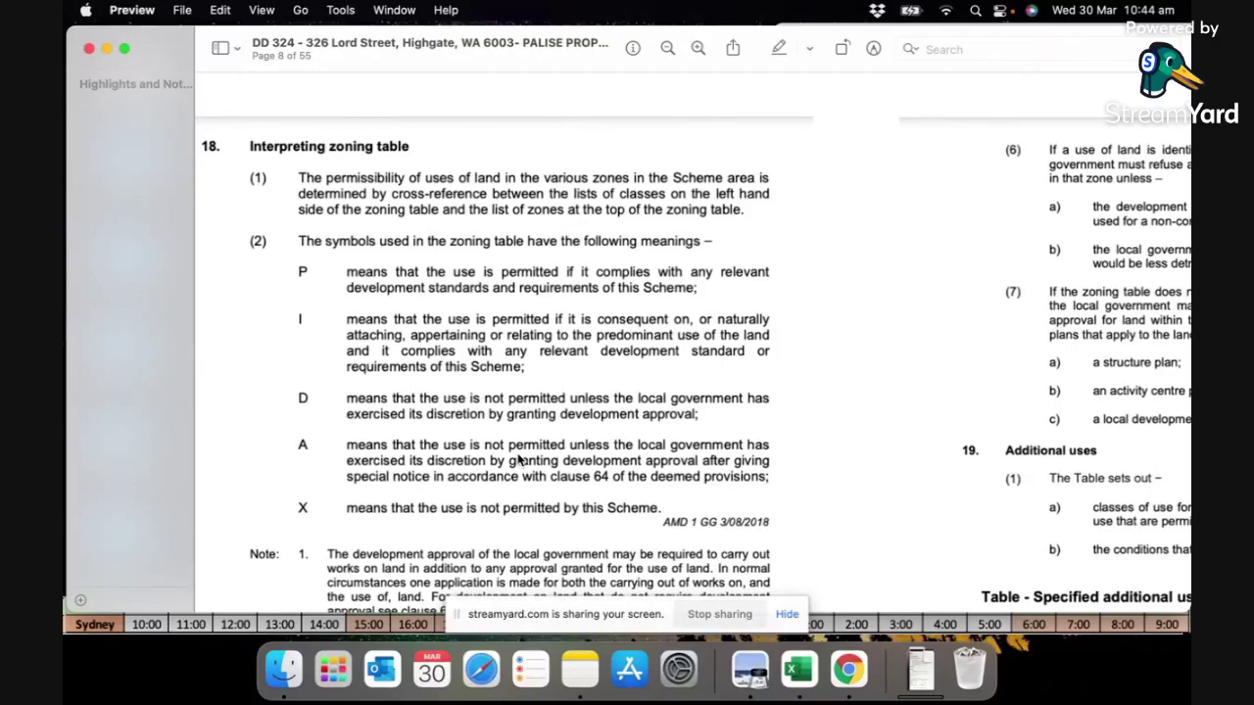
# - Return to the page 7 zoning map and examine the property's highlighted lot and surrounding parcels
pyautogui.scroll(10, 509, 462)
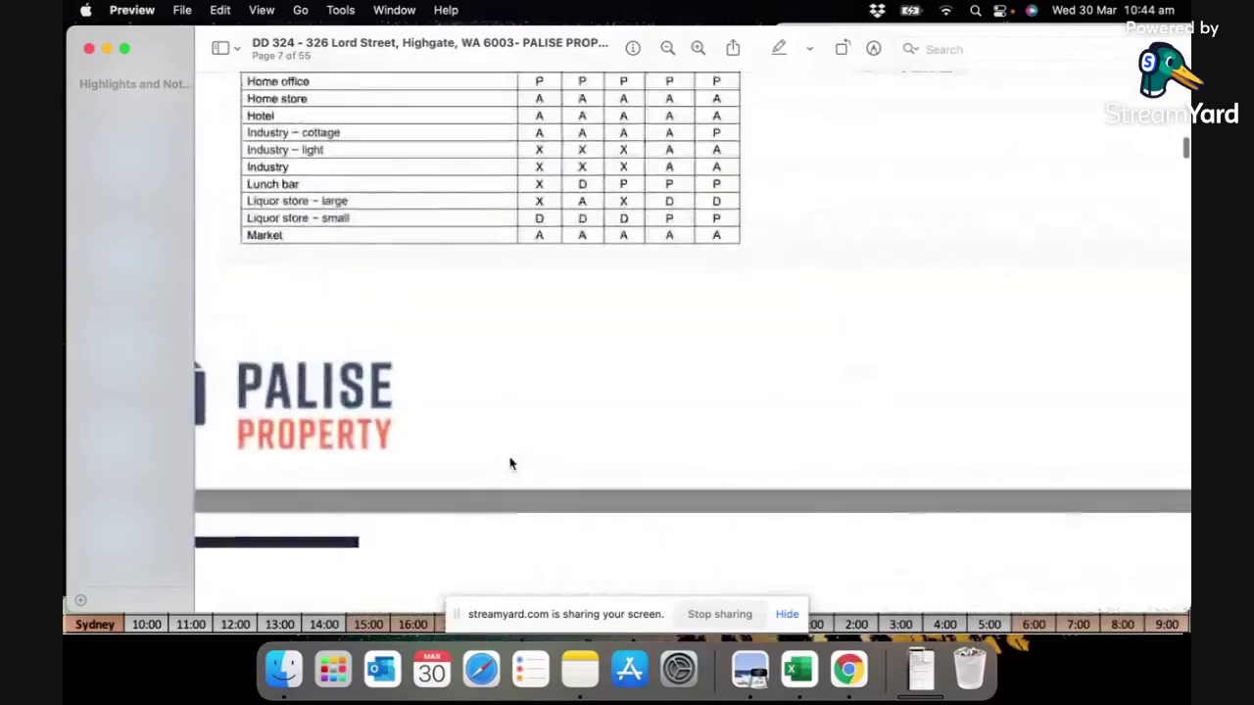
pyautogui.scroll(8, 509, 462)
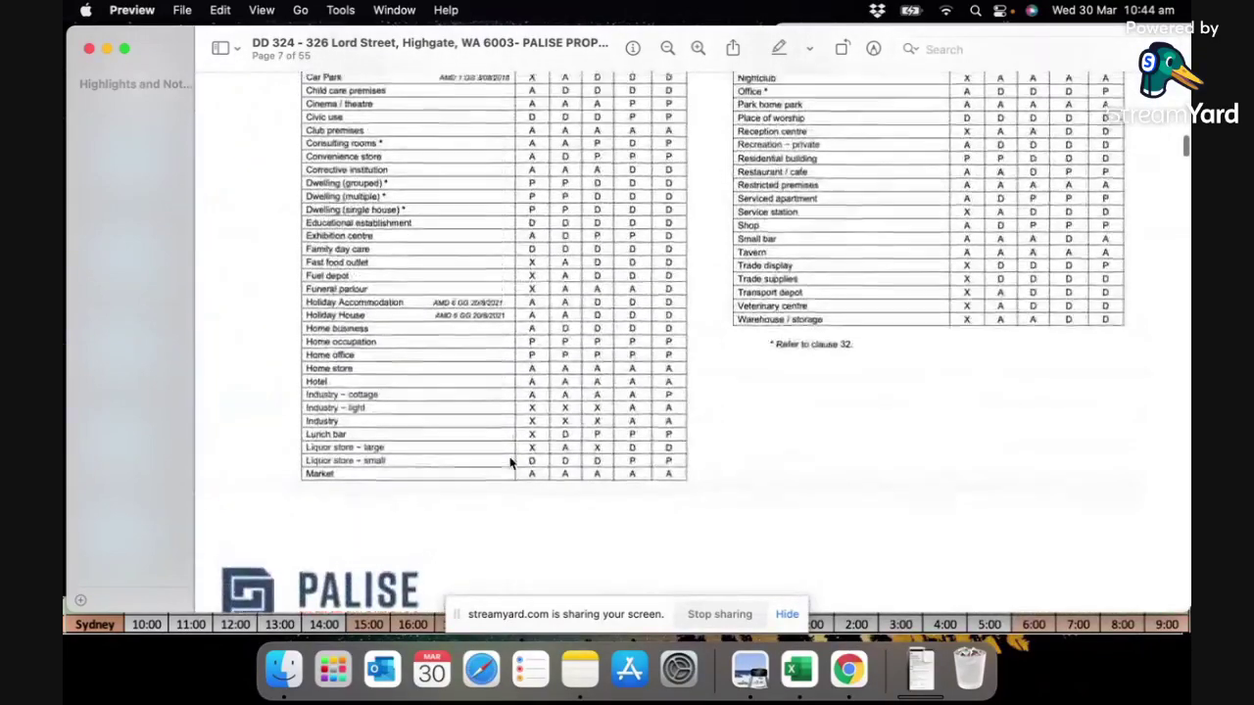
pyautogui.scroll(3, 510, 463)
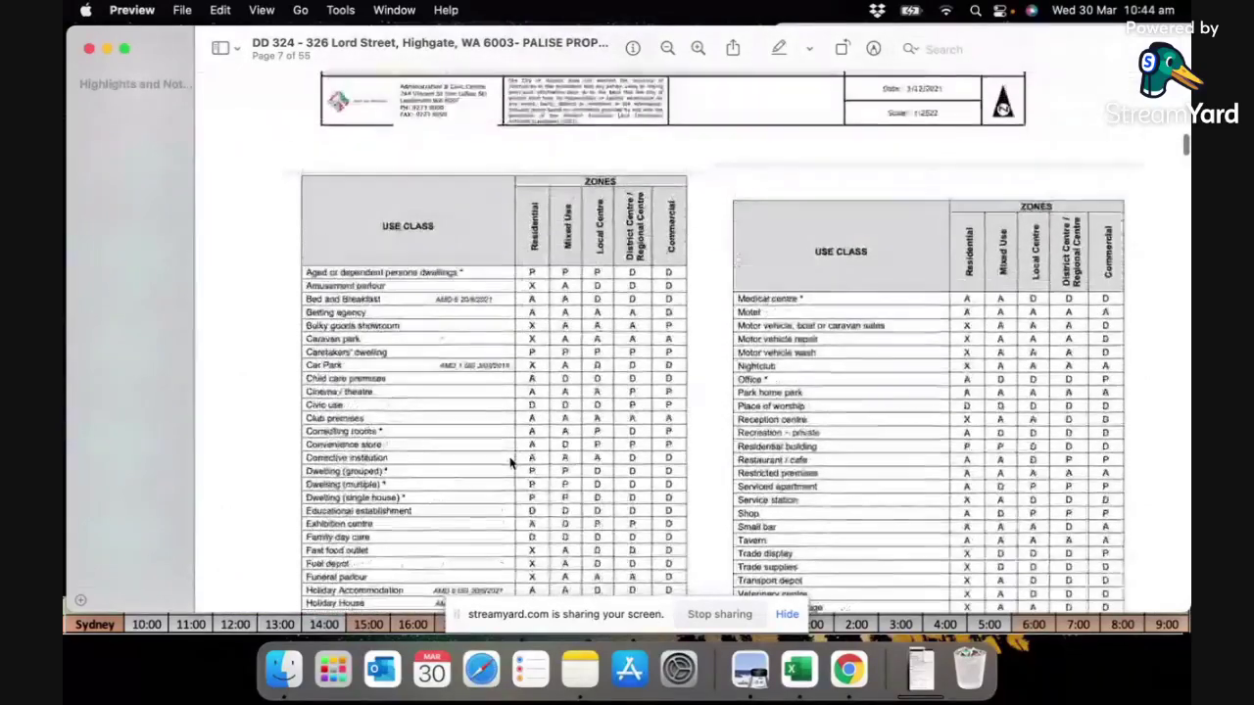
pyautogui.scroll(8, 510, 462)
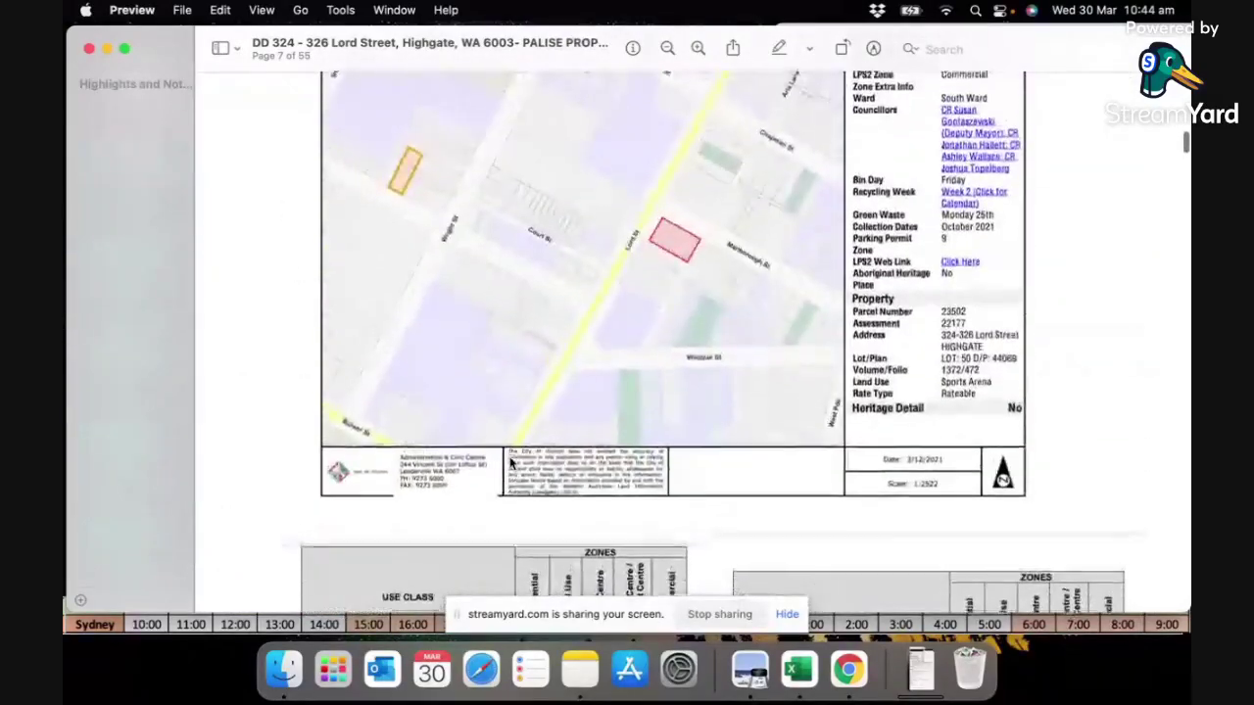
pyautogui.scroll(3, 509, 462)
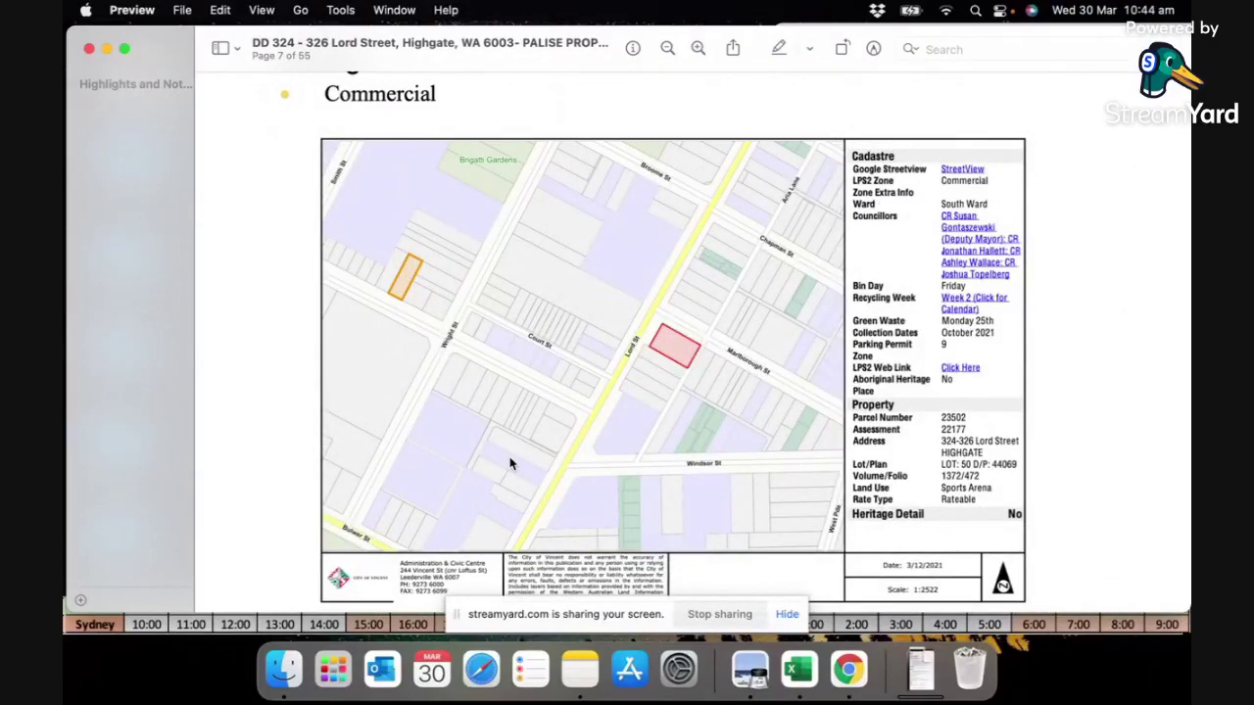
pyautogui.scroll(-3, 510, 462)
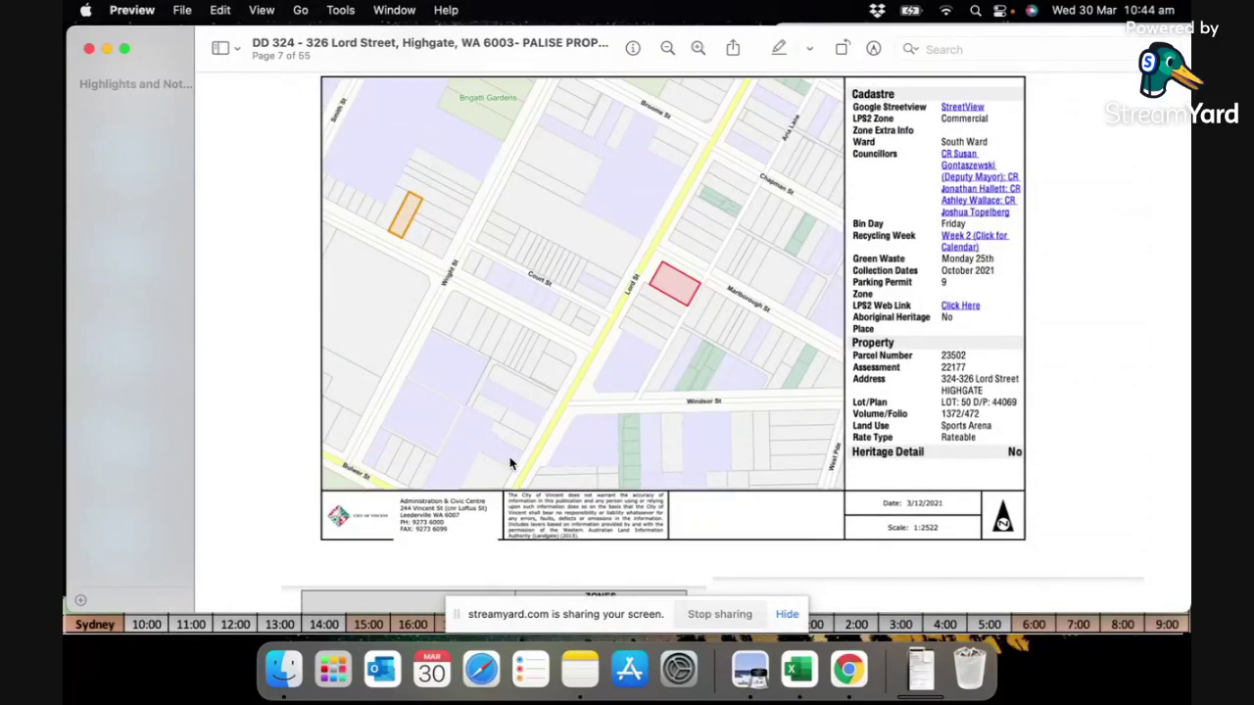
# - Review the page 7 use class tables again alongside the property's location on the zoning map
pyautogui.scroll(-15, 509, 462)
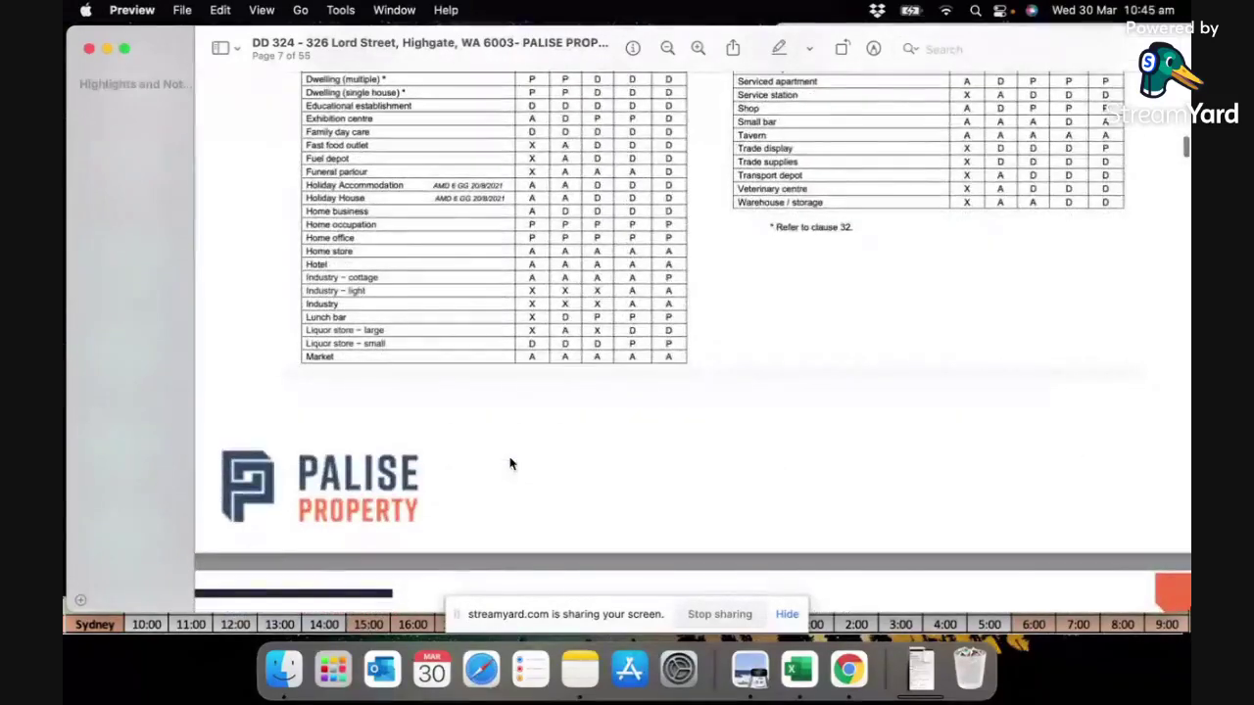
pyautogui.scroll(-9, 509, 462)
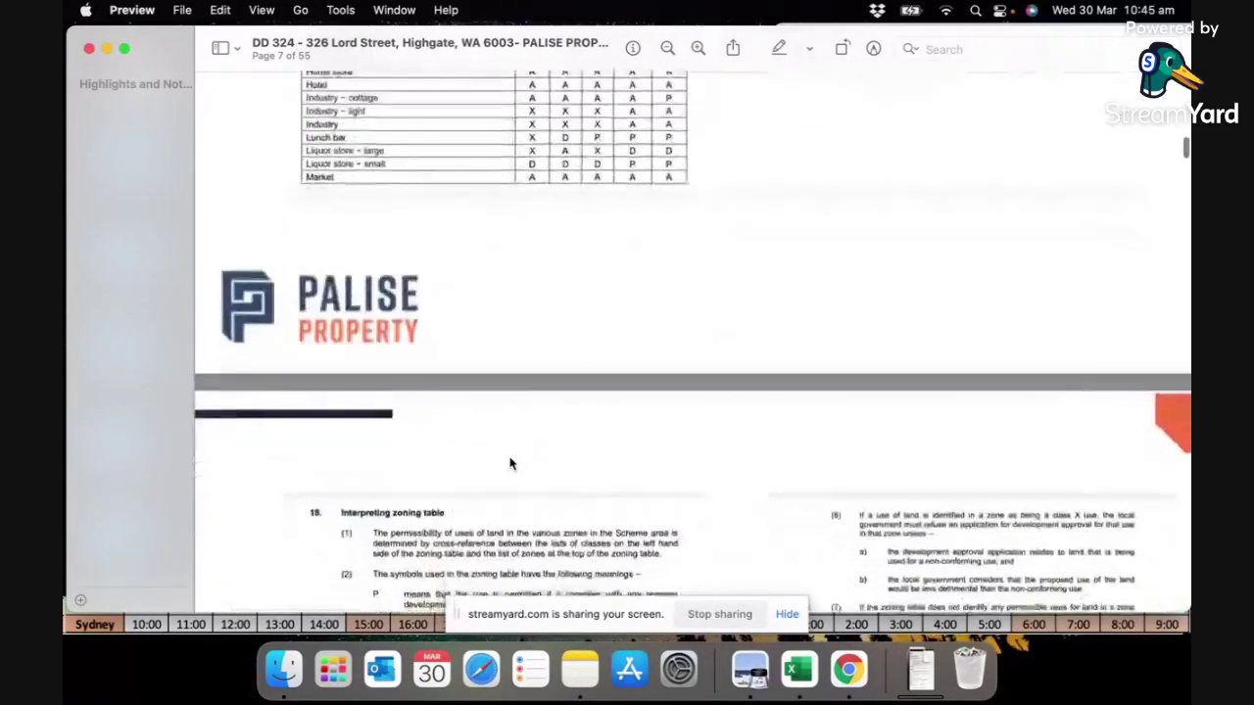
pyautogui.scroll(20, 510, 463)
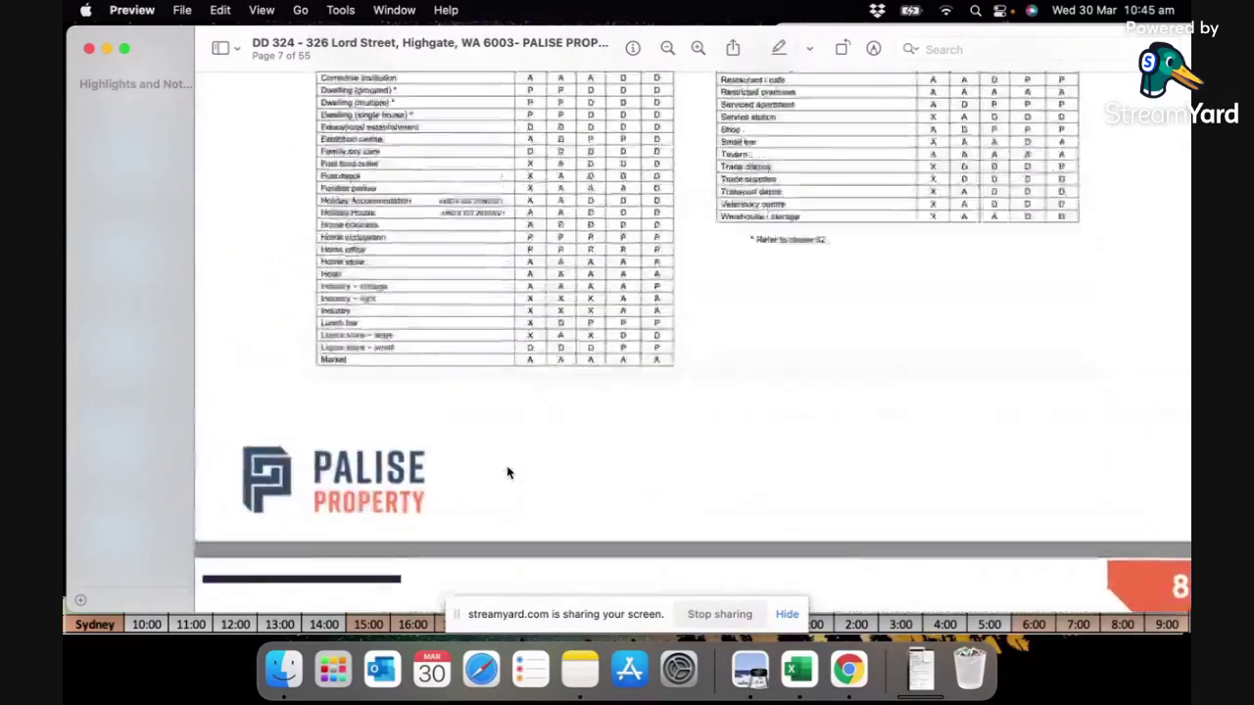
pyautogui.scroll(-4, 509, 470)
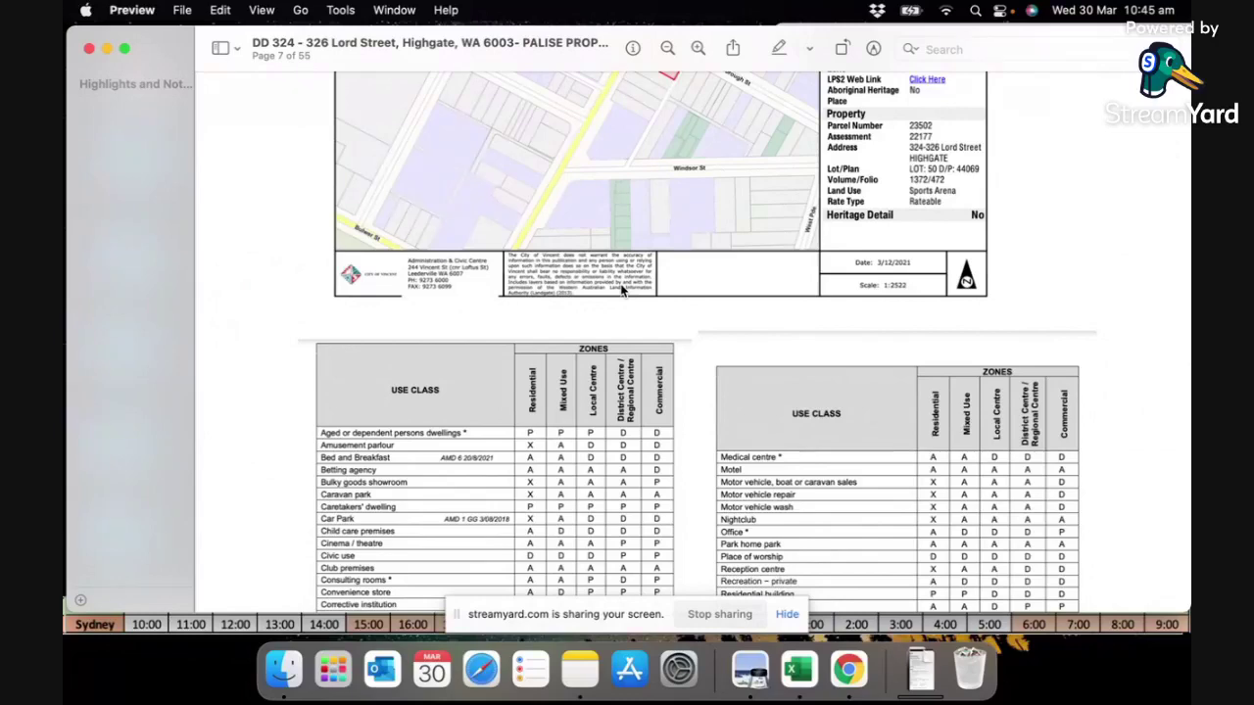
pyautogui.scroll(5, 621, 289)
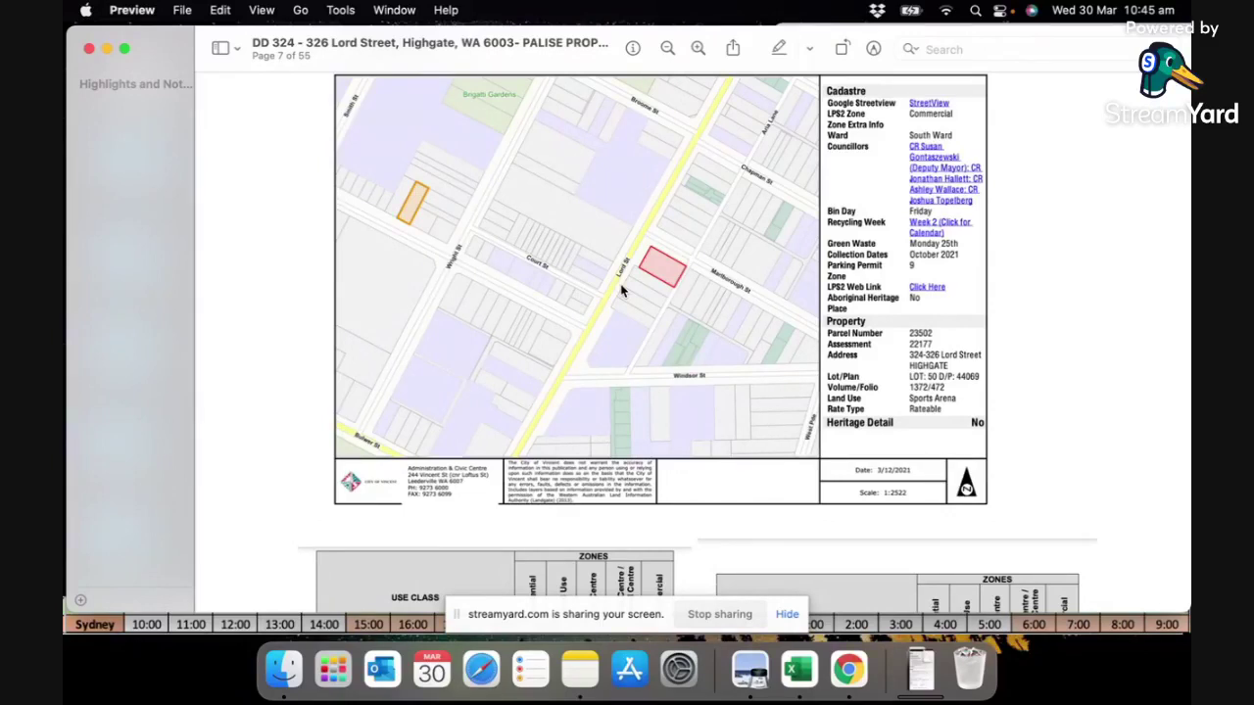
pyautogui.scroll(-2, 621, 290)
pyautogui.scroll(3, 621, 290)
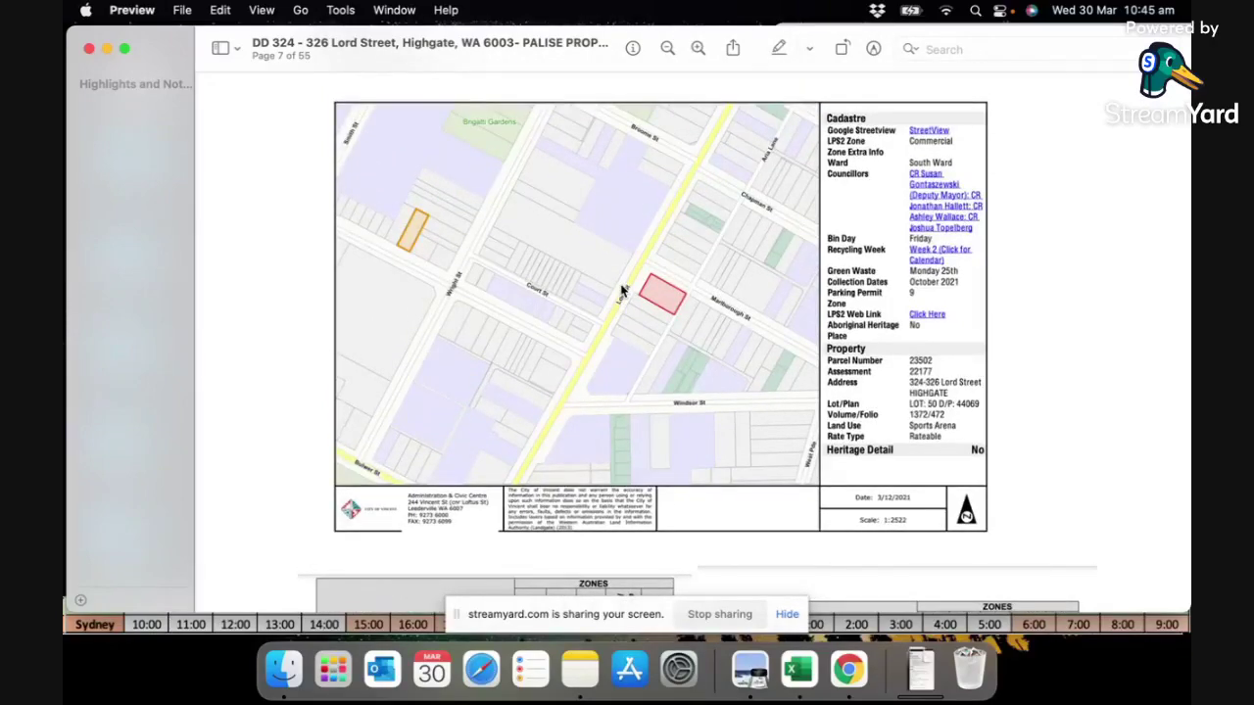
pyautogui.scroll(-10, 621, 290)
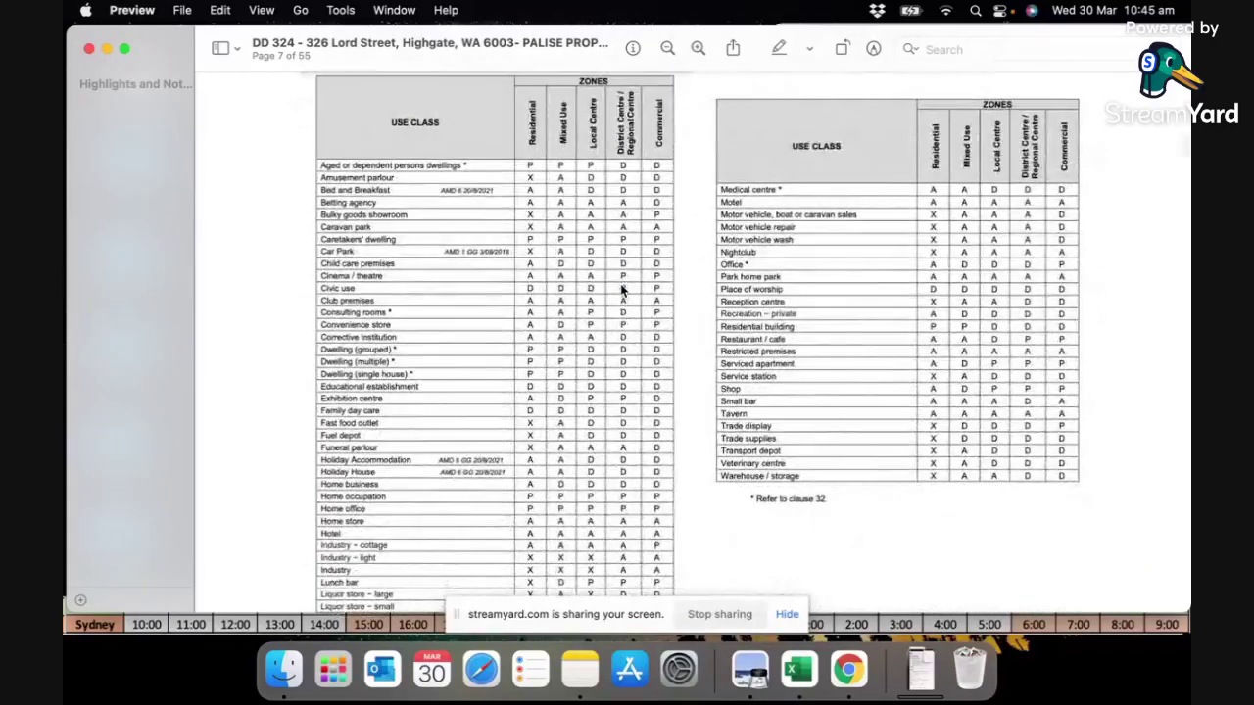
# - Review the page 8 zoning table interpretation clauses and the table of specified additional uses for zoned land
pyautogui.scroll(-10, 621, 290)
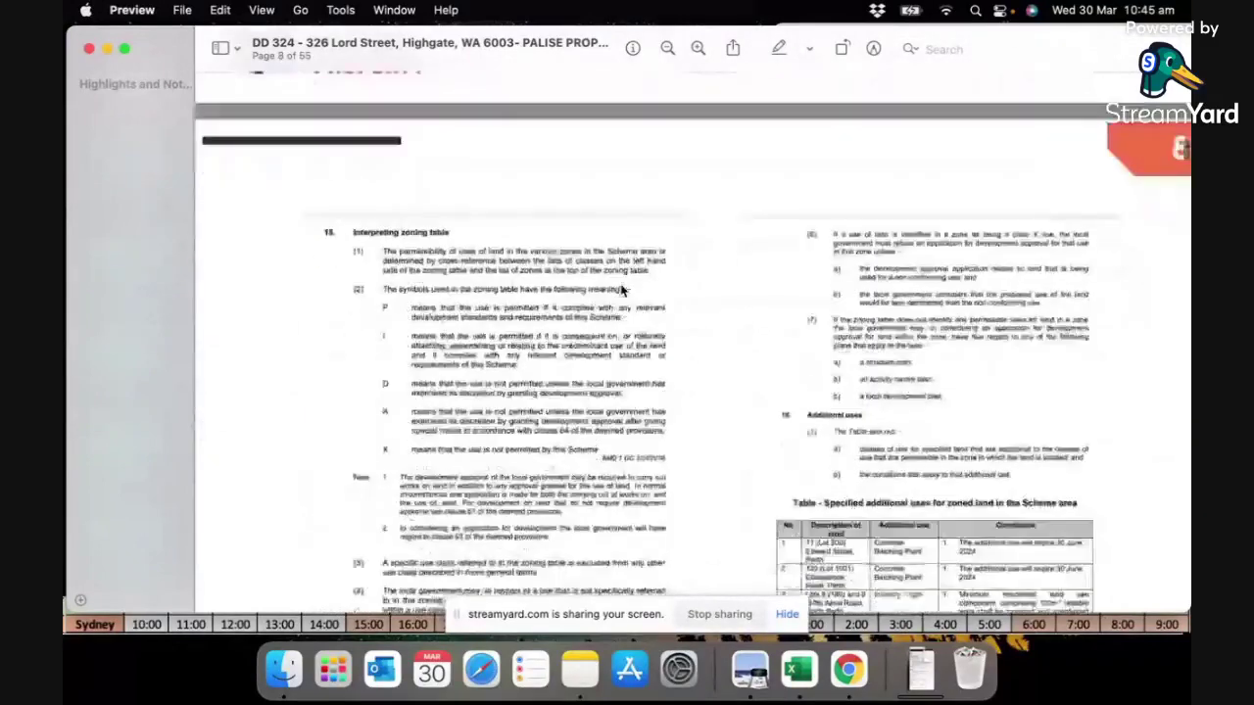
pyautogui.scroll(-6, 620, 290)
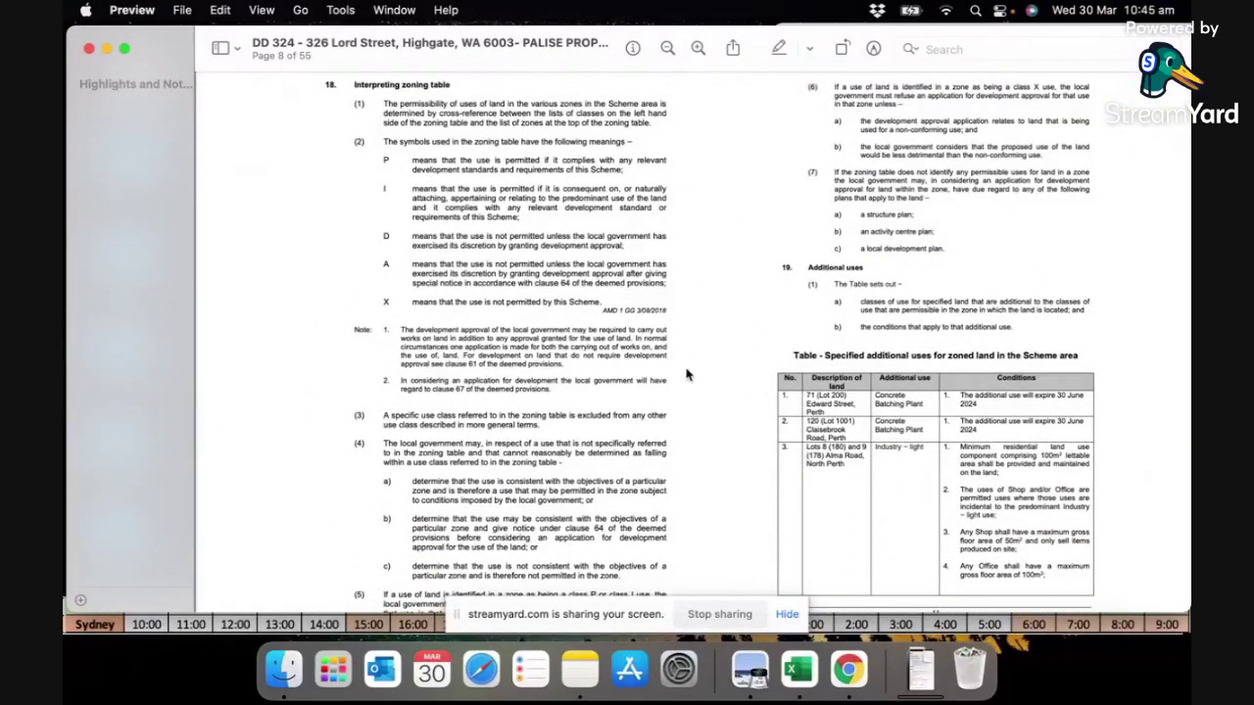
pyautogui.scroll(-1, 672, 416)
pyautogui.scroll(-3, 672, 416)
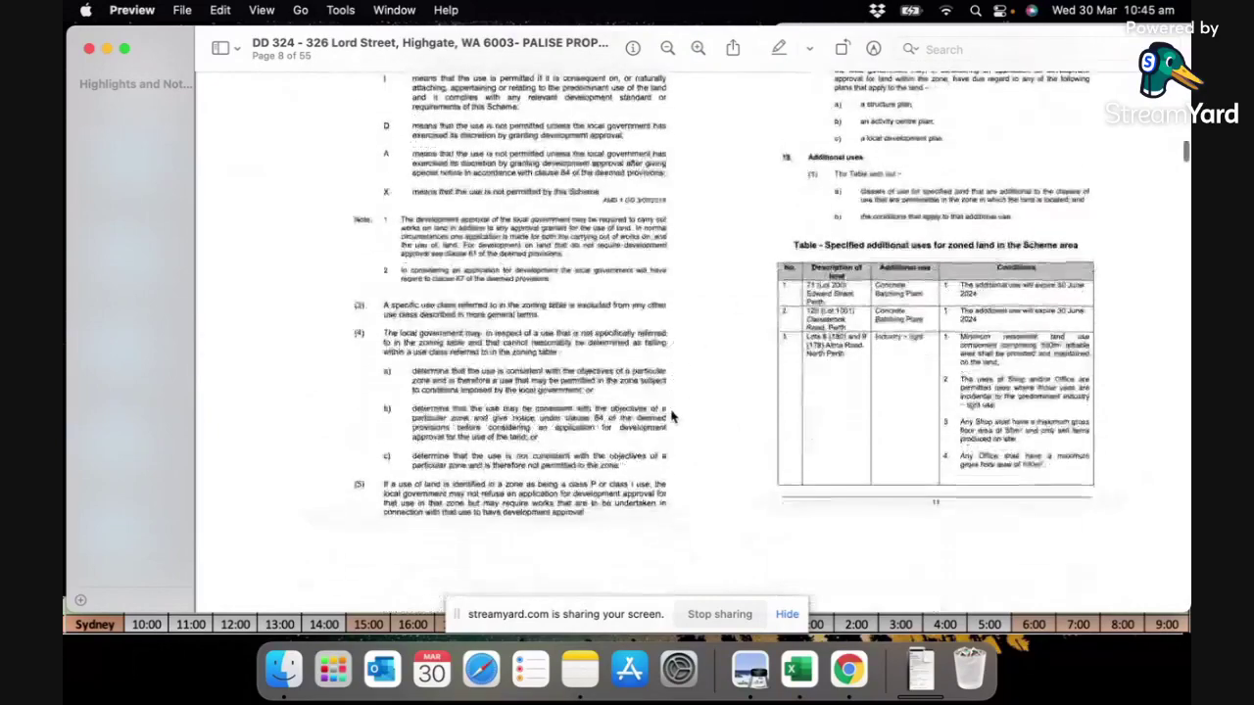
# - Examine the page 8 zoning map and its legend, focusing on the outlined lot on Lord Street and the zones around it
pyautogui.scroll(-6, 672, 416)
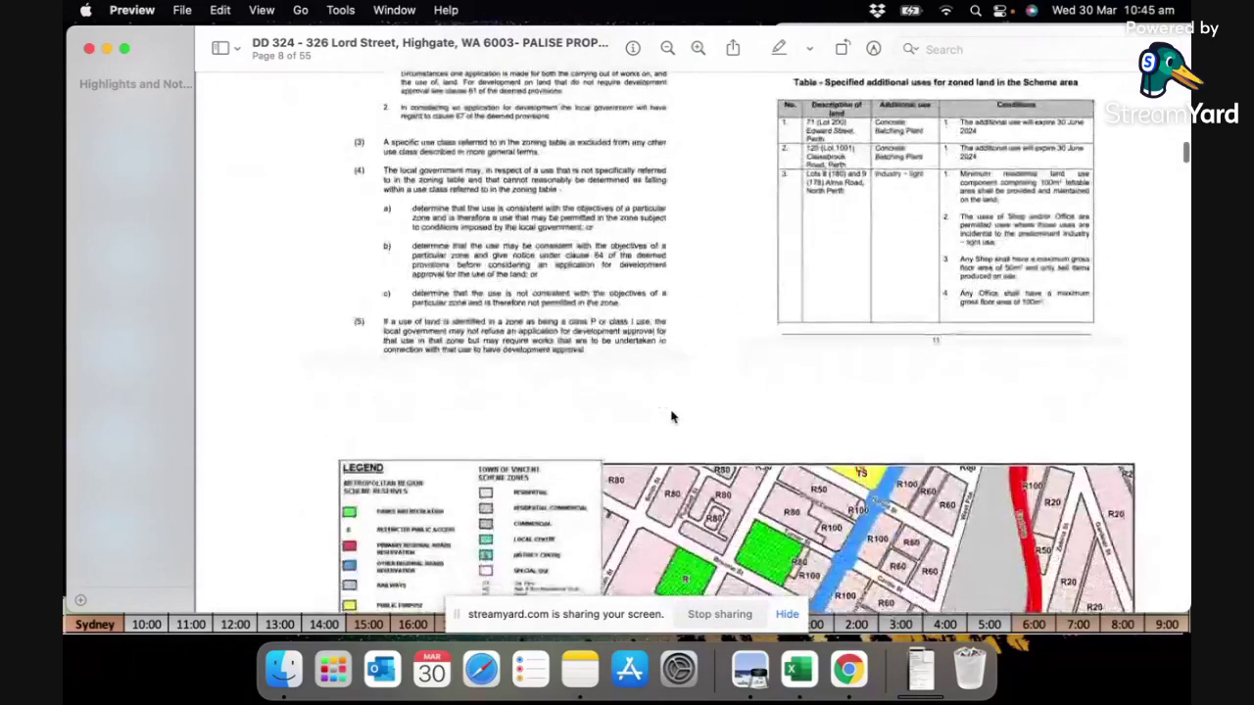
pyautogui.scroll(-4, 672, 416)
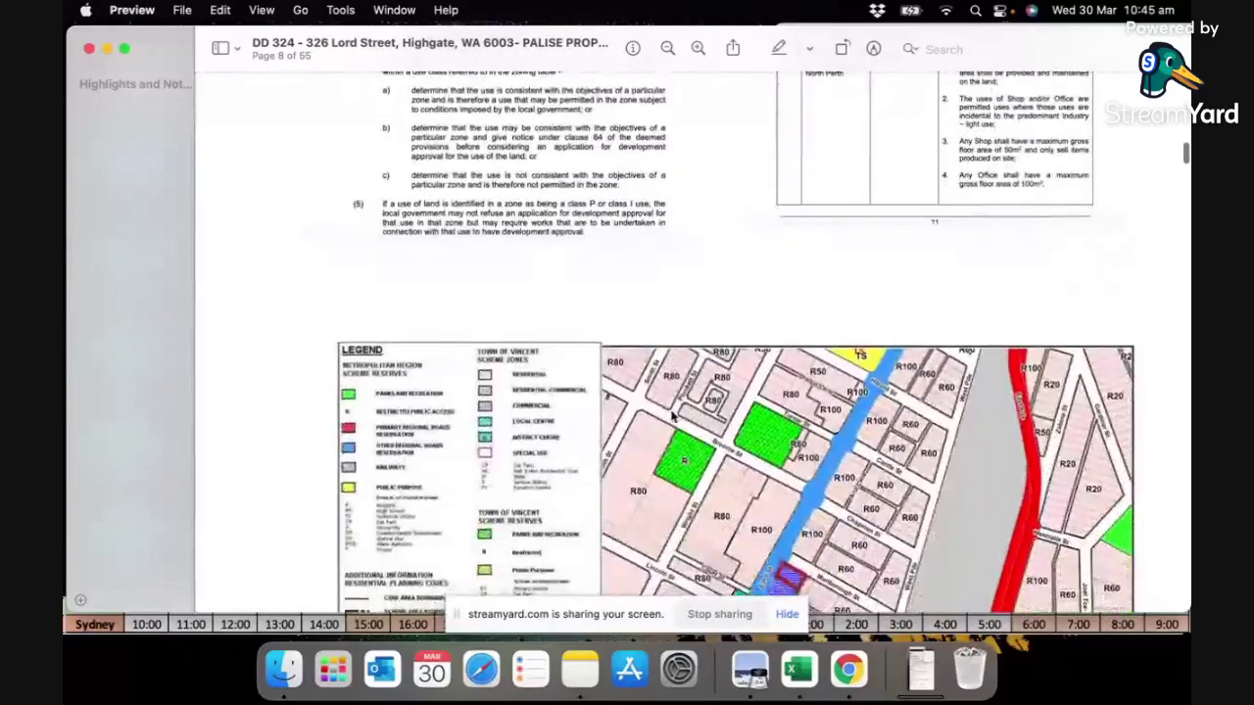
pyautogui.scroll(-4, 672, 416)
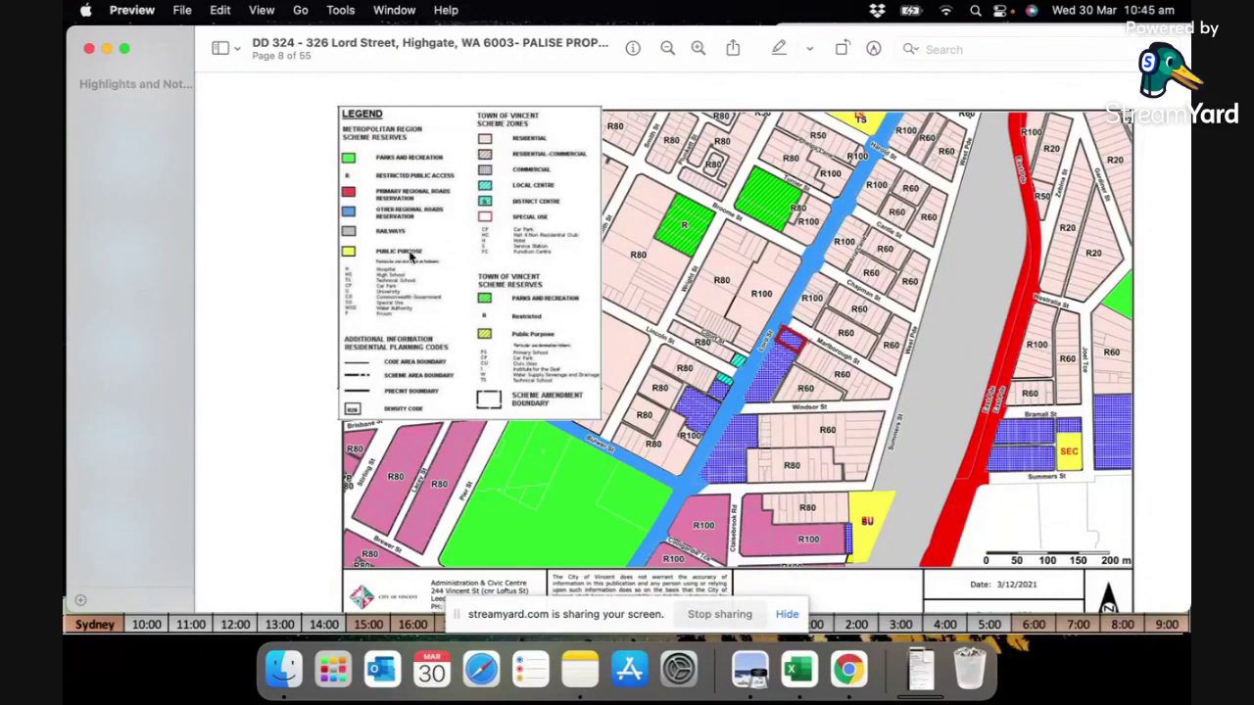
pyautogui.scroll(-3, 701, 323)
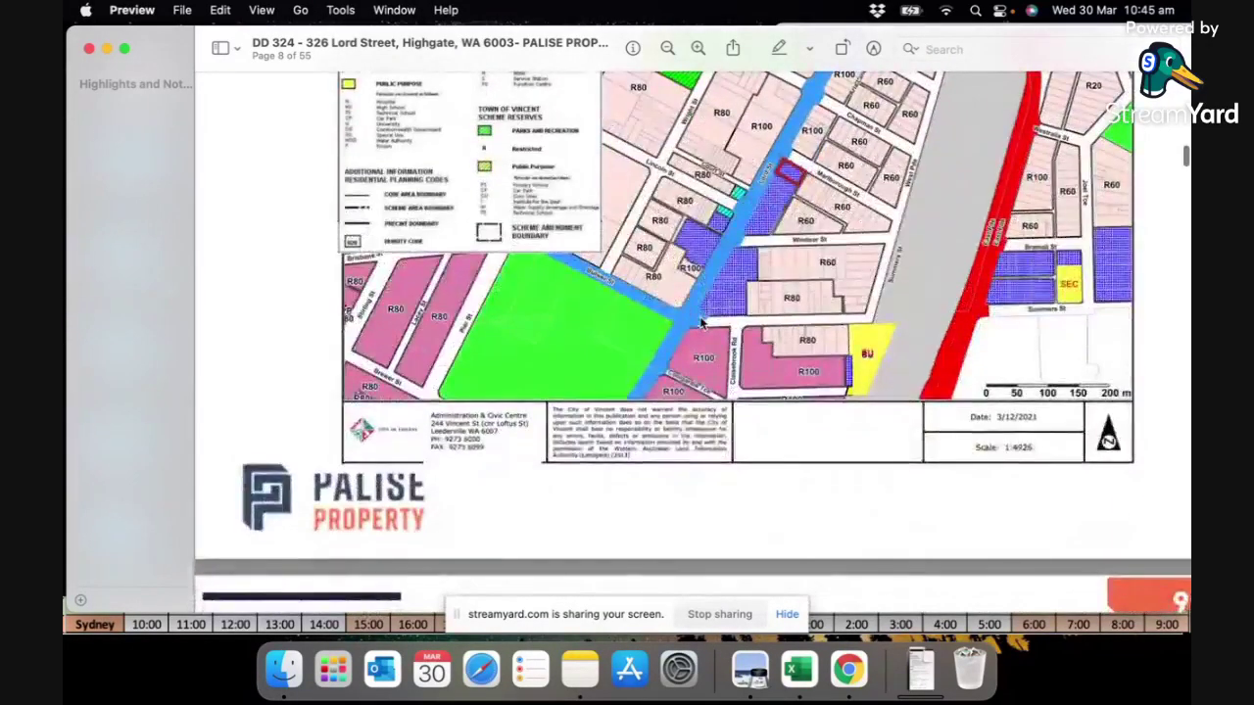
pyautogui.scroll(2, 767, 188)
pyautogui.scroll(-2, 767, 189)
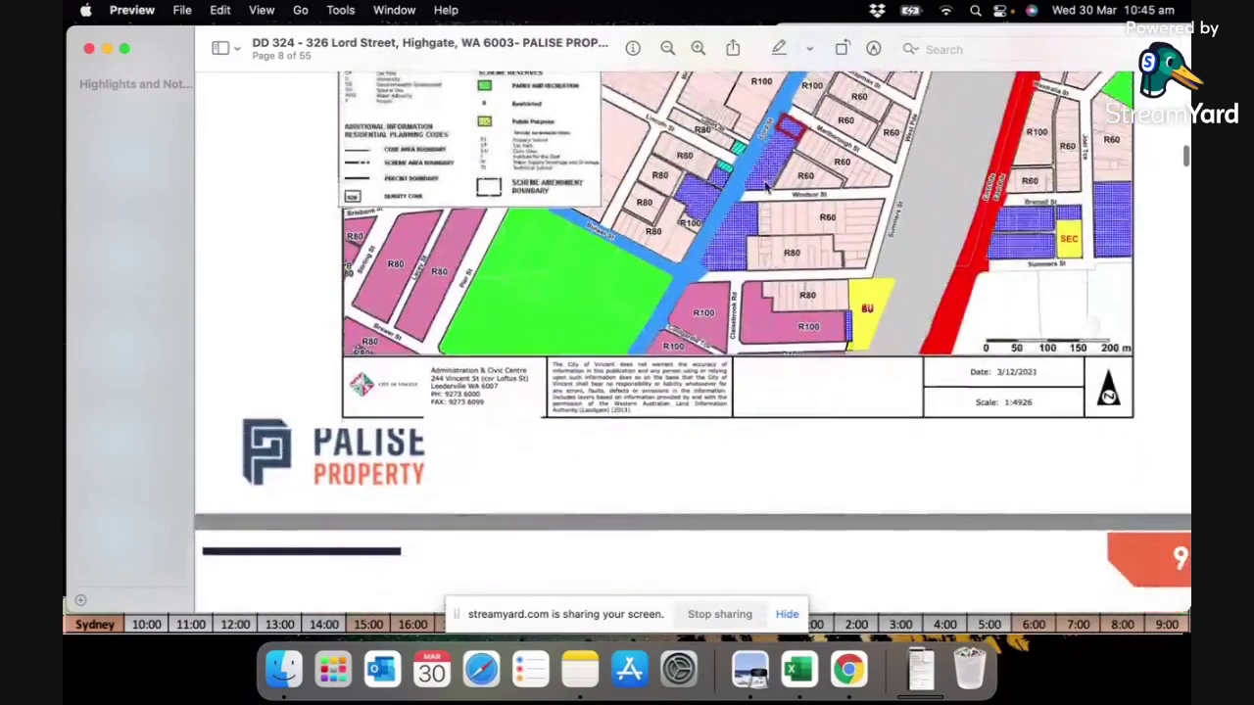
pyautogui.scroll(4, 767, 188)
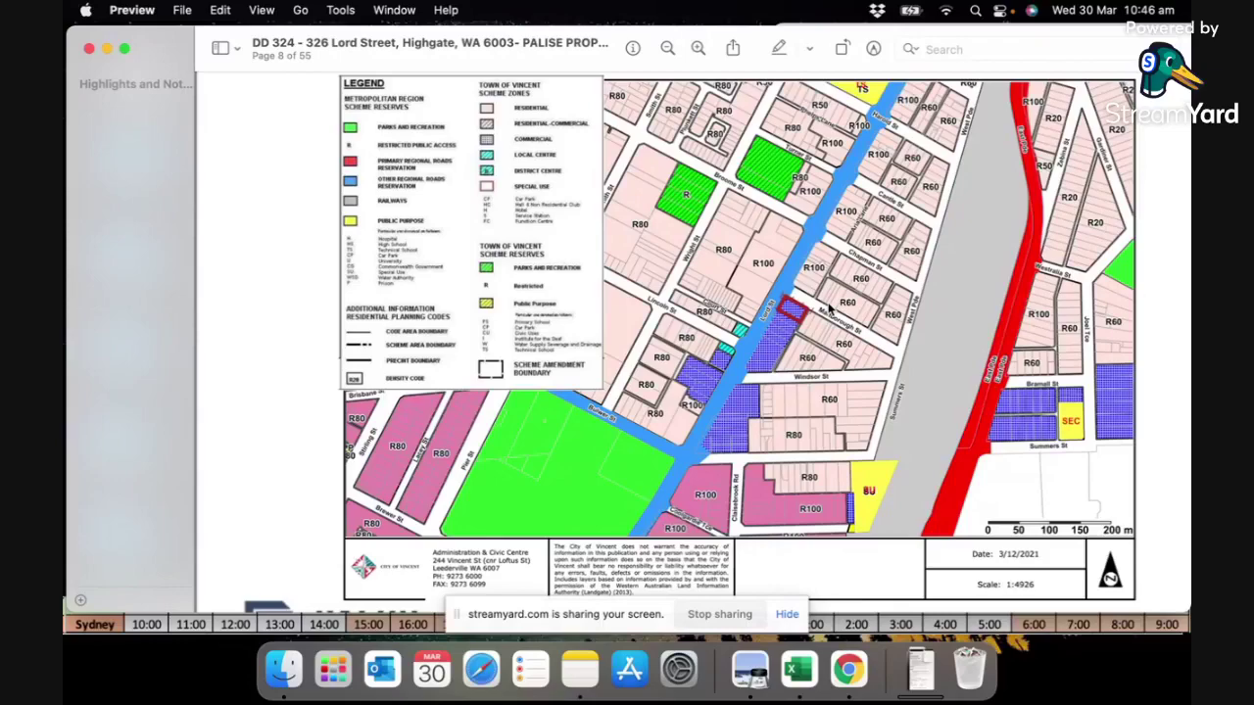
# - Glance ahead to the page 9 Flood Check section, and return to the page 8 map to study the residential density codes near the property
pyautogui.scroll(-10, 827, 309)
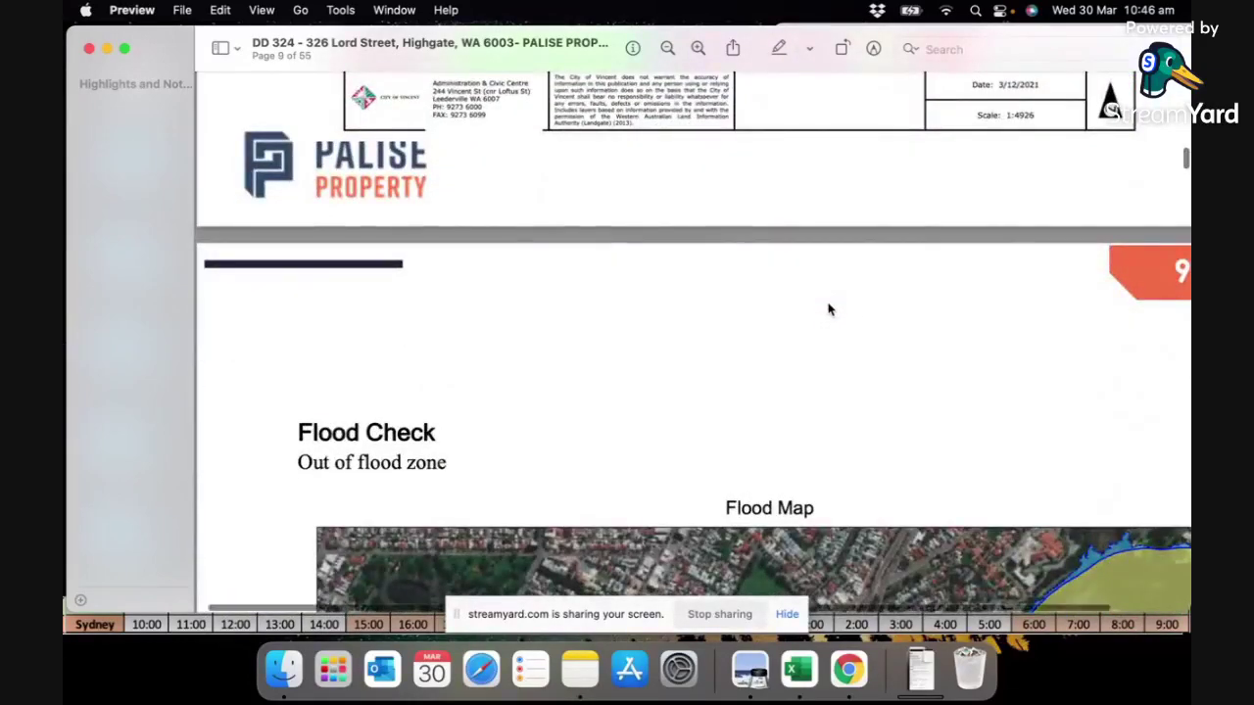
pyautogui.scroll(3, 828, 309)
pyautogui.scroll(6, 827, 309)
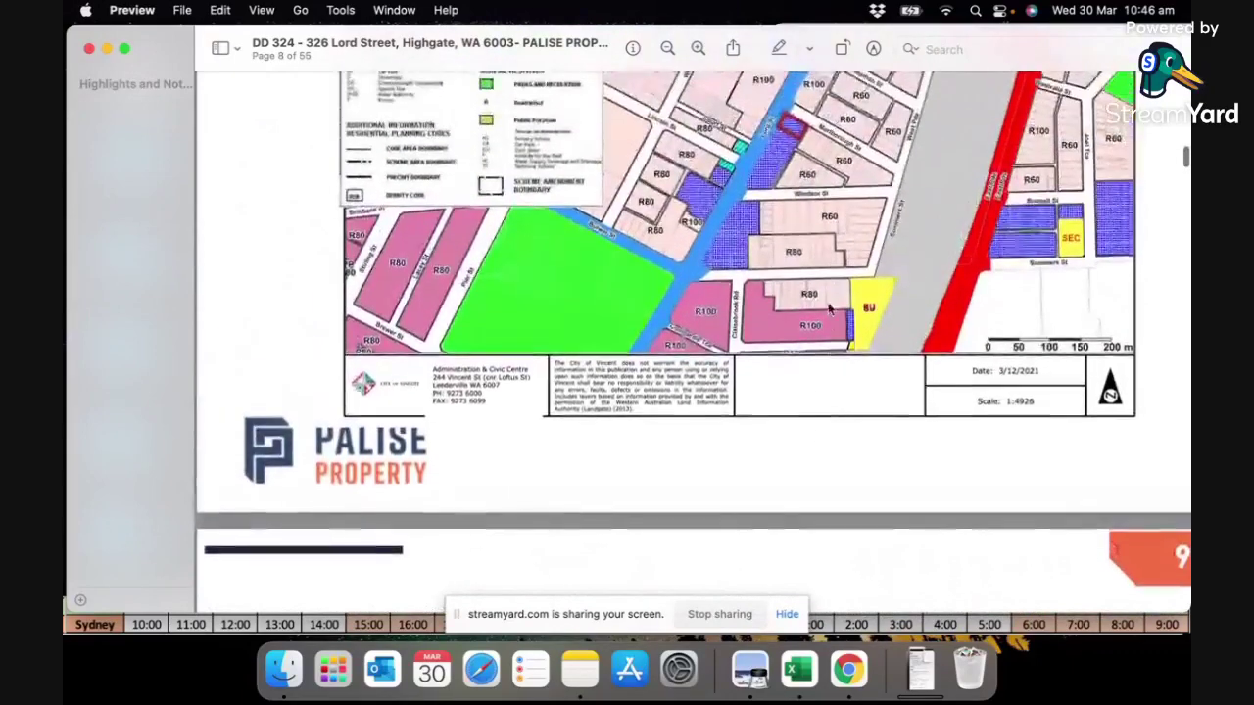
pyautogui.scroll(2, 827, 309)
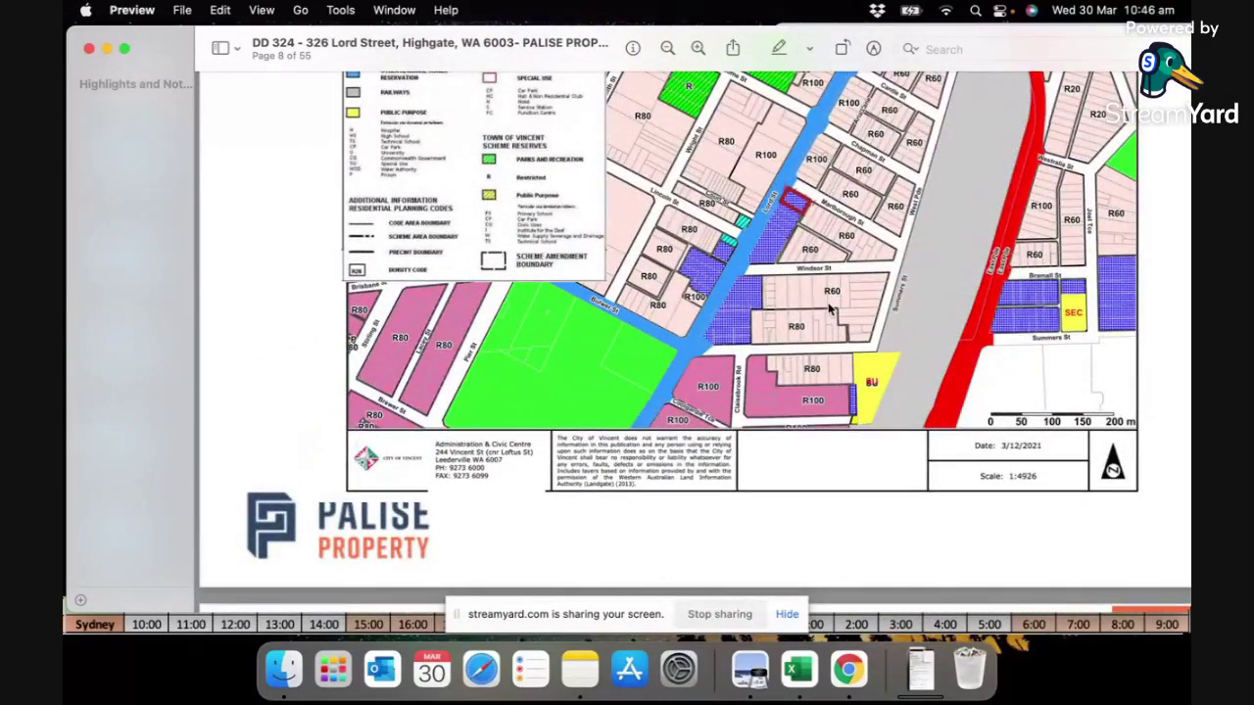
pyautogui.scroll(4, 827, 309)
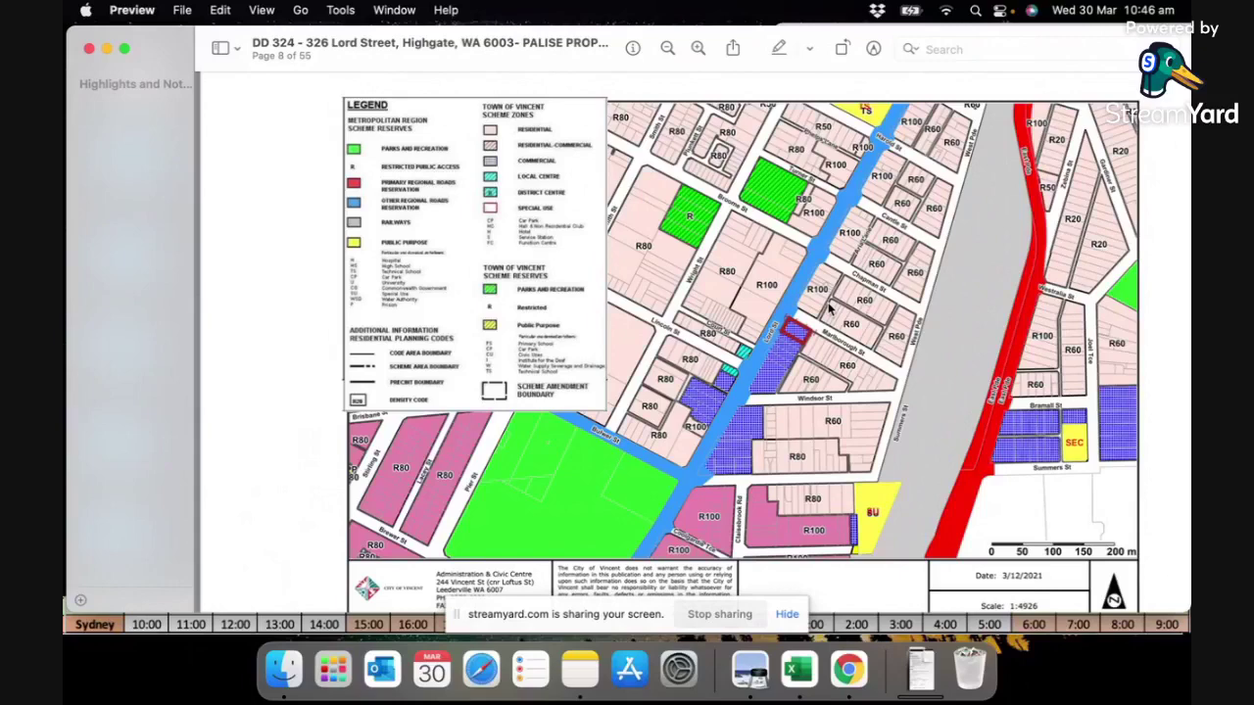
pyautogui.scroll(-5, 831, 309)
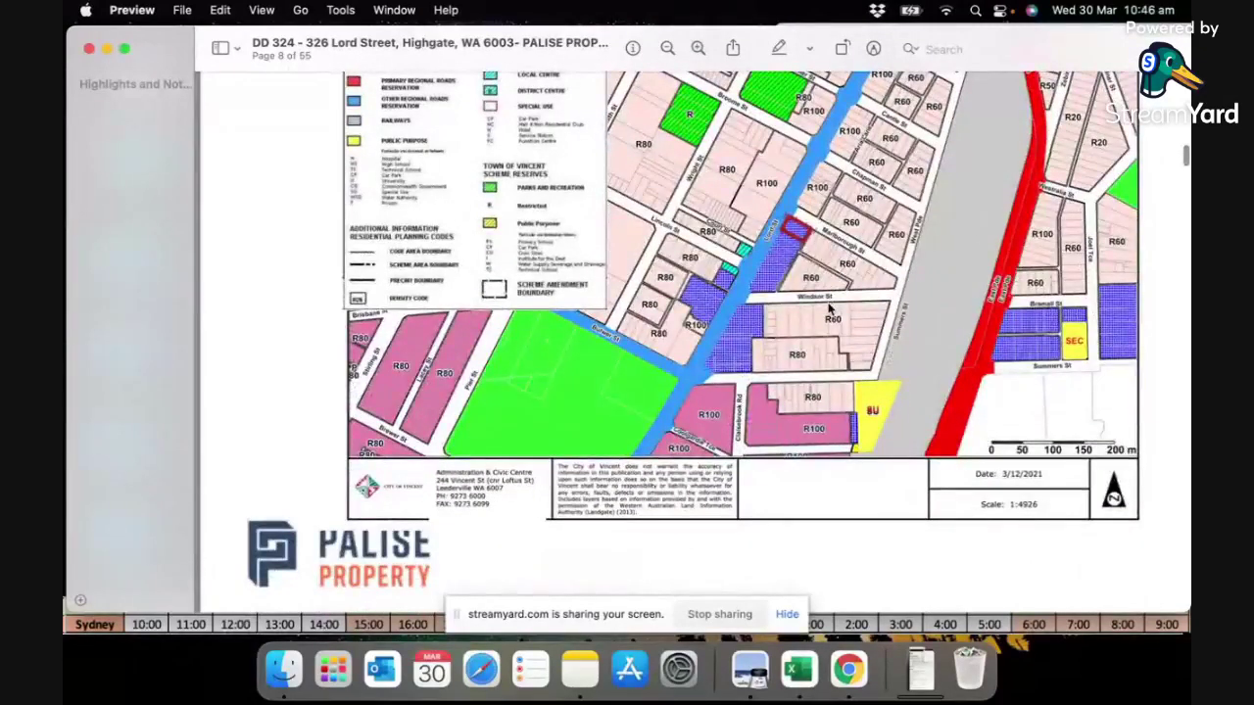